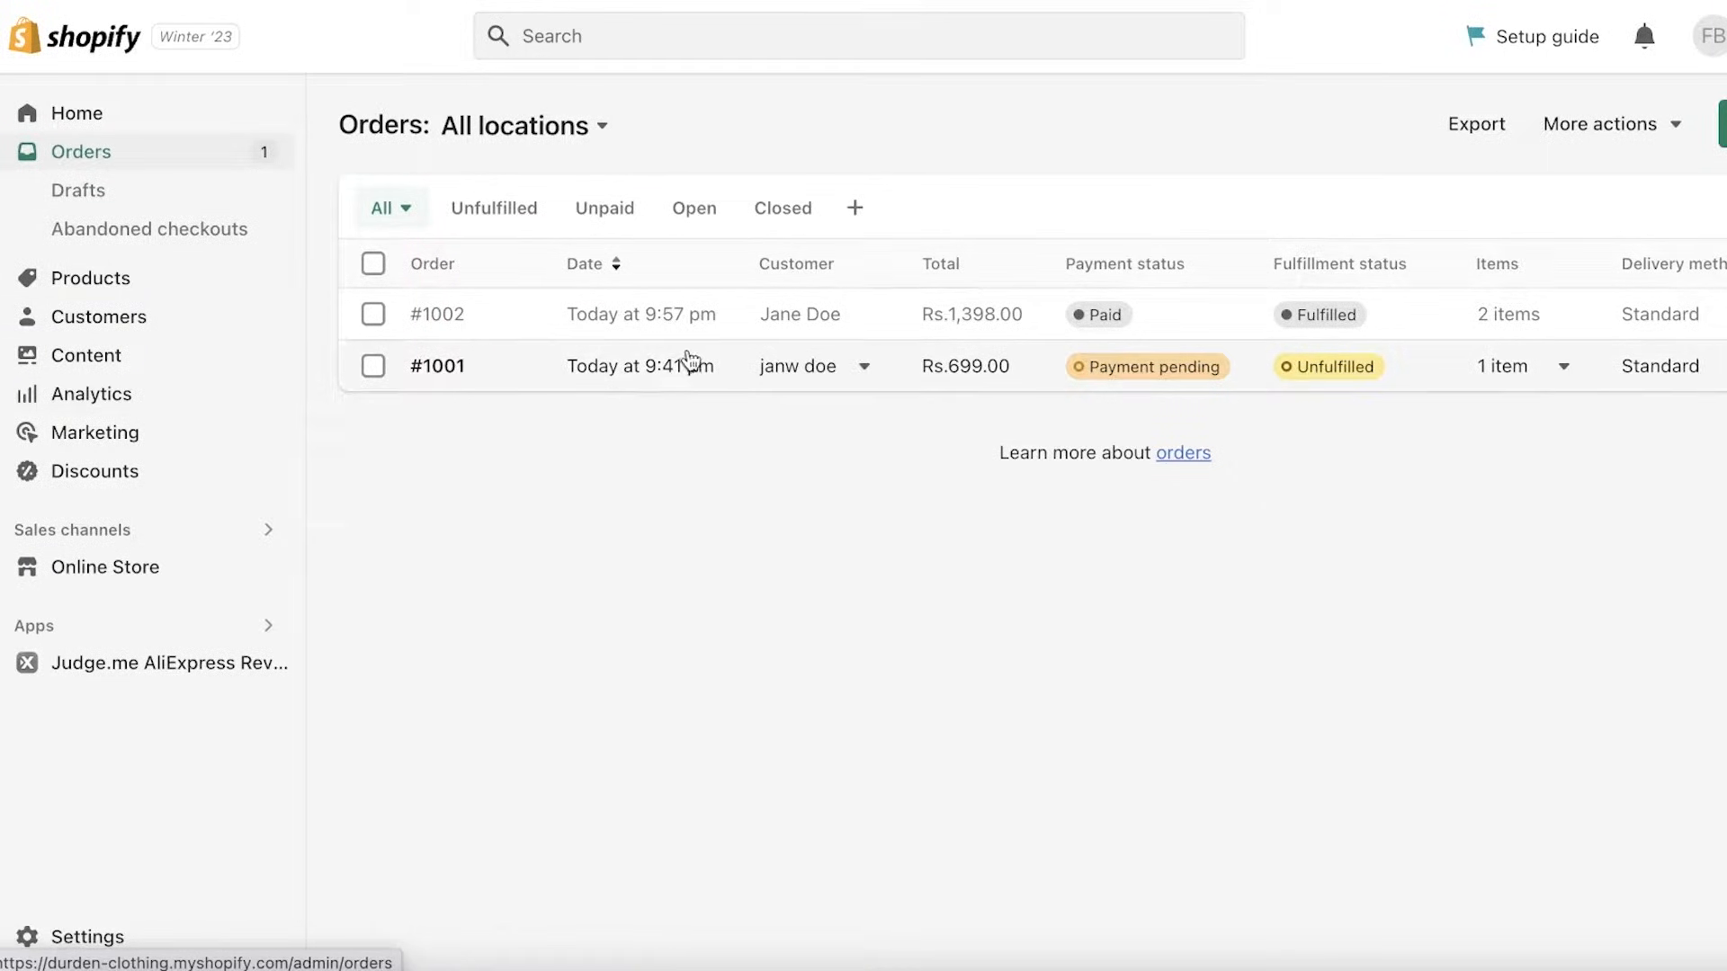
Open the paid, fulfilled order and examine the order confirmation email entry in its timeline
left_click(1109, 319)
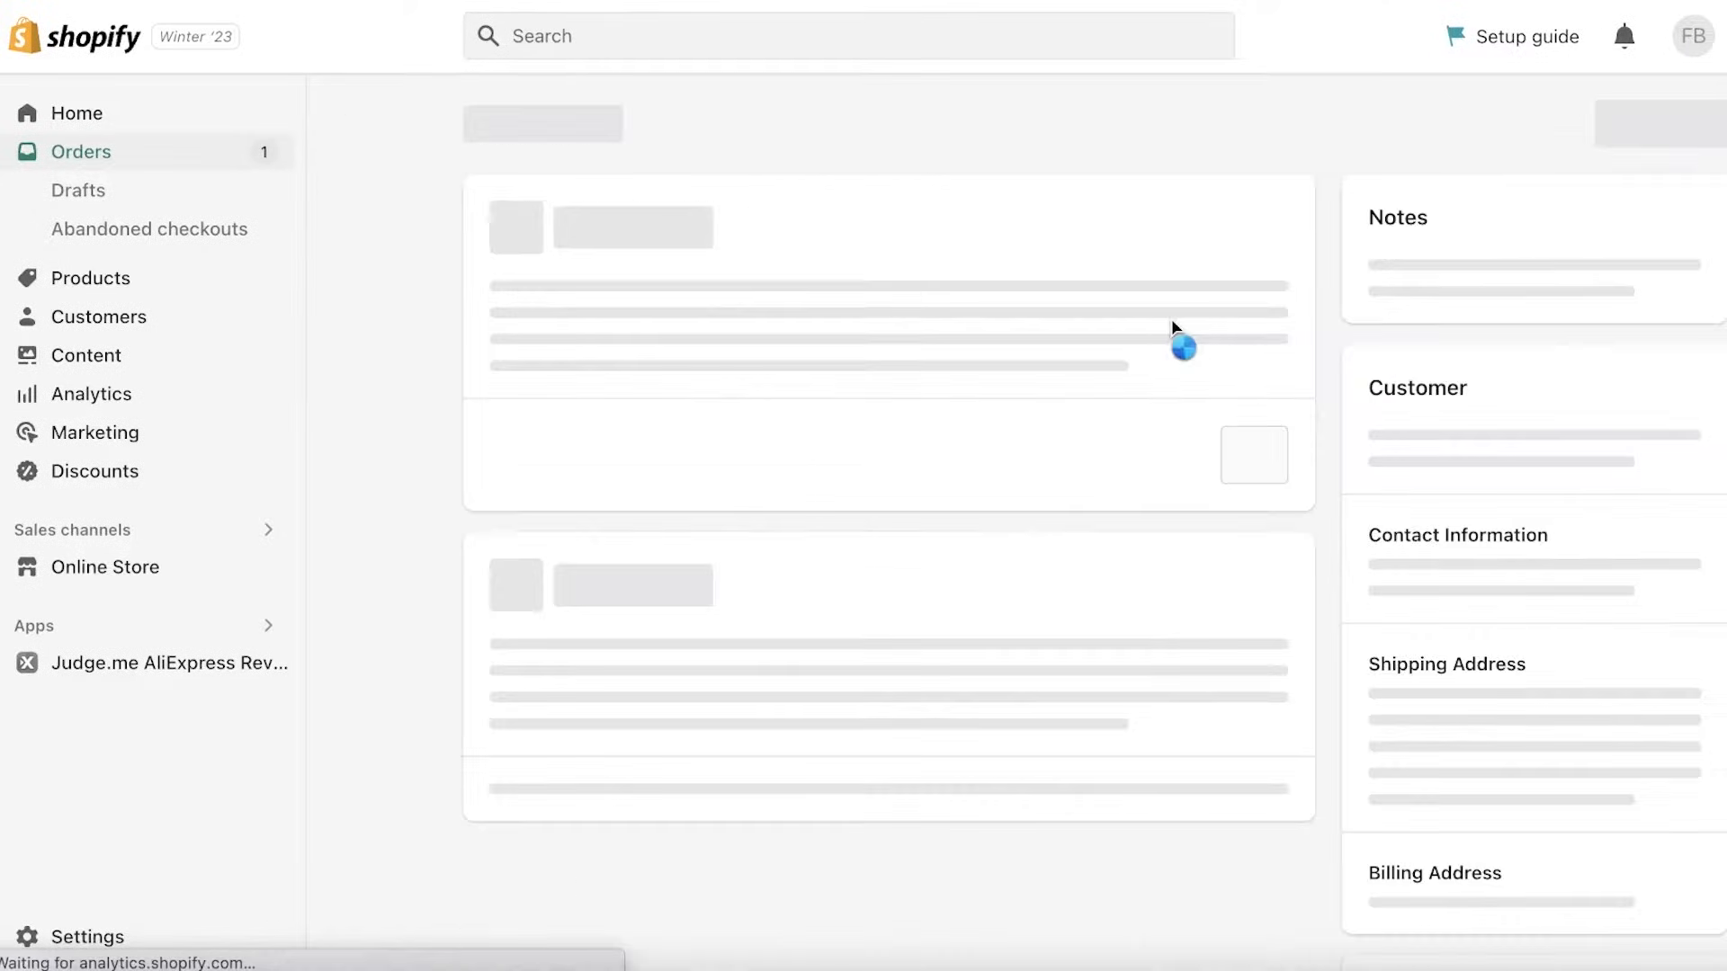
scroll(846, 547, "down", 15)
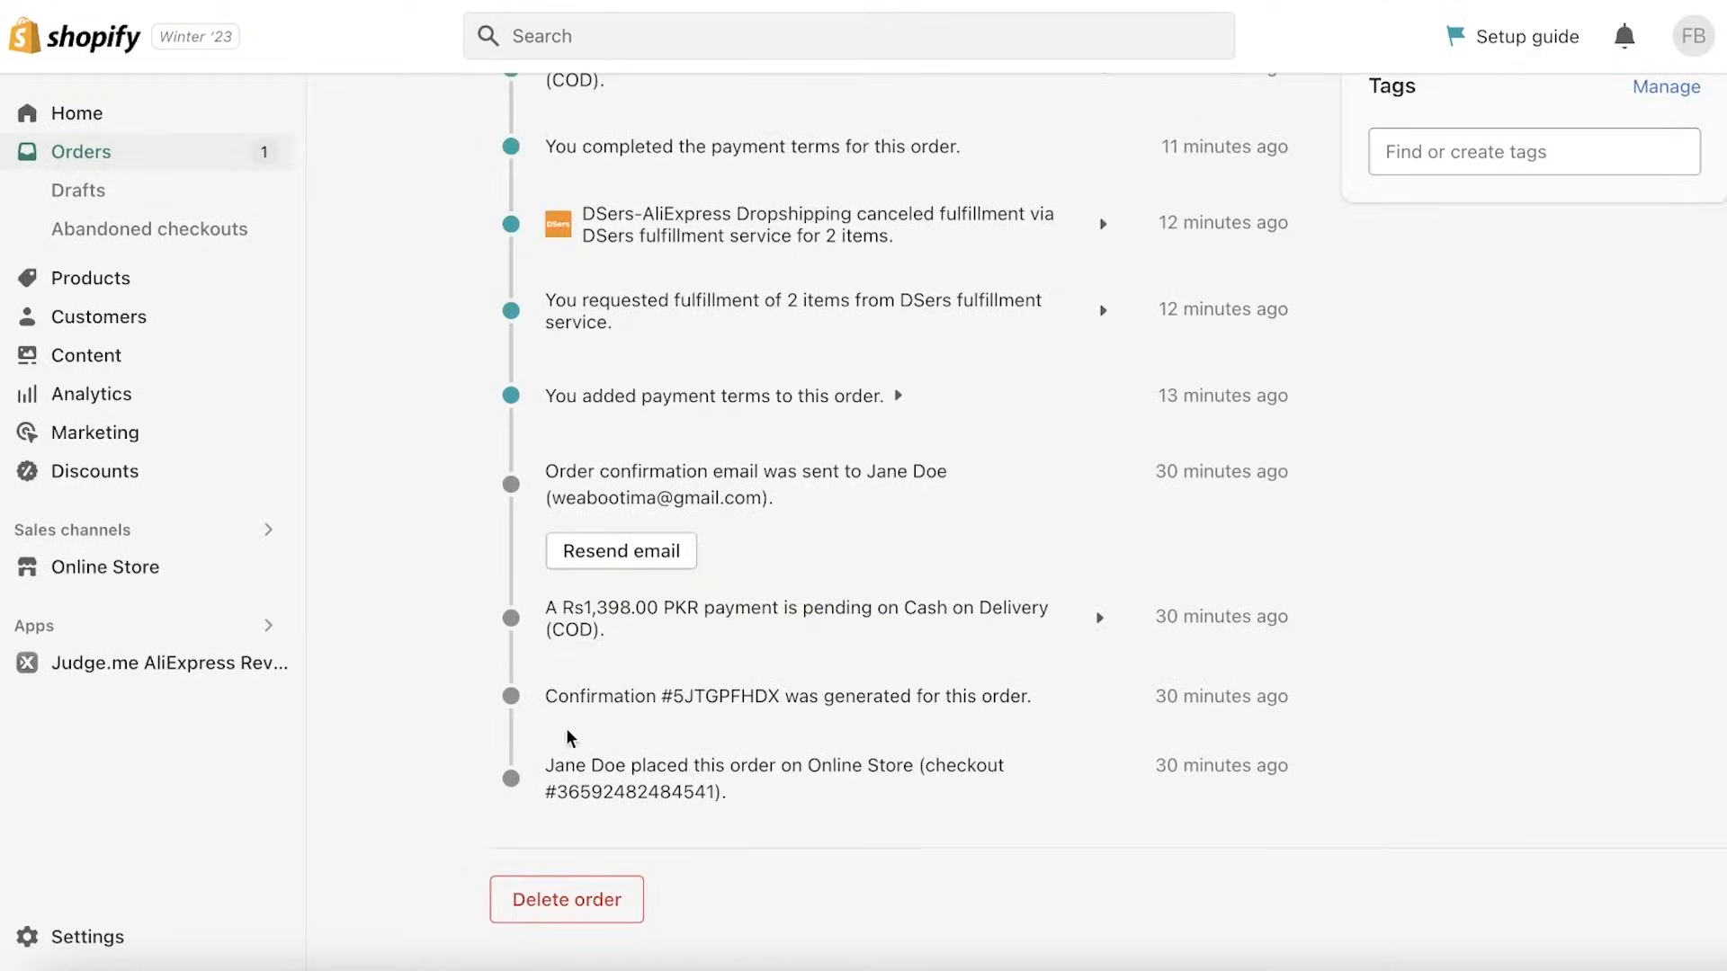
left_click_drag(546, 470, 779, 511)
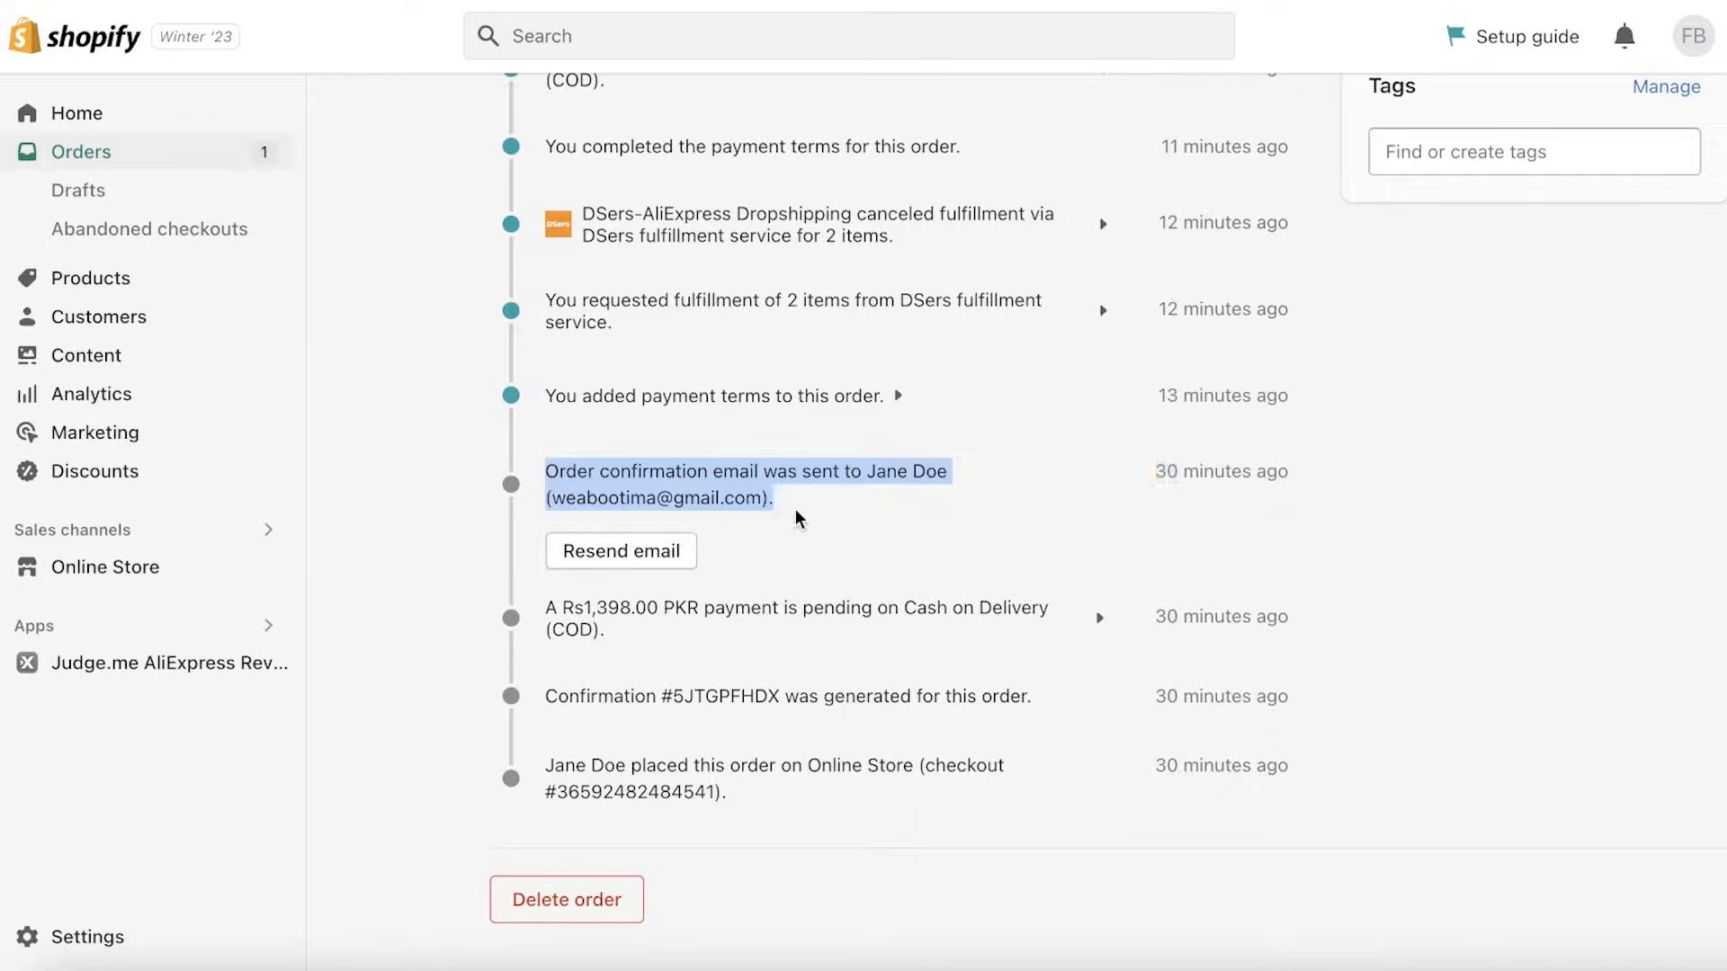
left_click_drag(544, 470, 825, 465)
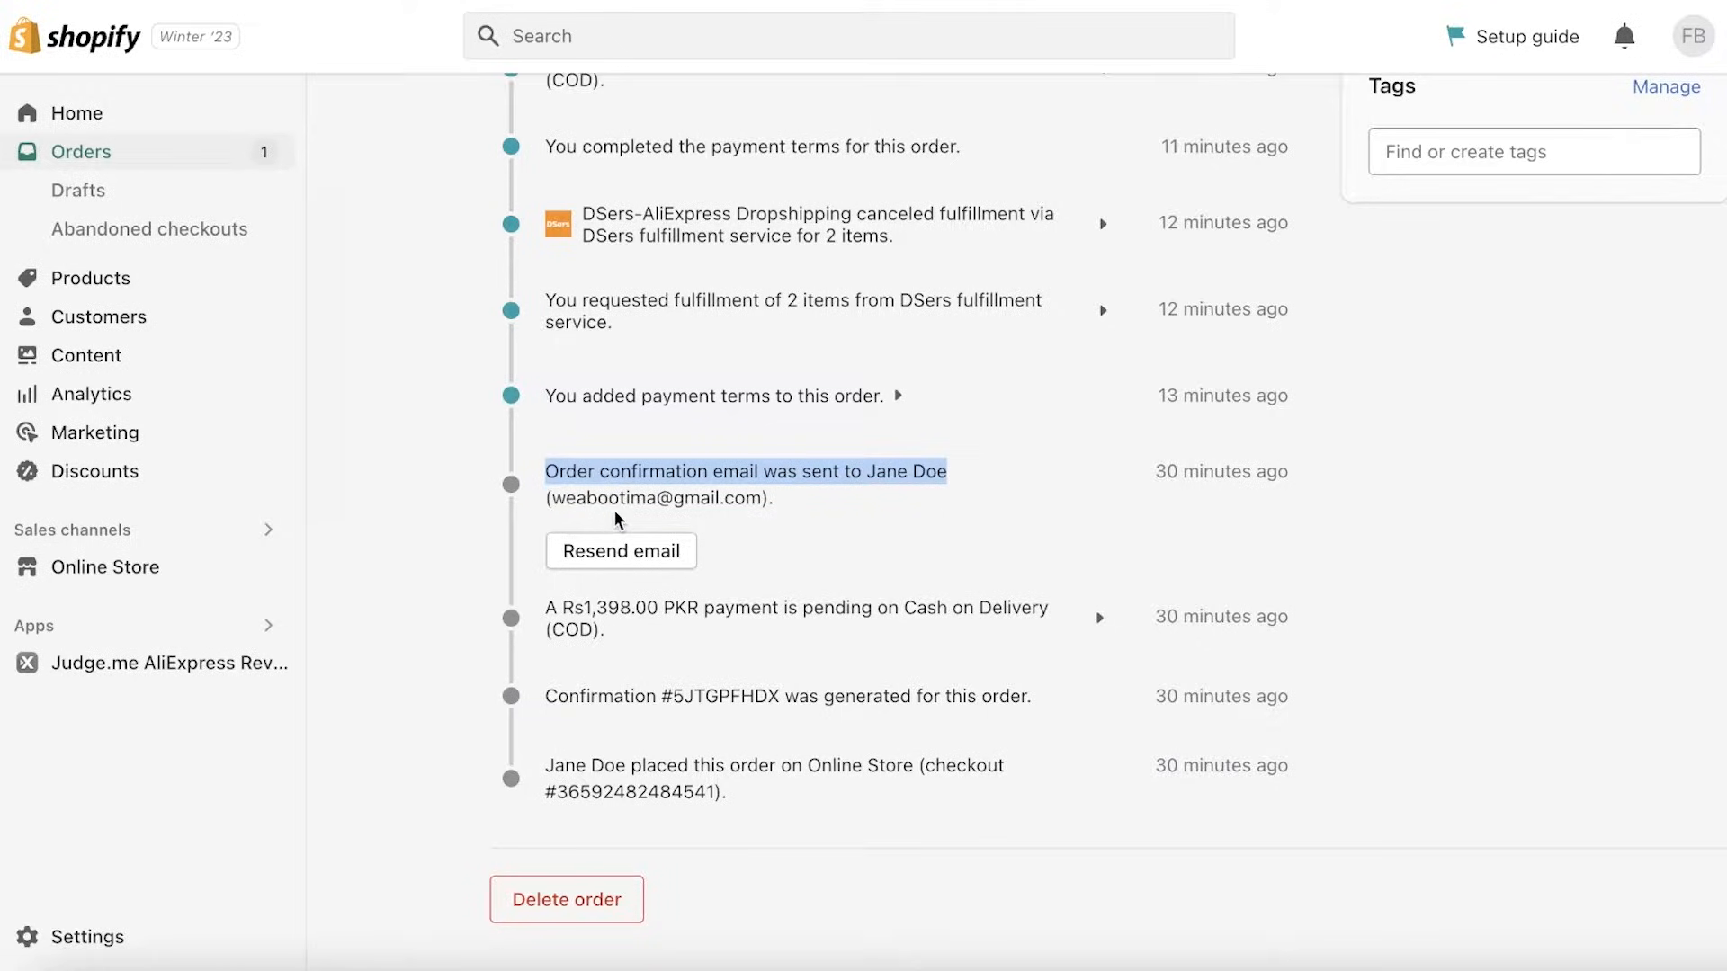
Open the notification settings of the store
left_click(108, 126)
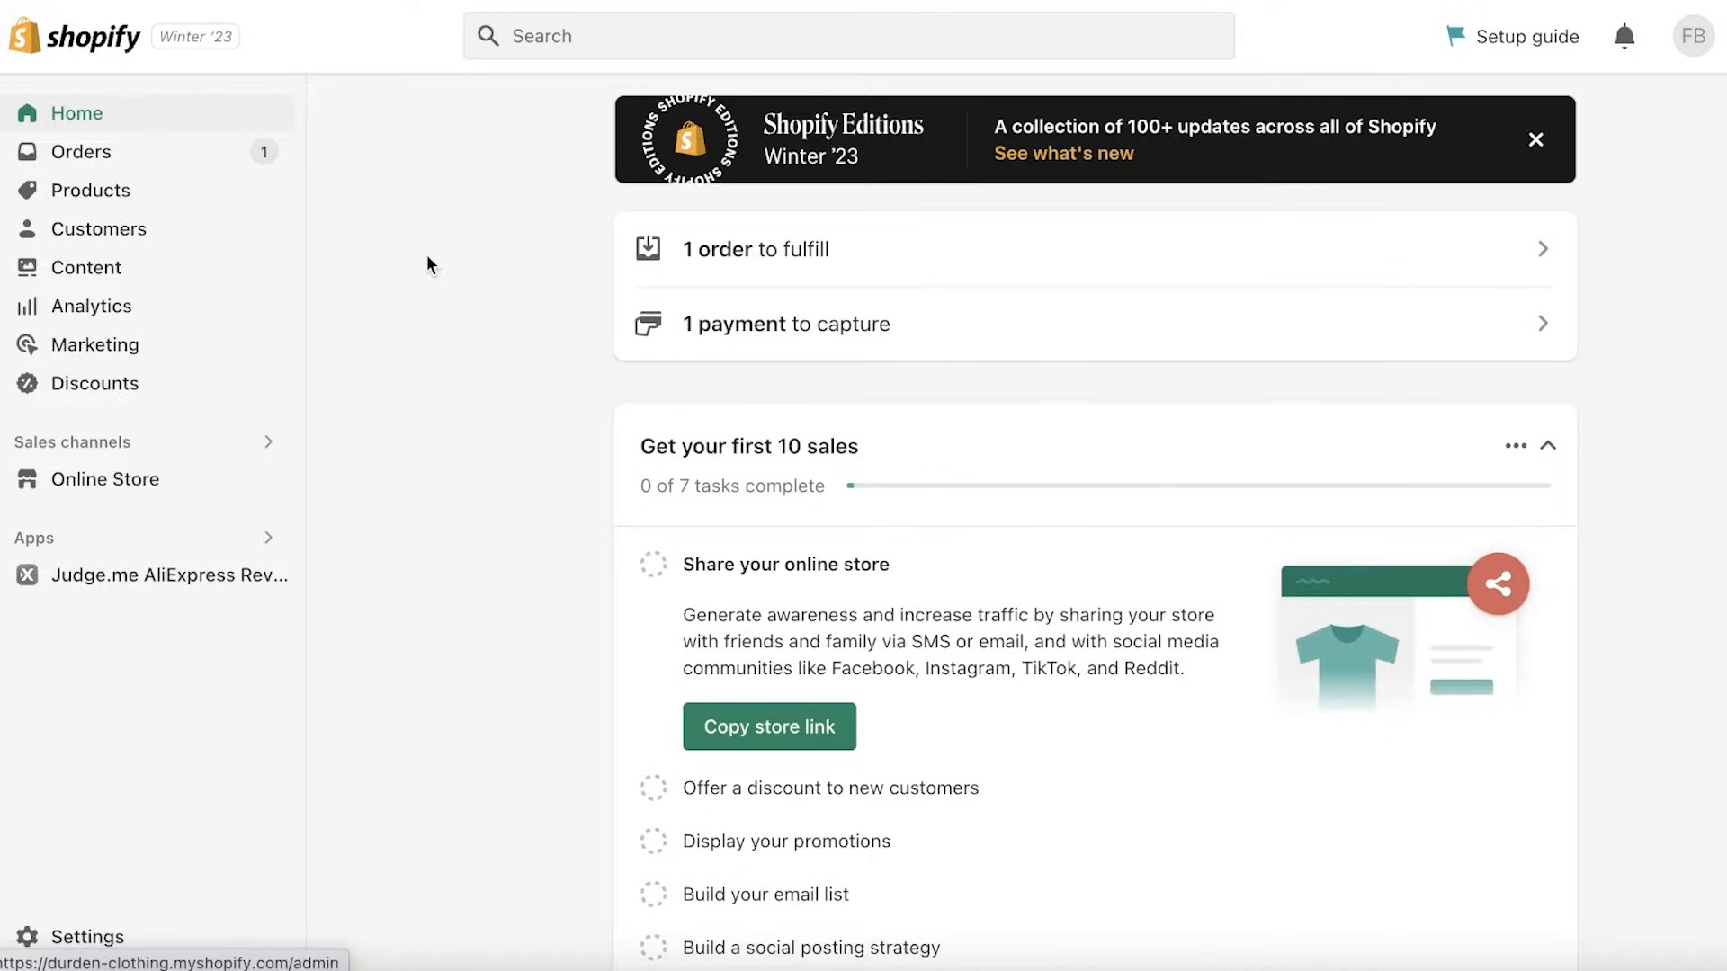
left_click(114, 943)
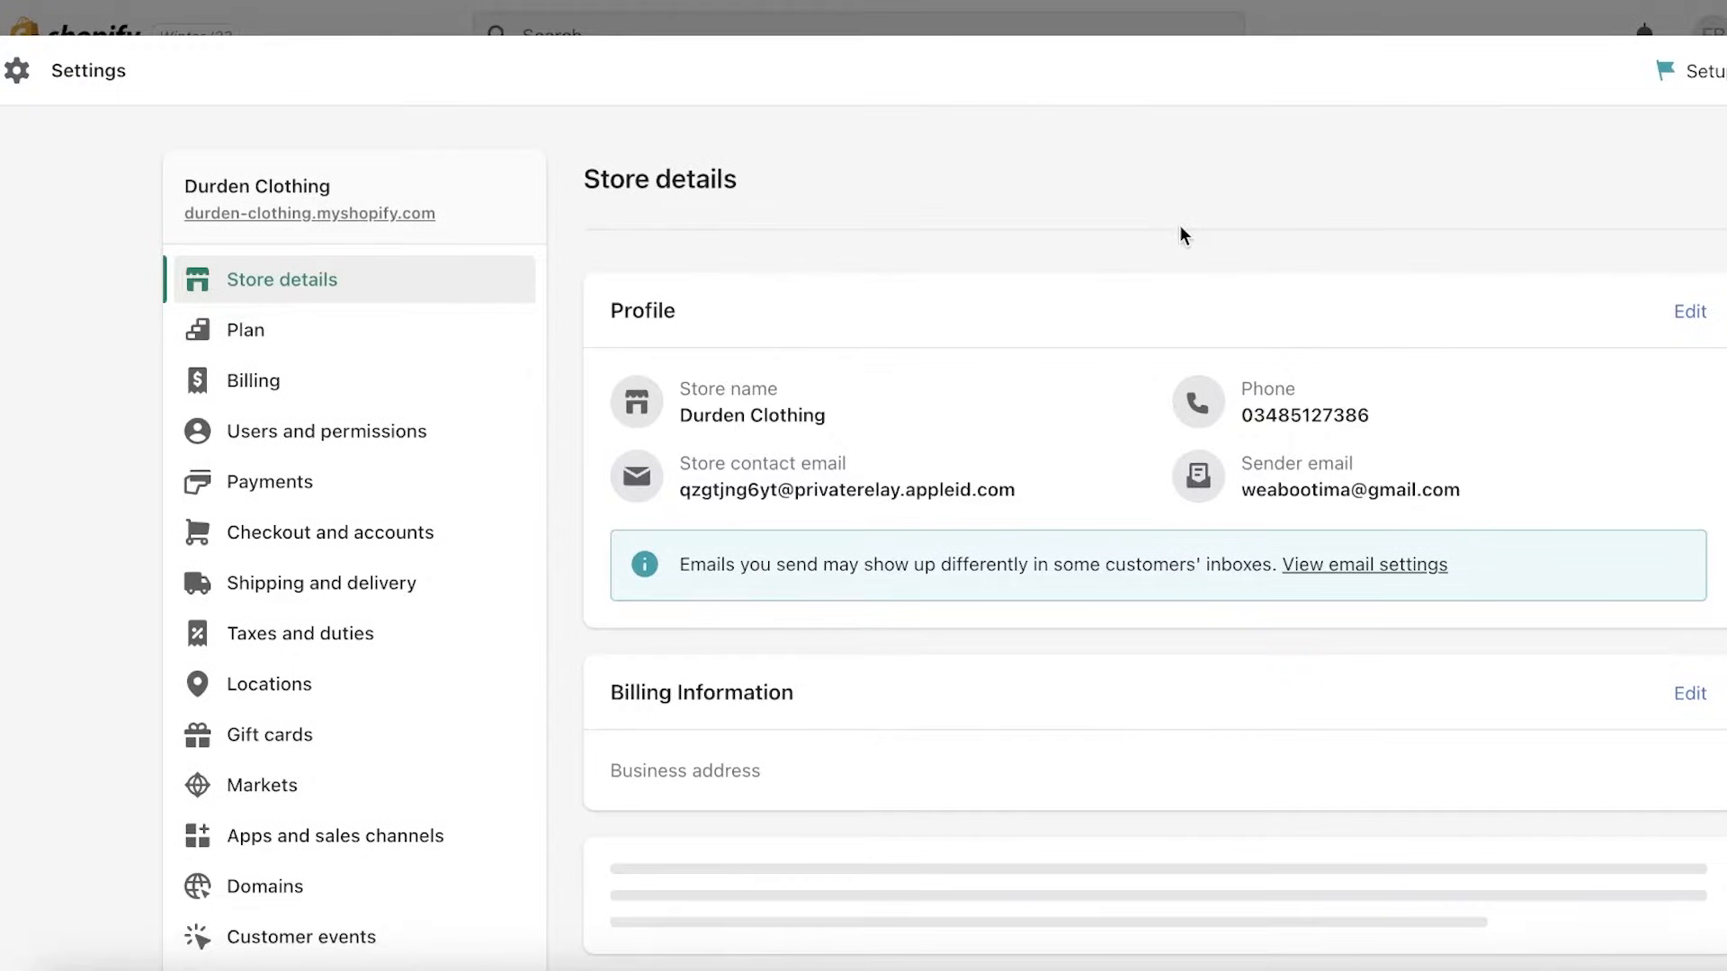
scroll(340, 366, "down", 4)
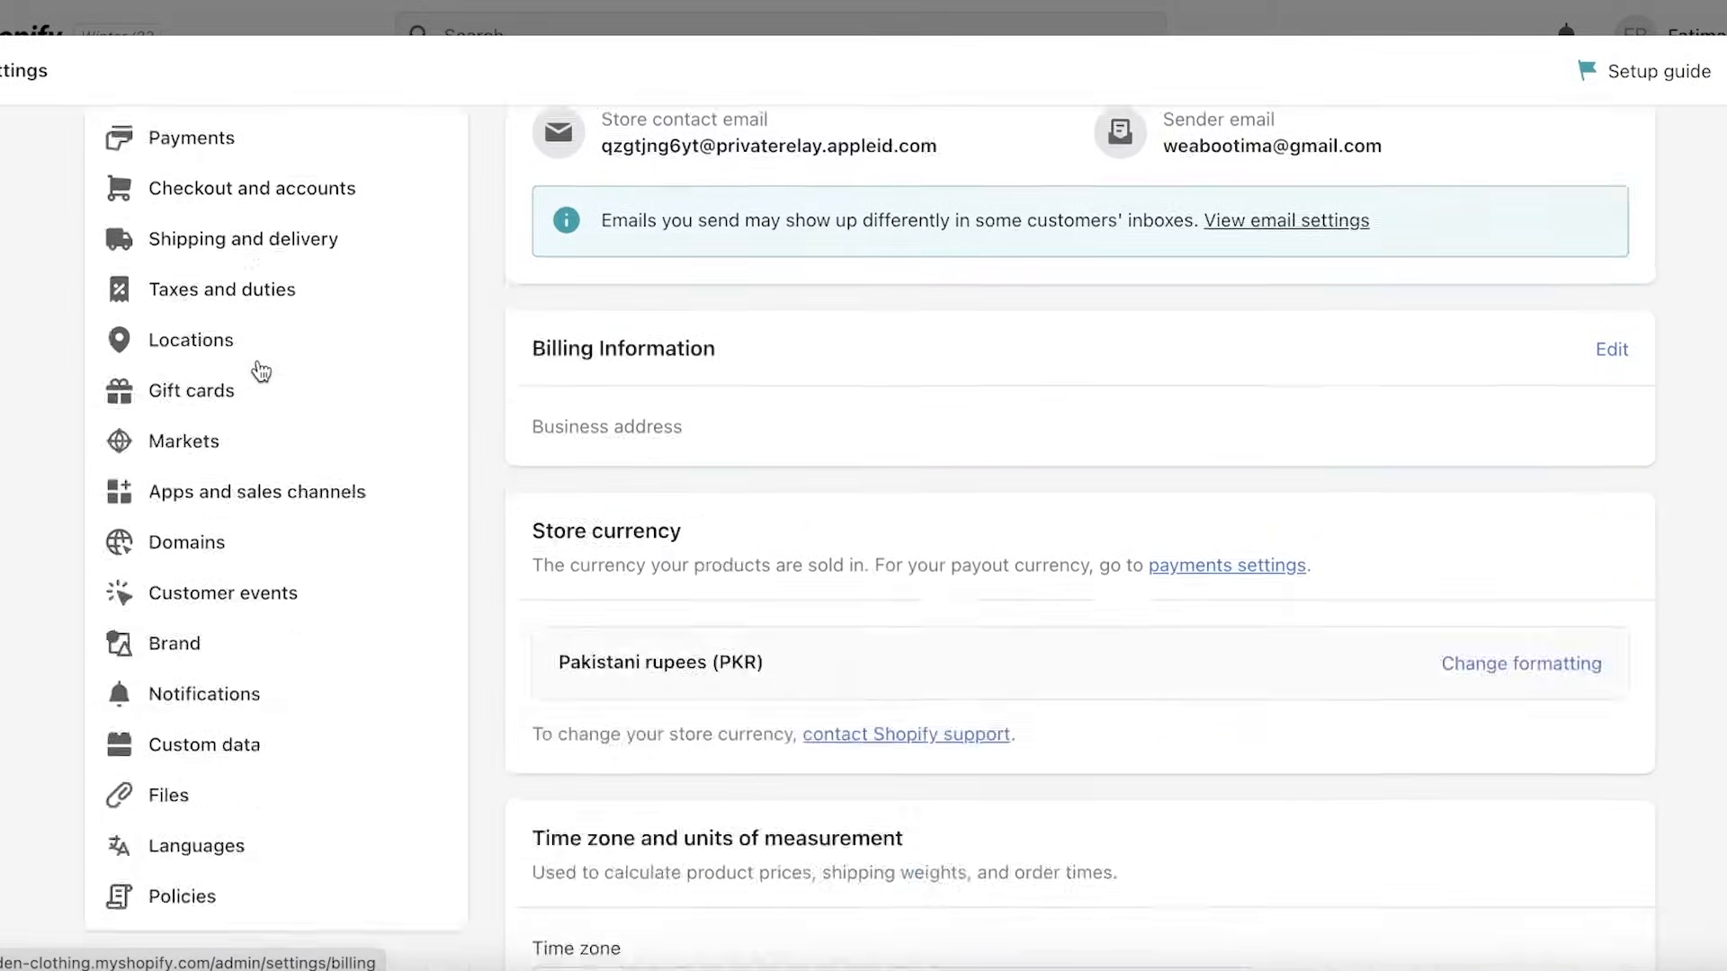
scroll(259, 369, "down", 9)
scroll(225, 324, "up", 8)
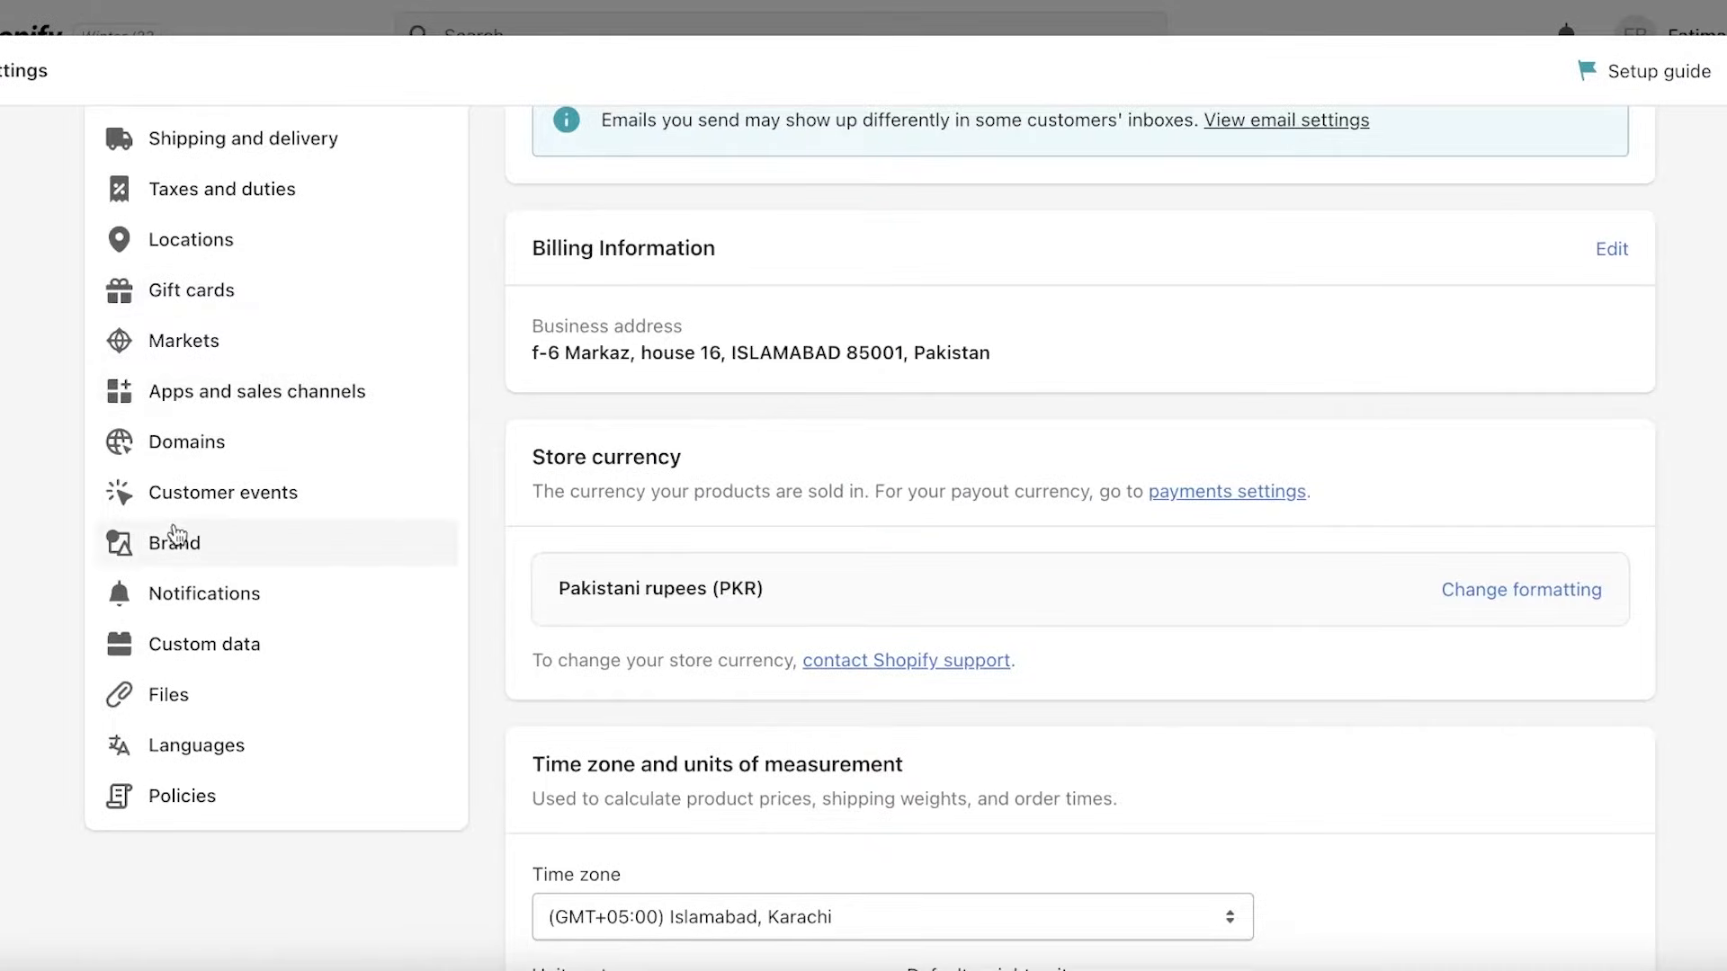
scroll(180, 498, "up", 1)
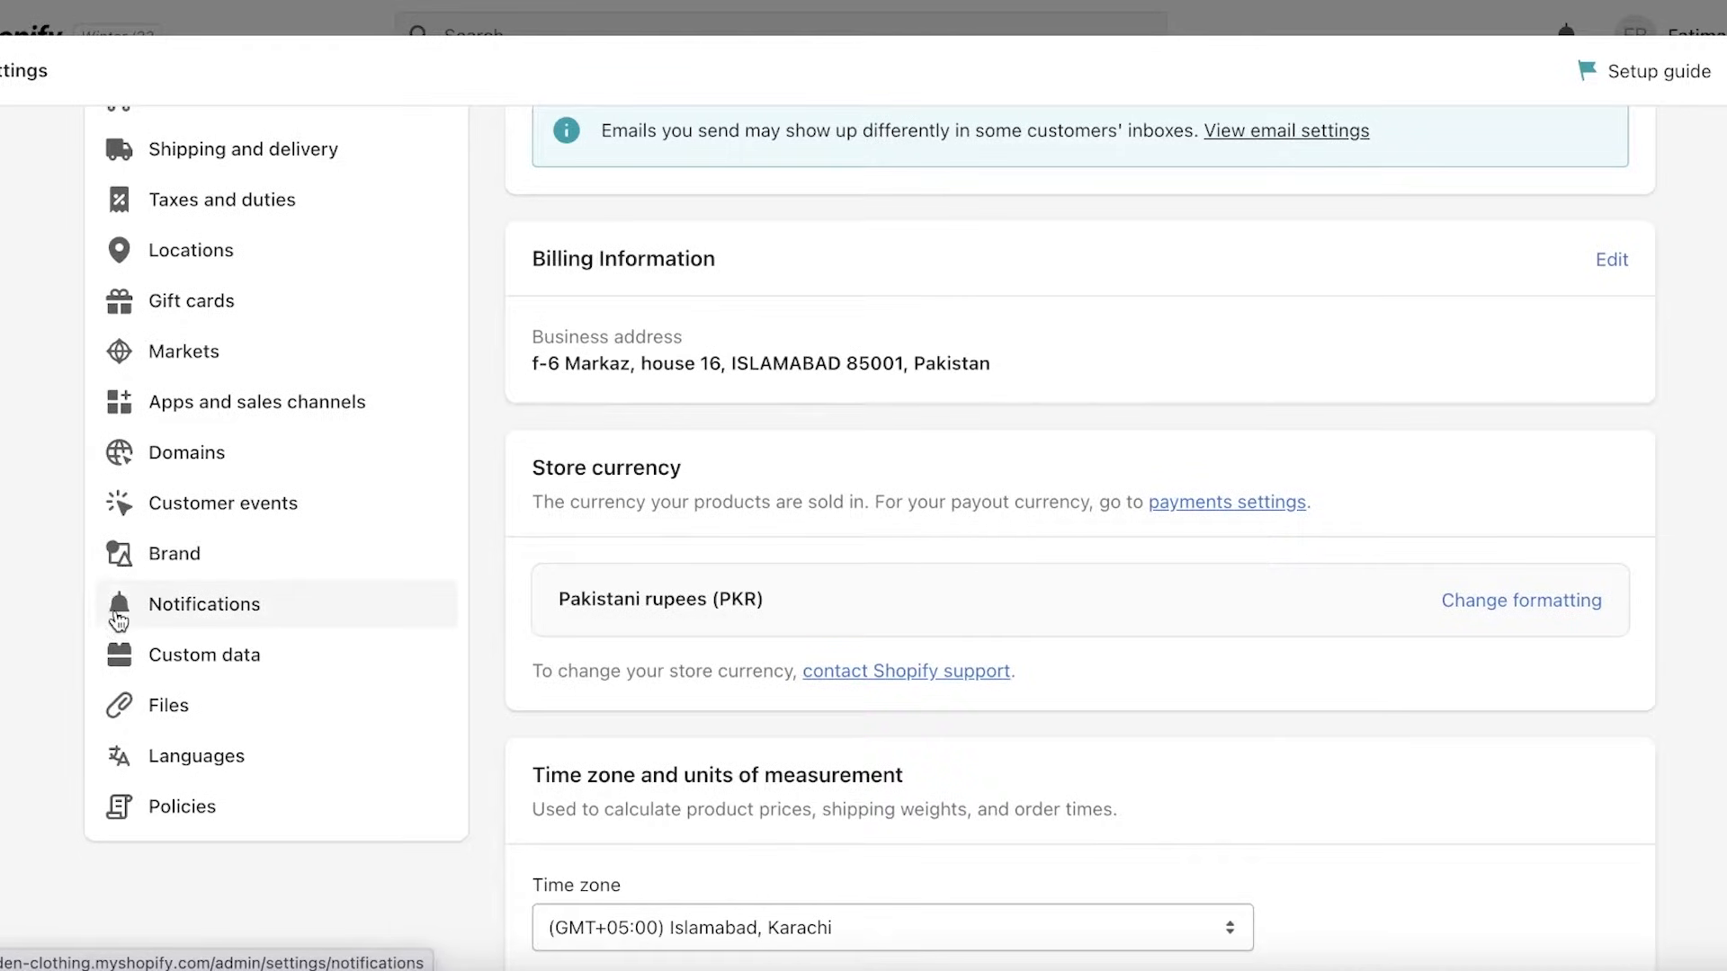
left_click(231, 605)
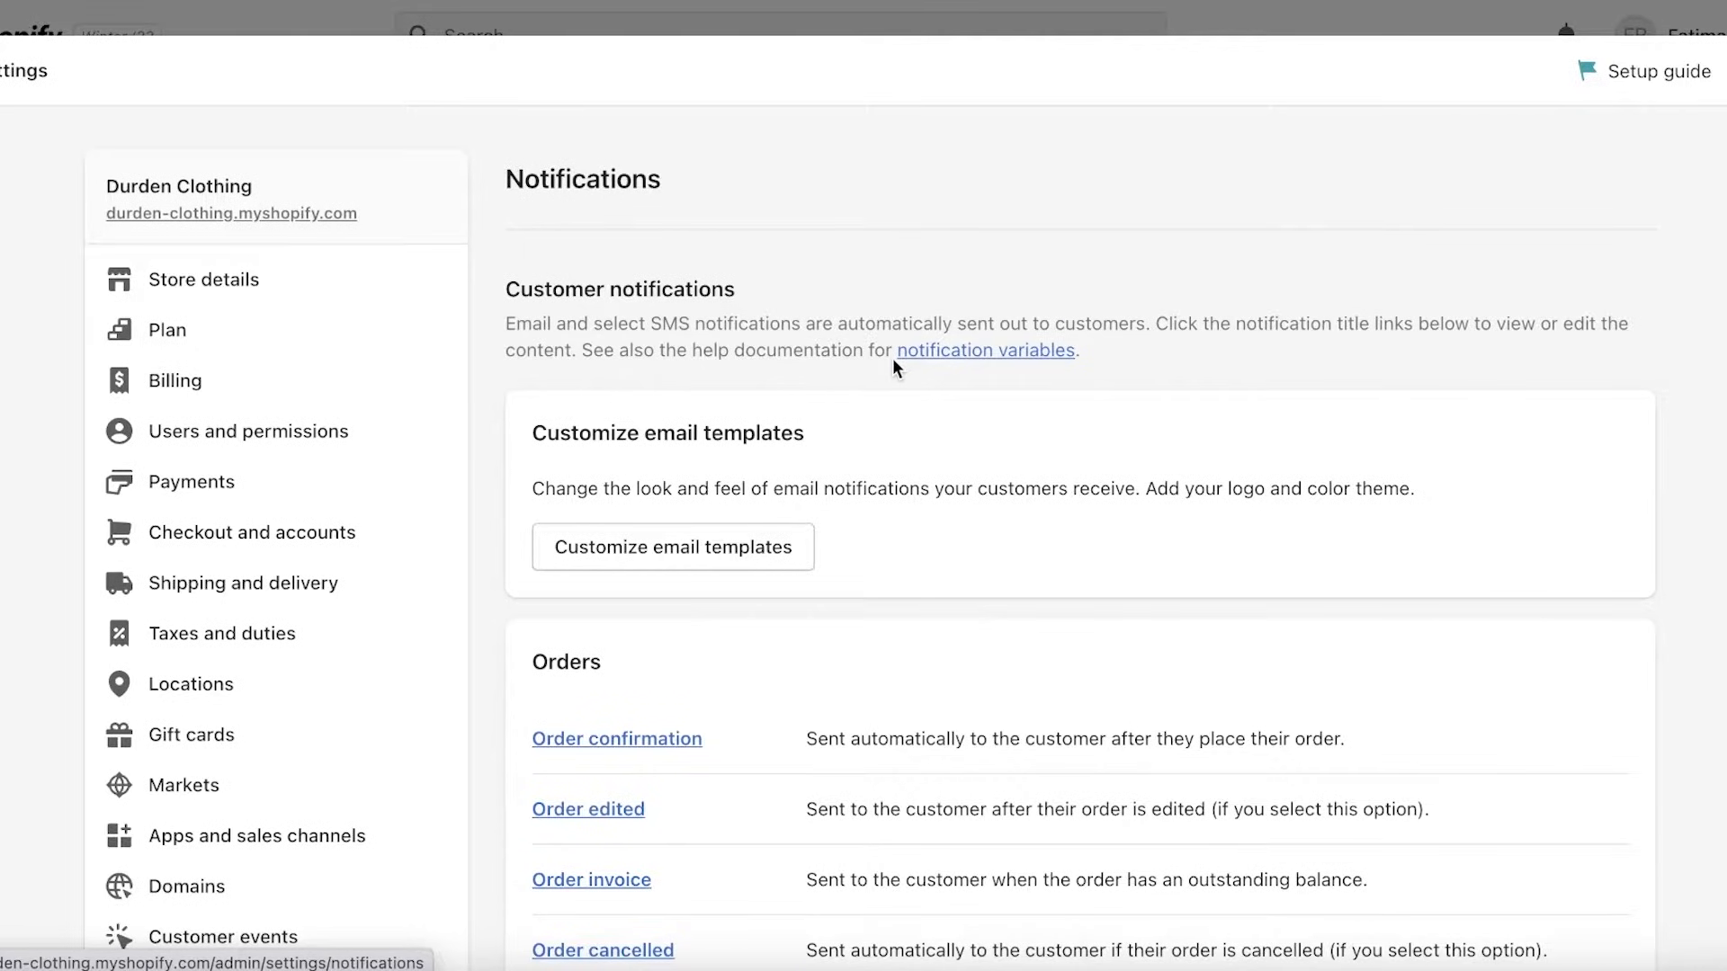
Open the email template customization for customer notifications
scroll(893, 360, "down", 1)
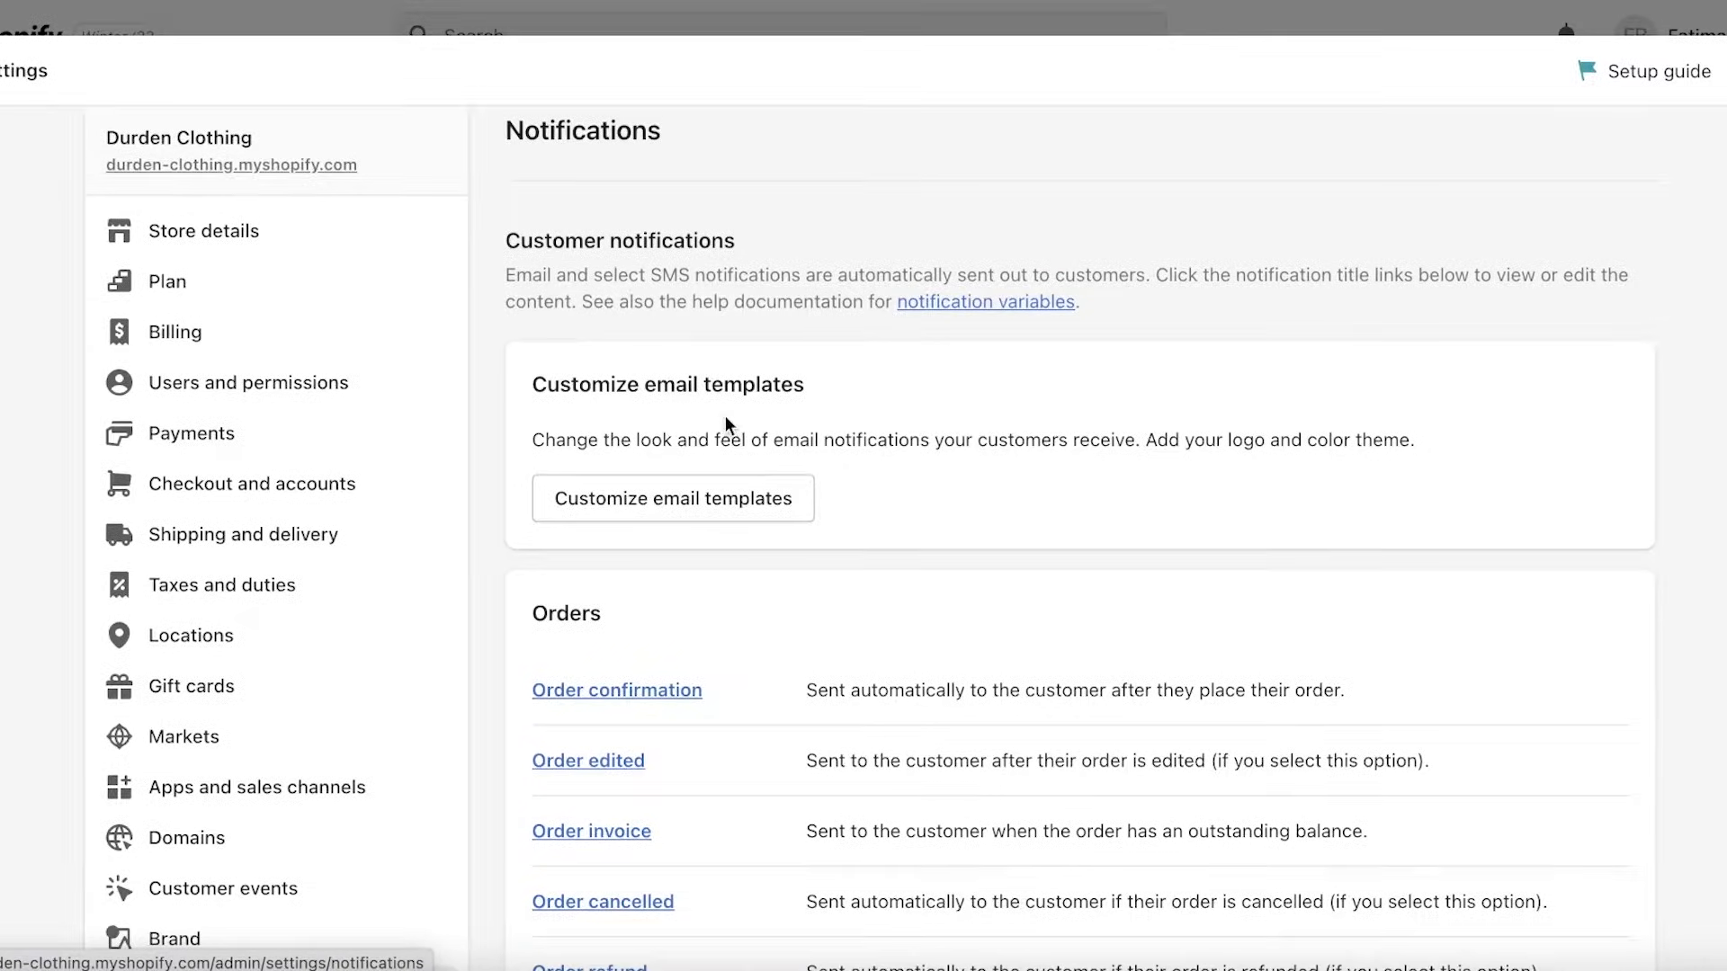
scroll(725, 415, "down", 1)
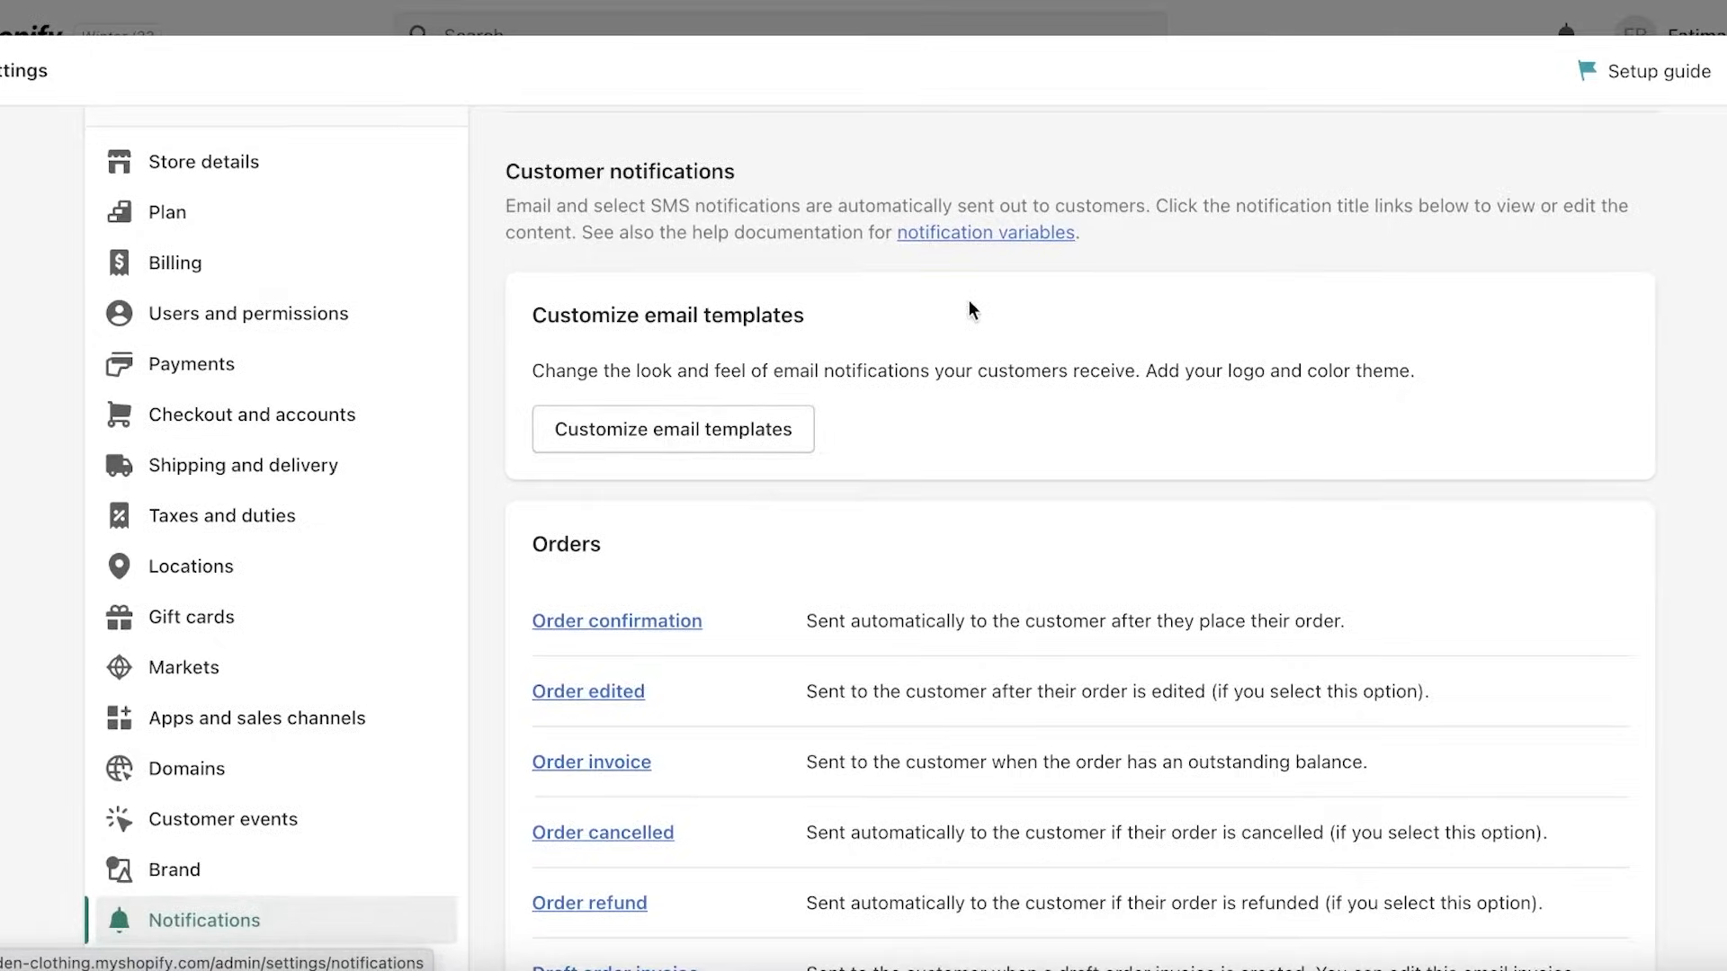
left_click(705, 429)
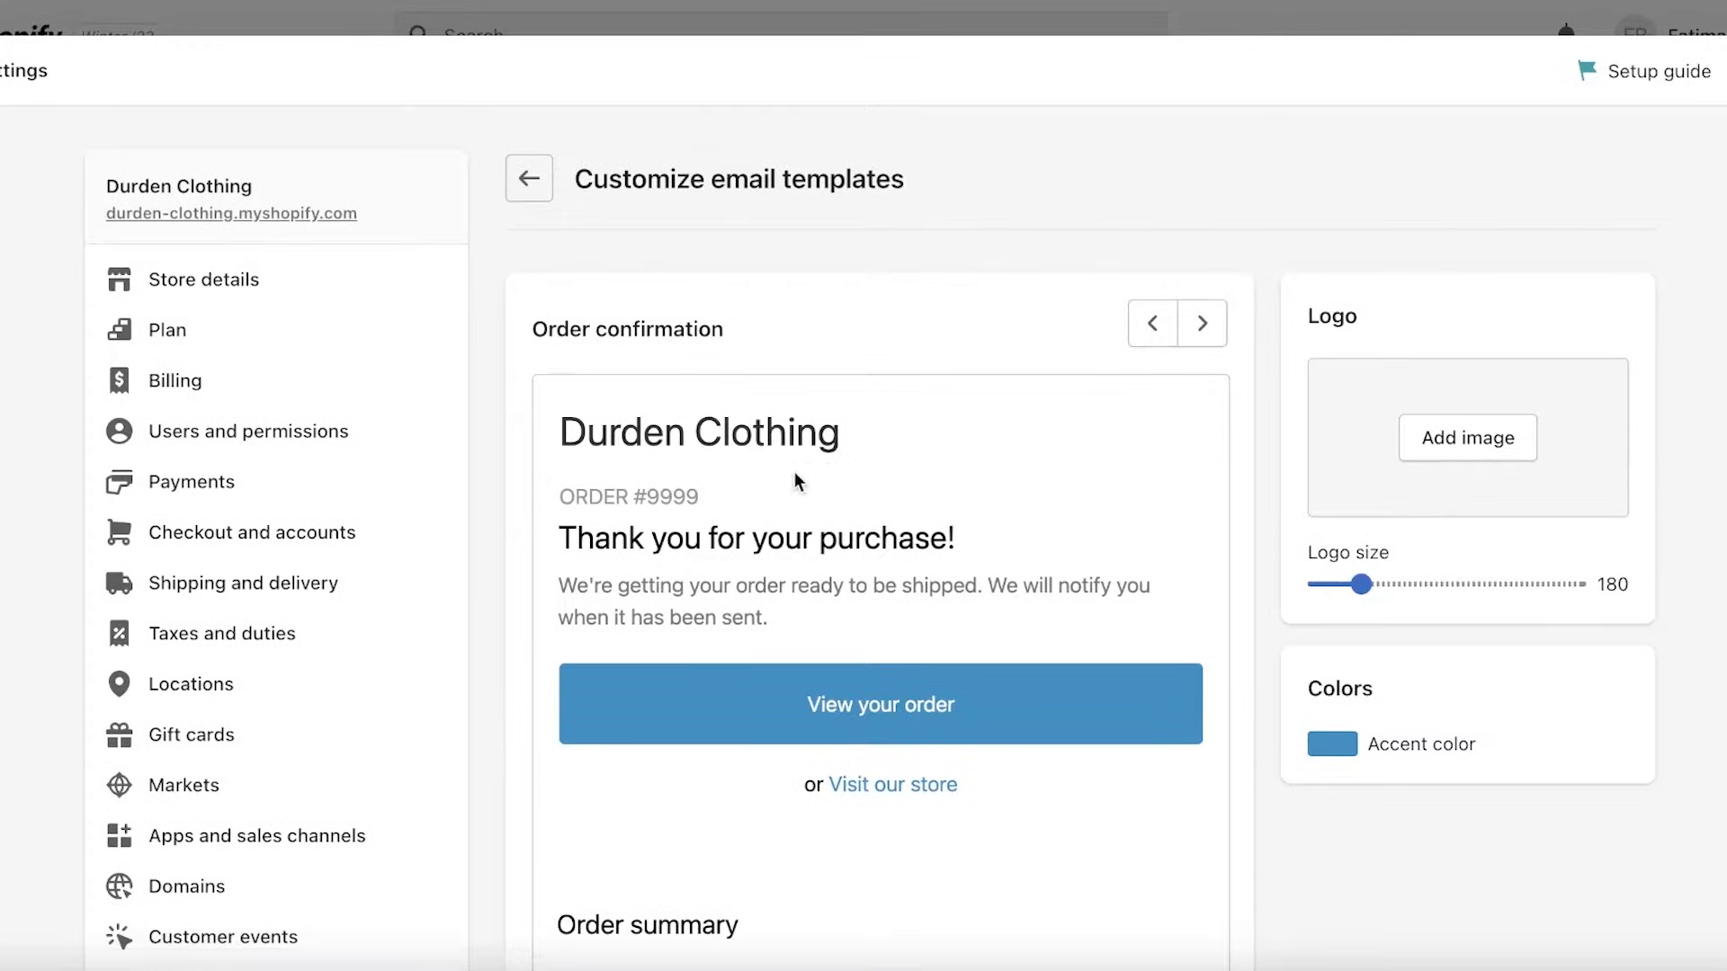
Upload "Colorful Vintage Art And Illustration Portfolio Presentation.png" from the Downloads folder as an image for the email logo
left_click(1498, 439)
left_click(872, 666)
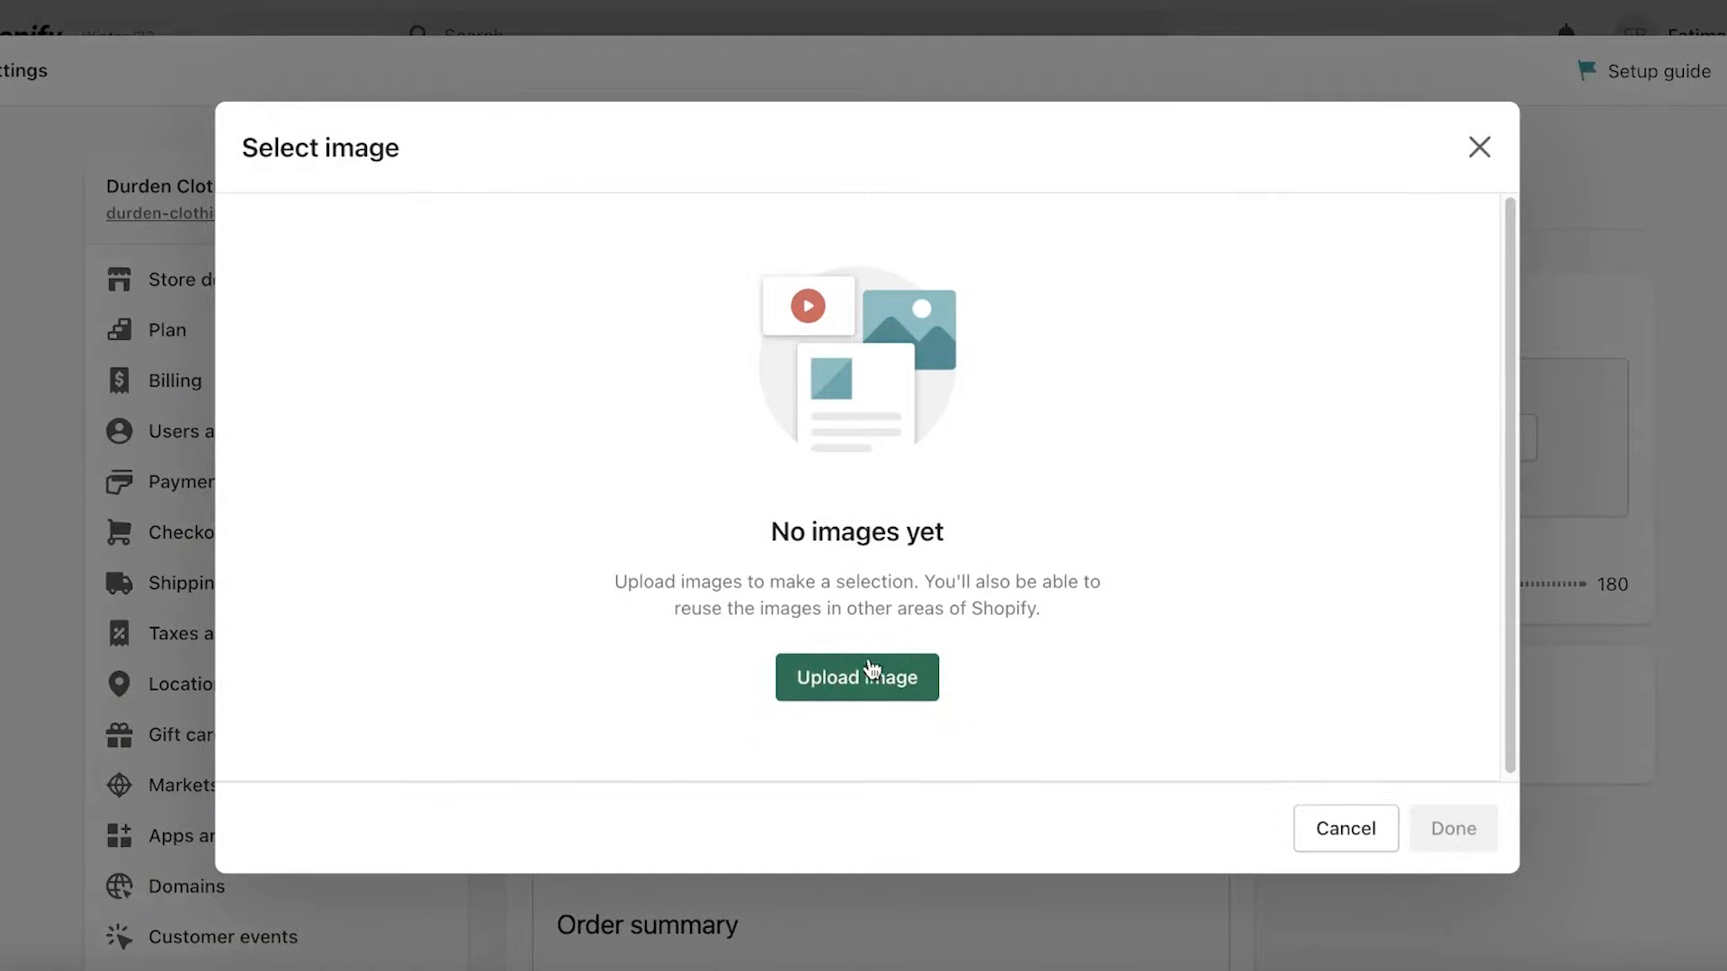
left_click(432, 377)
left_click(581, 347)
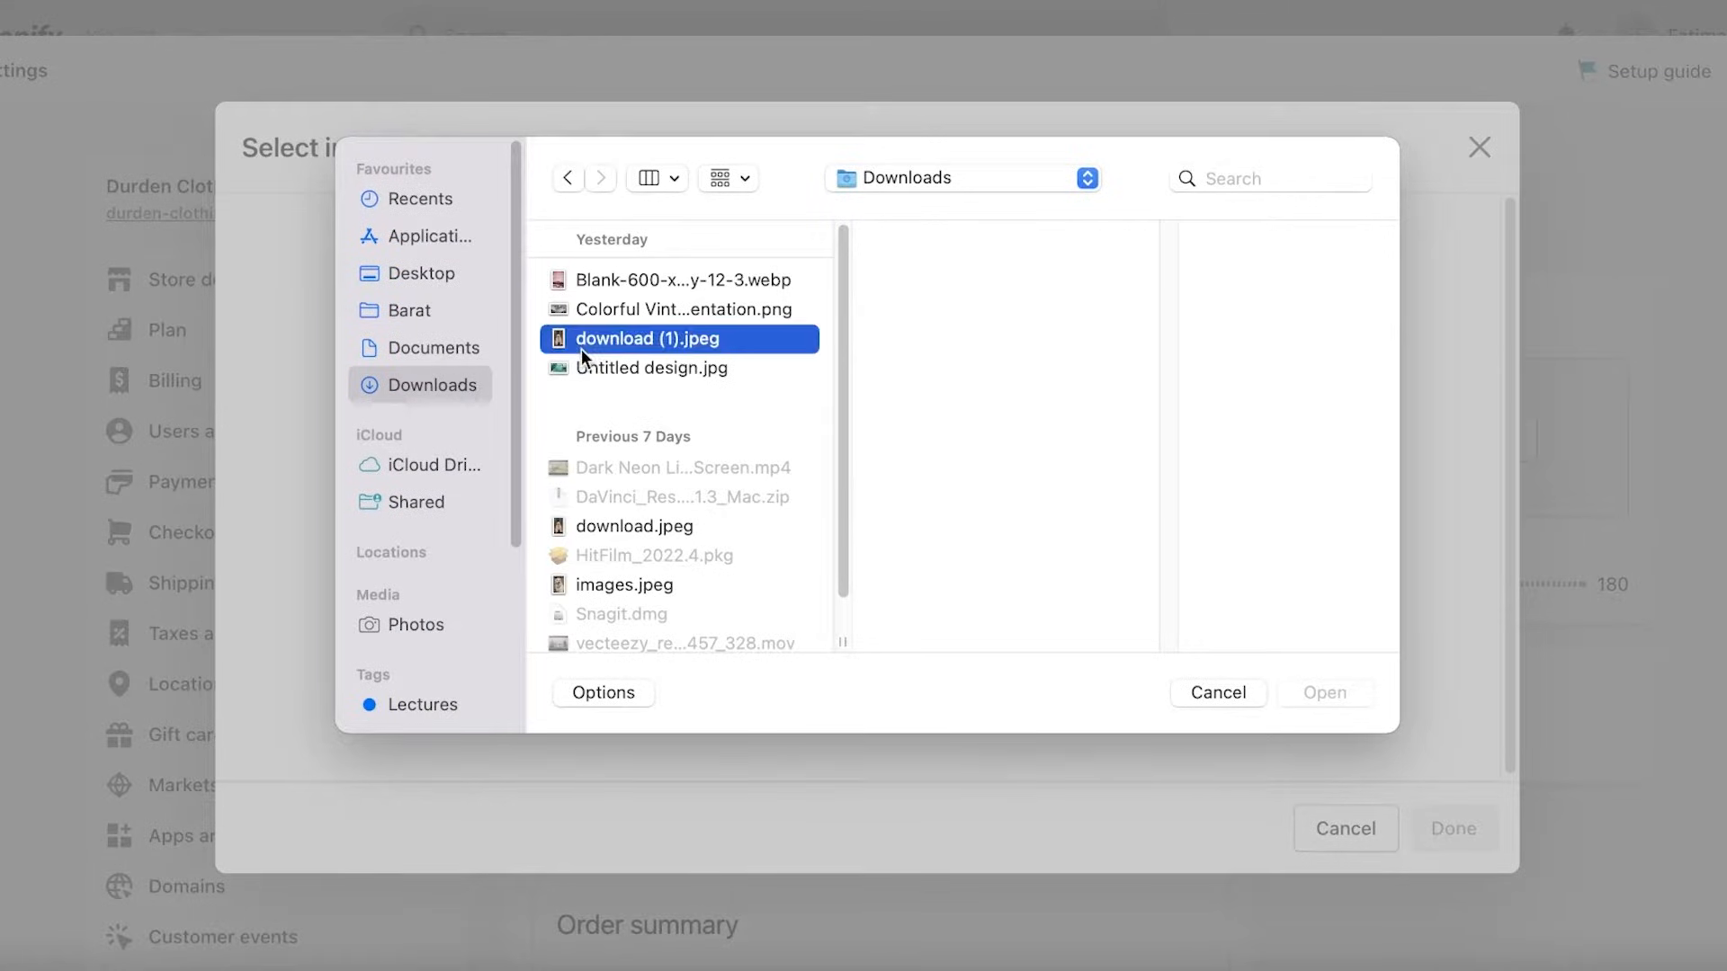
left_click(604, 281)
left_click(617, 310)
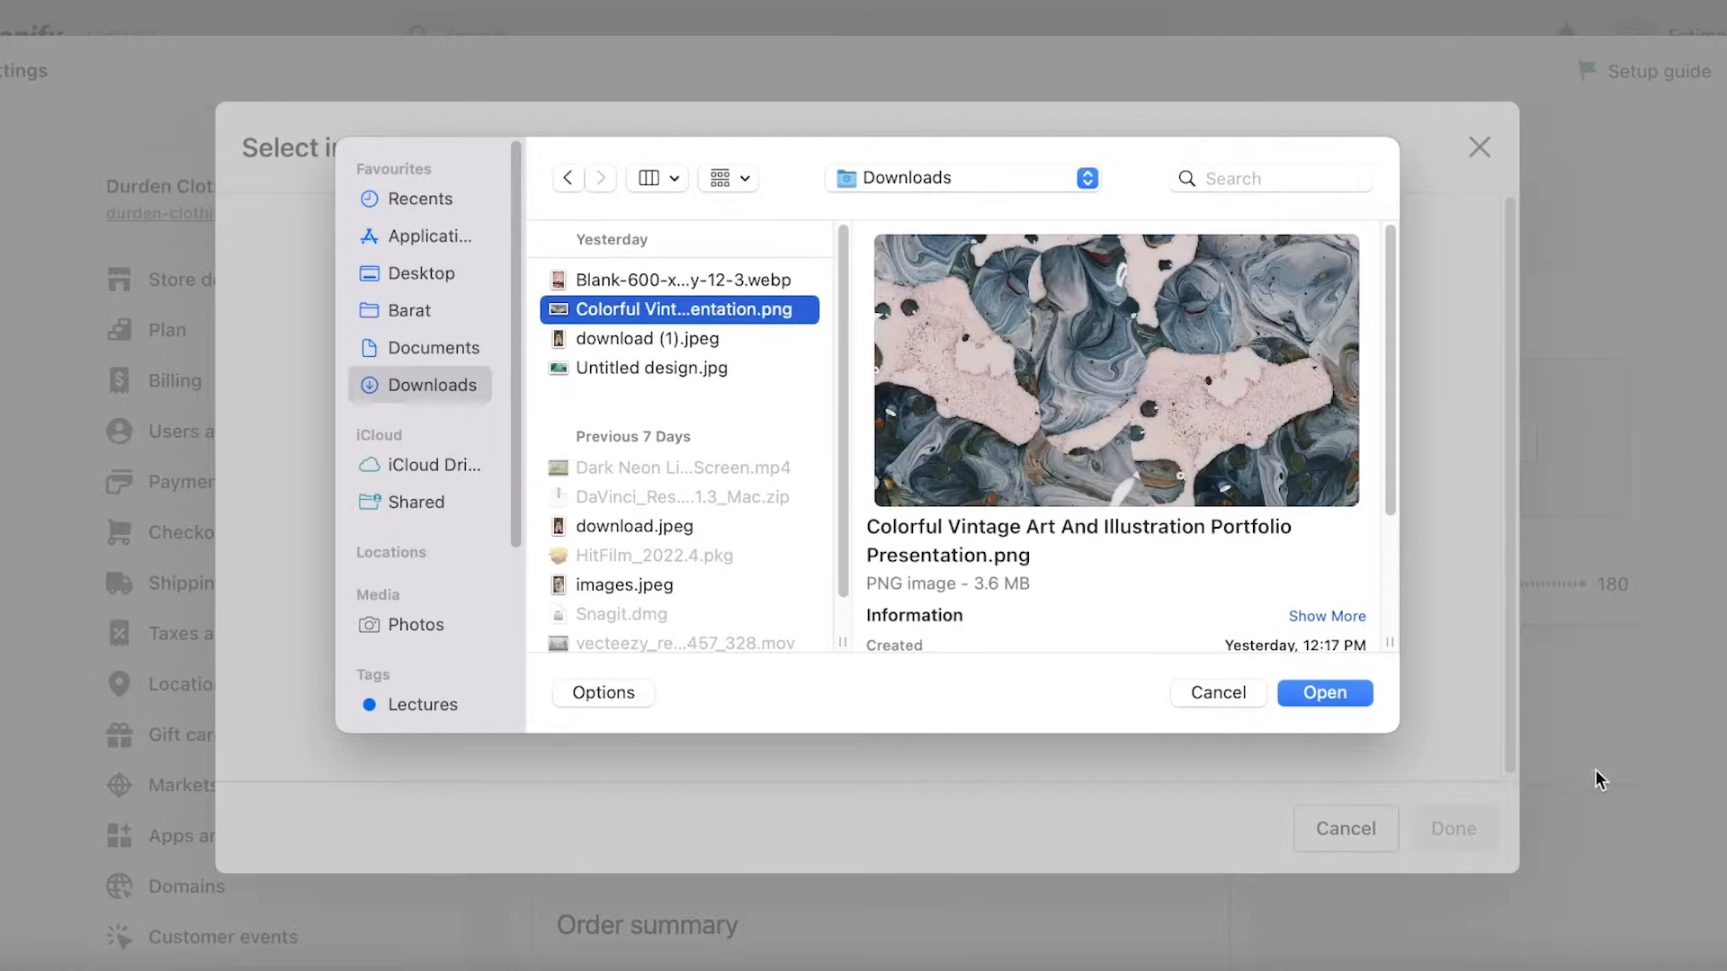
left_click(1354, 694)
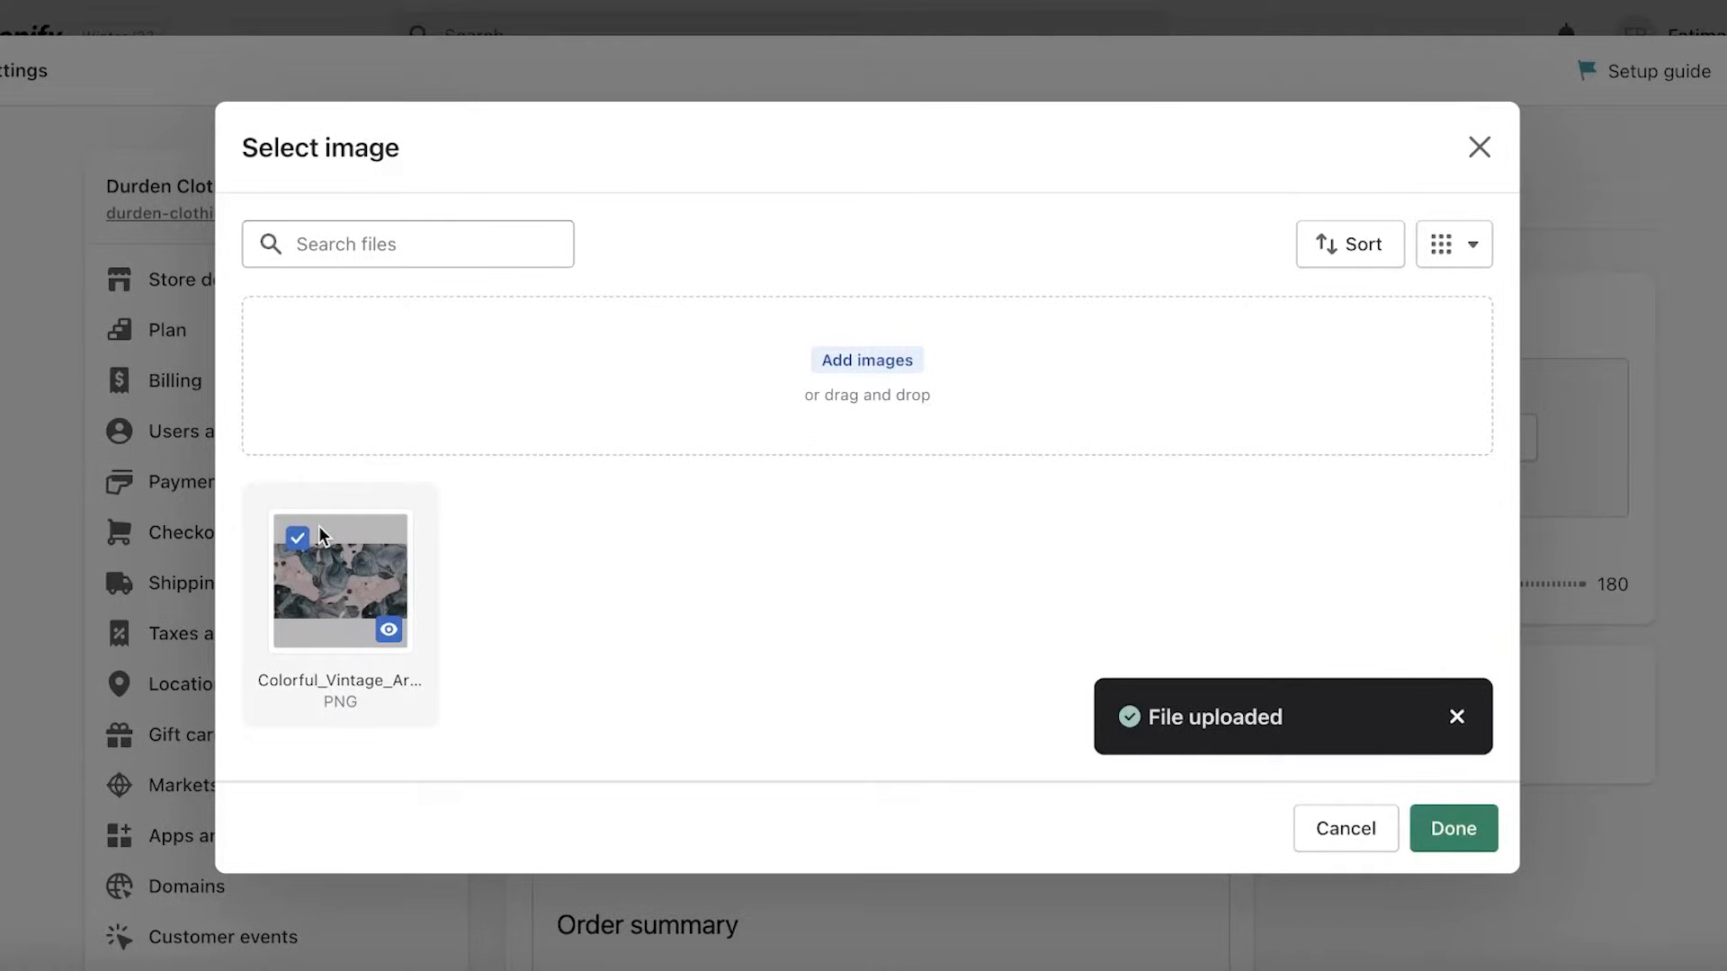
Apply the uploaded image as the email template logo and set the logo size to 155
left_click_drag(333, 579, 681, 322)
left_click(392, 541)
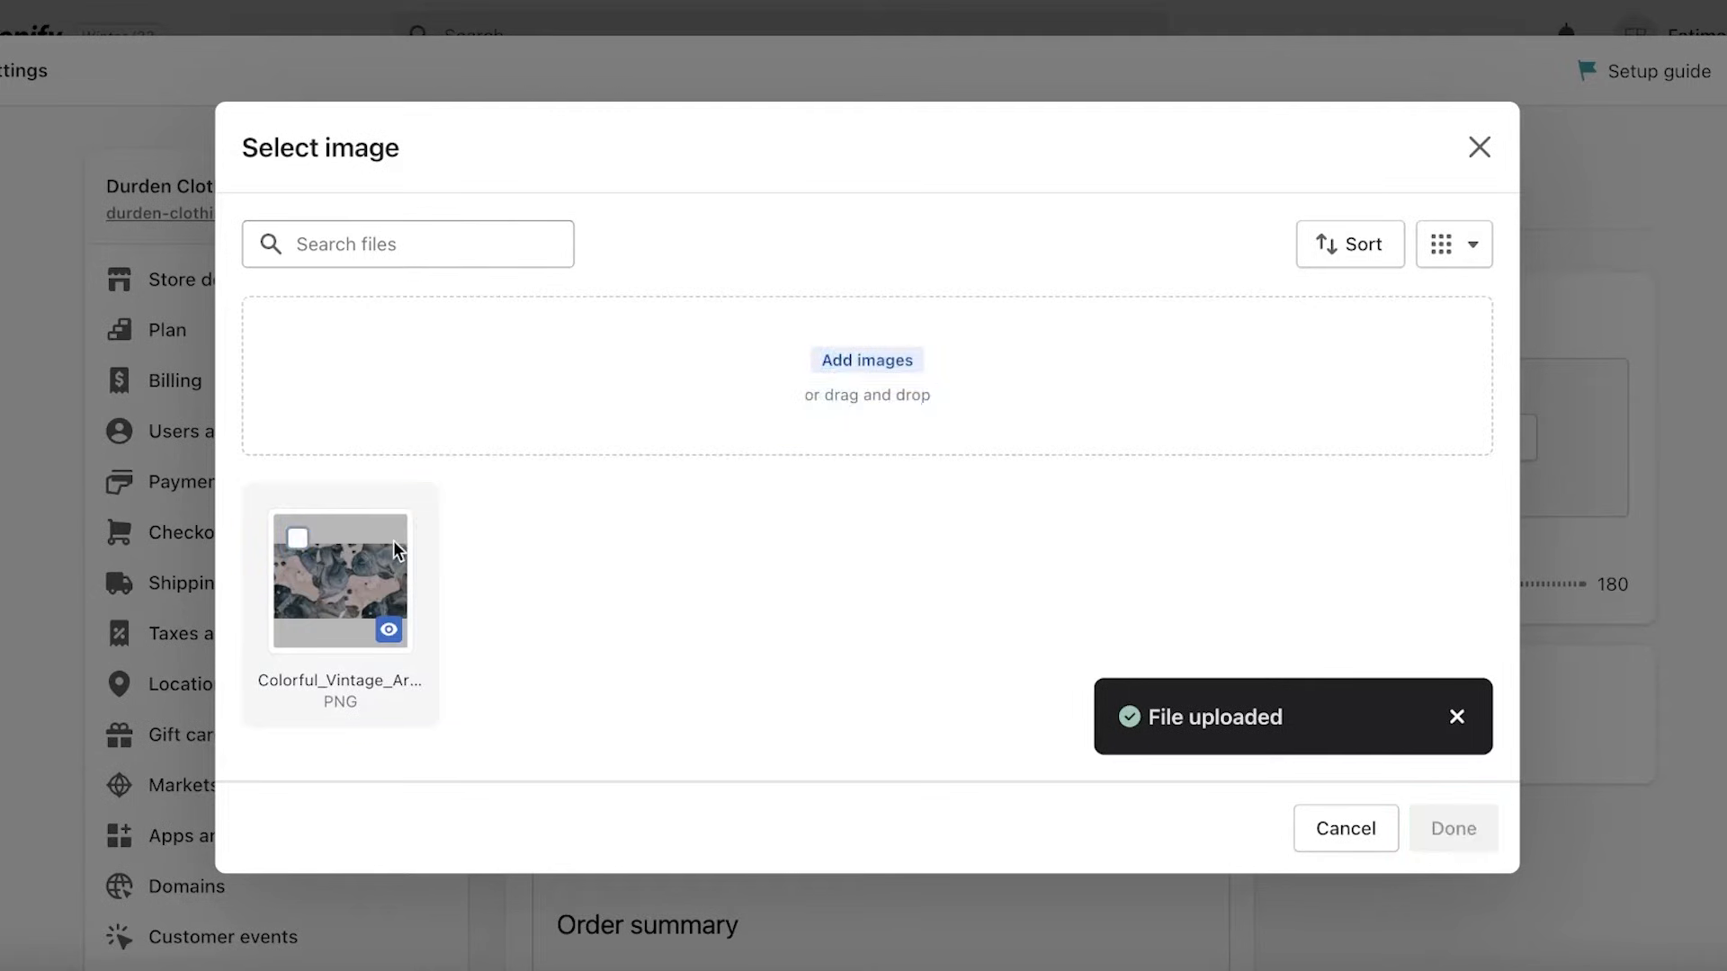
left_click(392, 542)
left_click(1416, 828)
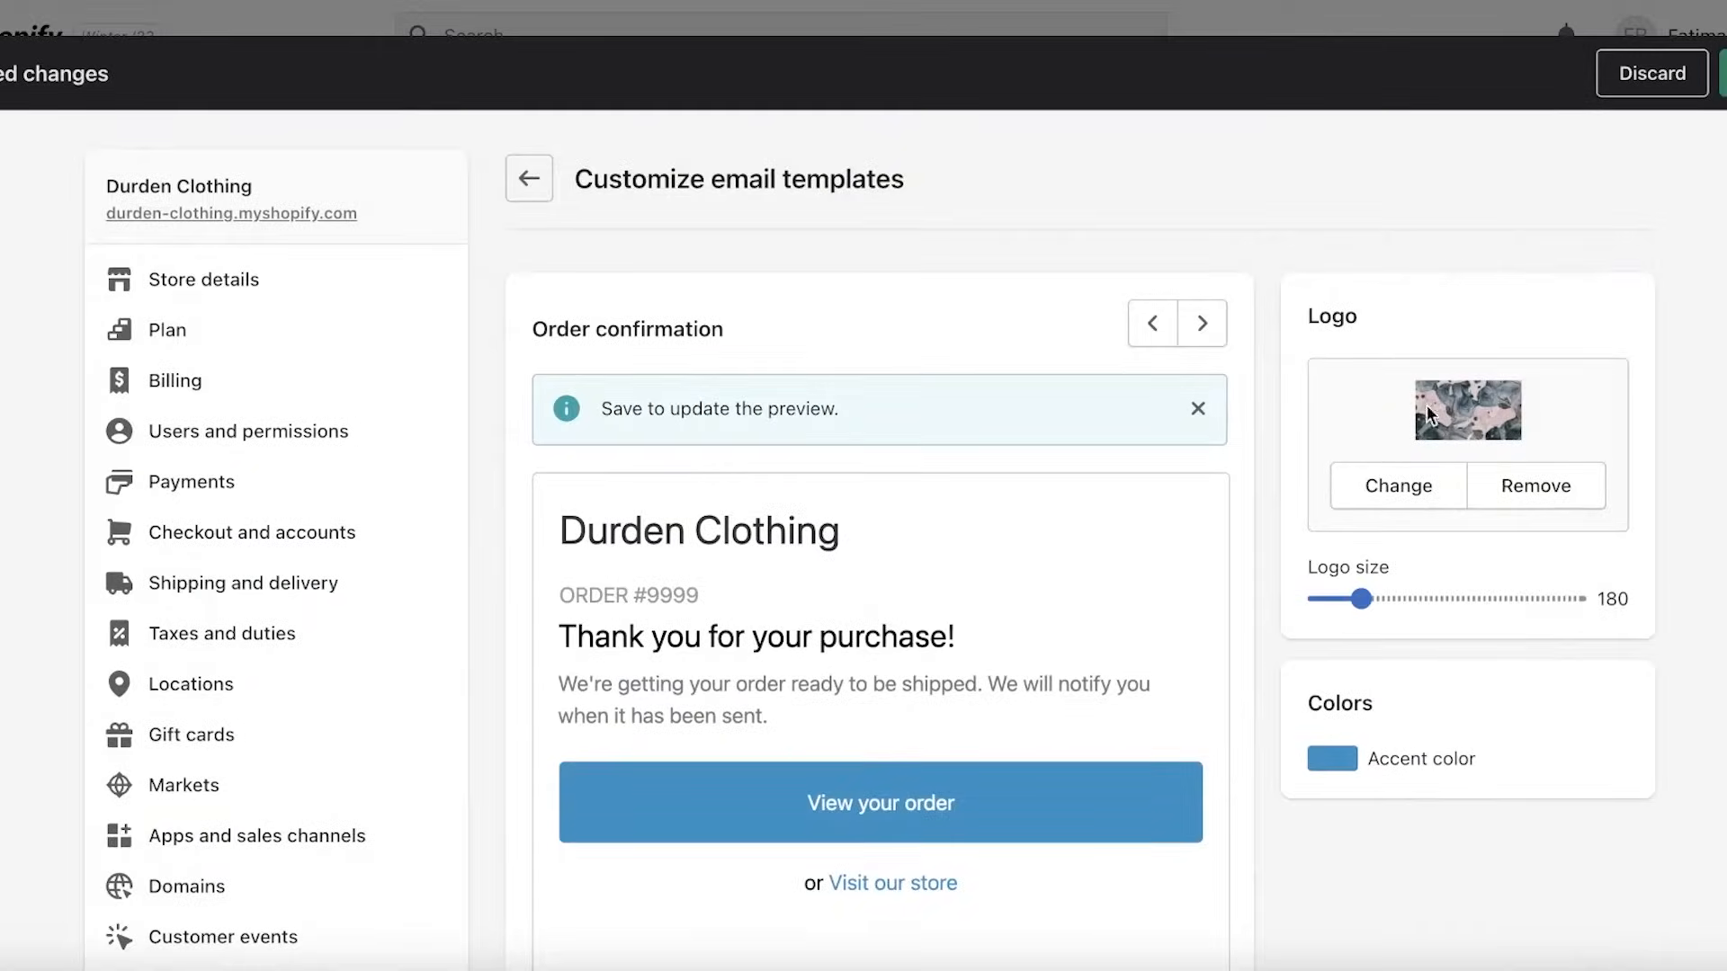
scroll(1430, 414, "down", 1)
mouse_move(1361, 536)
left_mouse_down()
mouse_move(1393, 536)
mouse_move(1341, 535)
mouse_move(1356, 536)
left_mouse_up()
Change the email template accent color to purple and save the template changes
left_click(1332, 697)
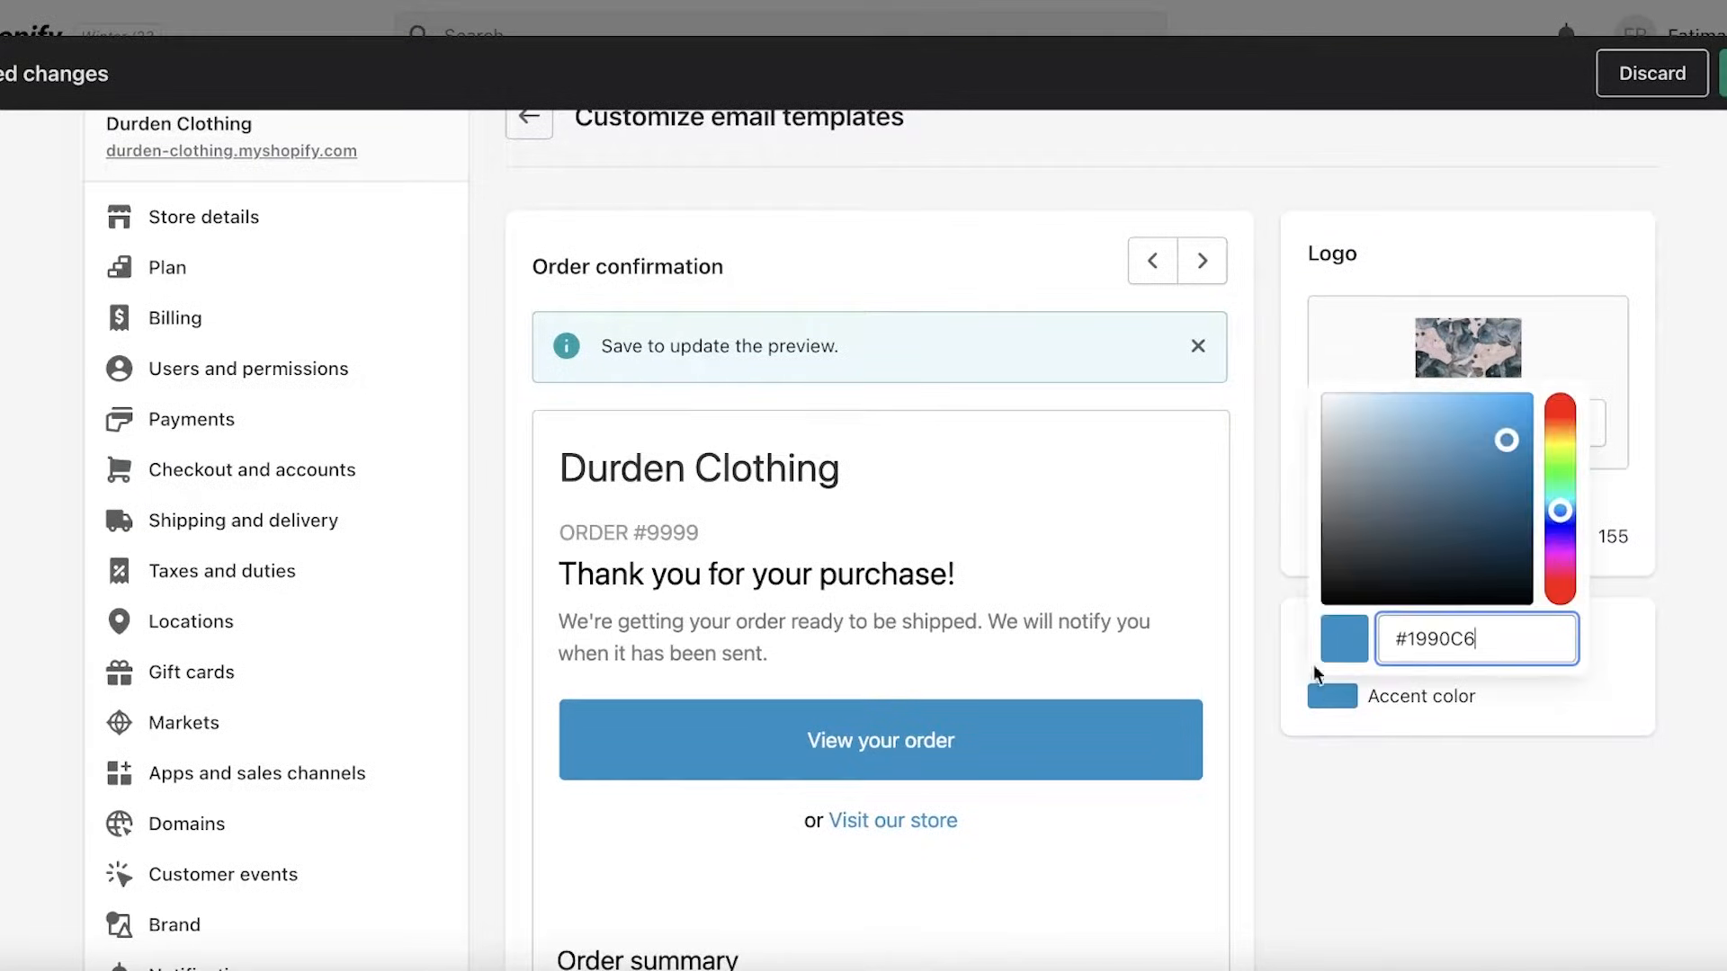
scroll(1070, 669, "down", 1)
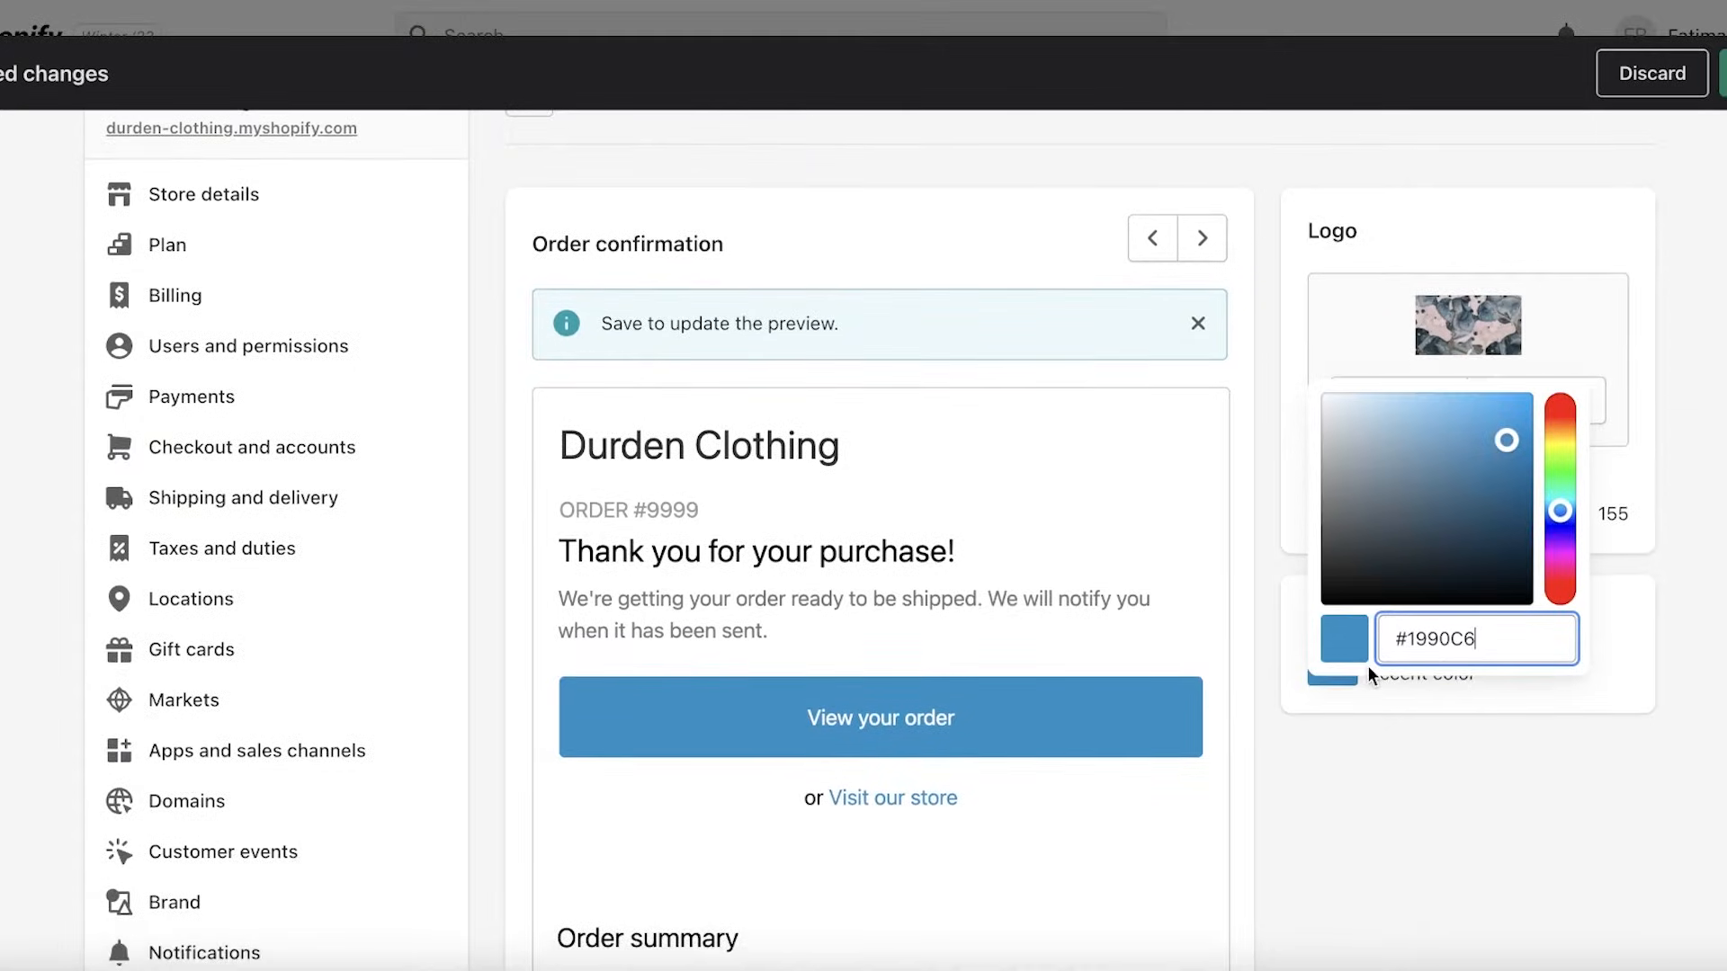
scroll(789, 312, "down", 7)
scroll(941, 392, "up", 3)
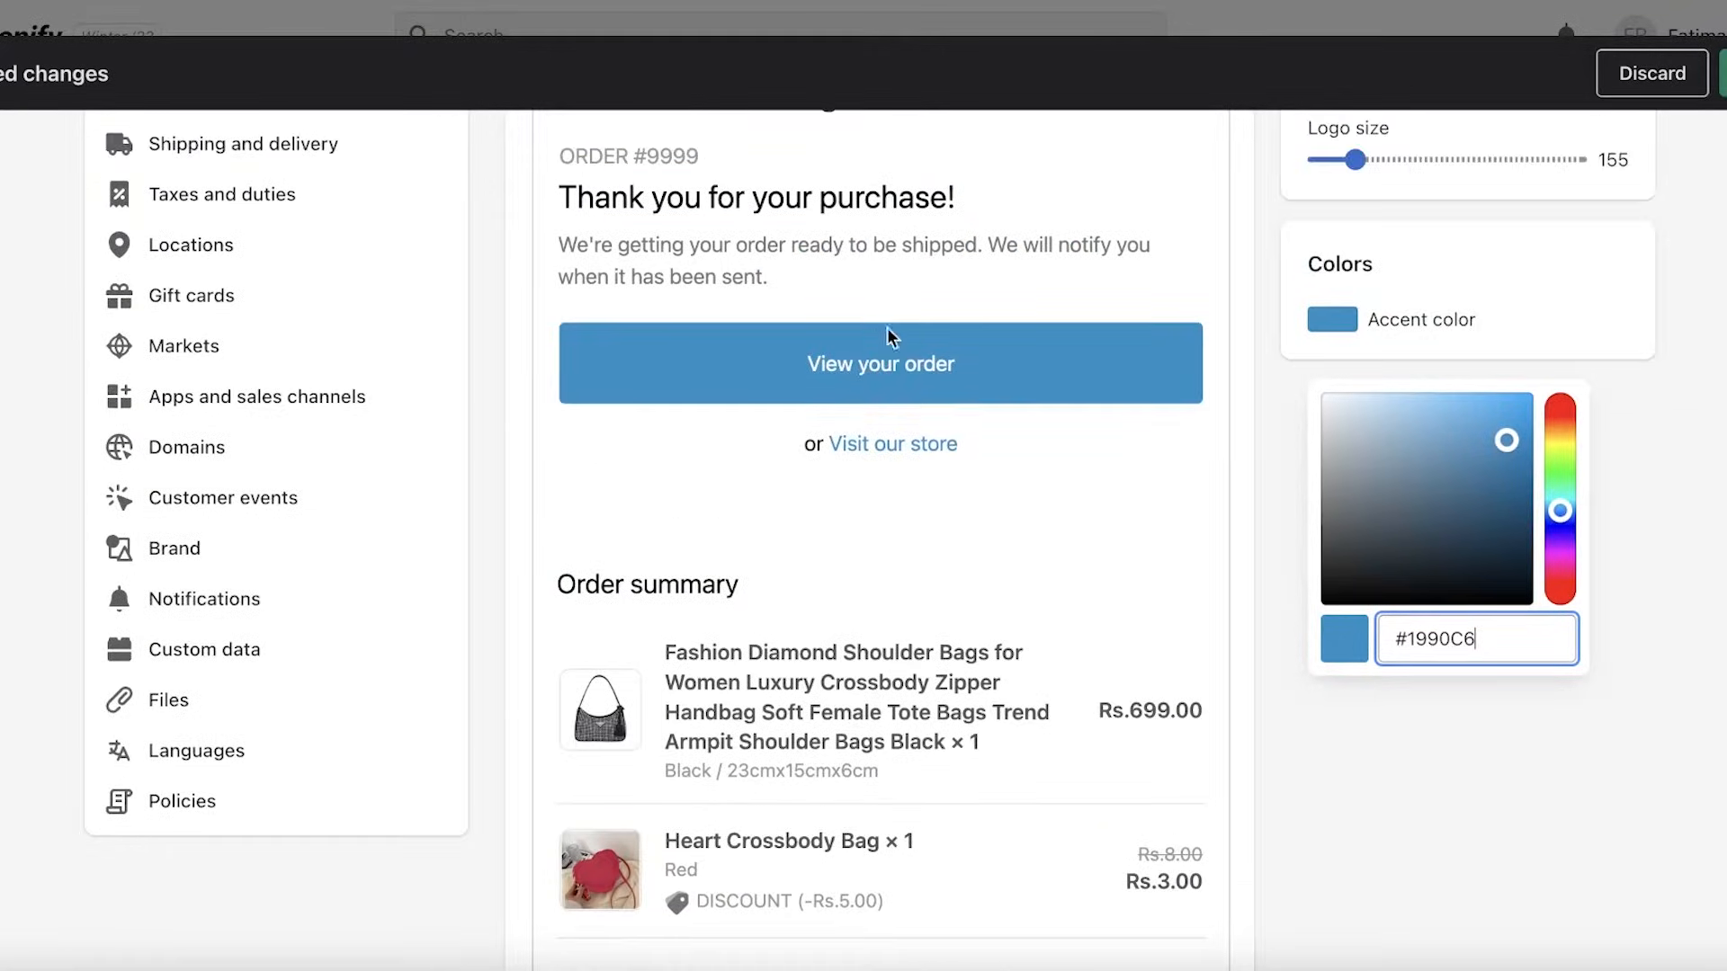
scroll(923, 376, "down", 10)
scroll(899, 450, "up", 6)
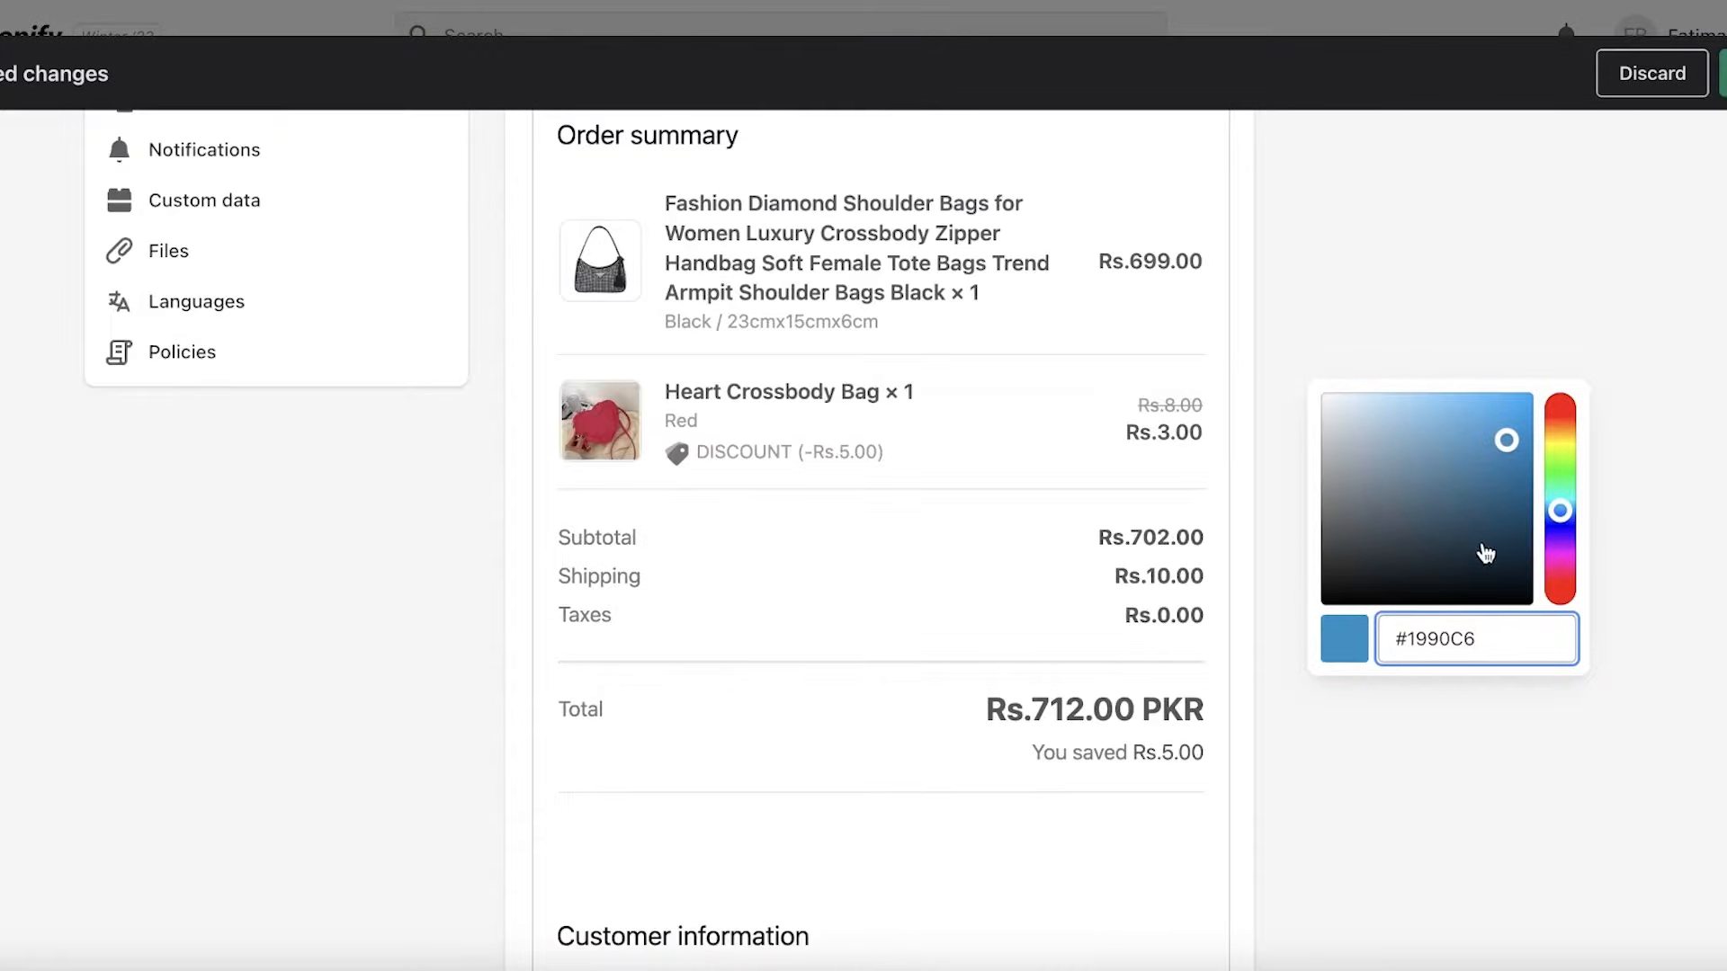
scroll(1676, 483, "up", 7)
mouse_move(1565, 538)
left_mouse_down()
mouse_move(1563, 569)
mouse_move(1569, 467)
mouse_move(1572, 549)
left_mouse_up()
mouse_move(1504, 422)
left_mouse_down()
mouse_move(1493, 401)
mouse_move(1476, 436)
mouse_move(1475, 421)
left_mouse_up()
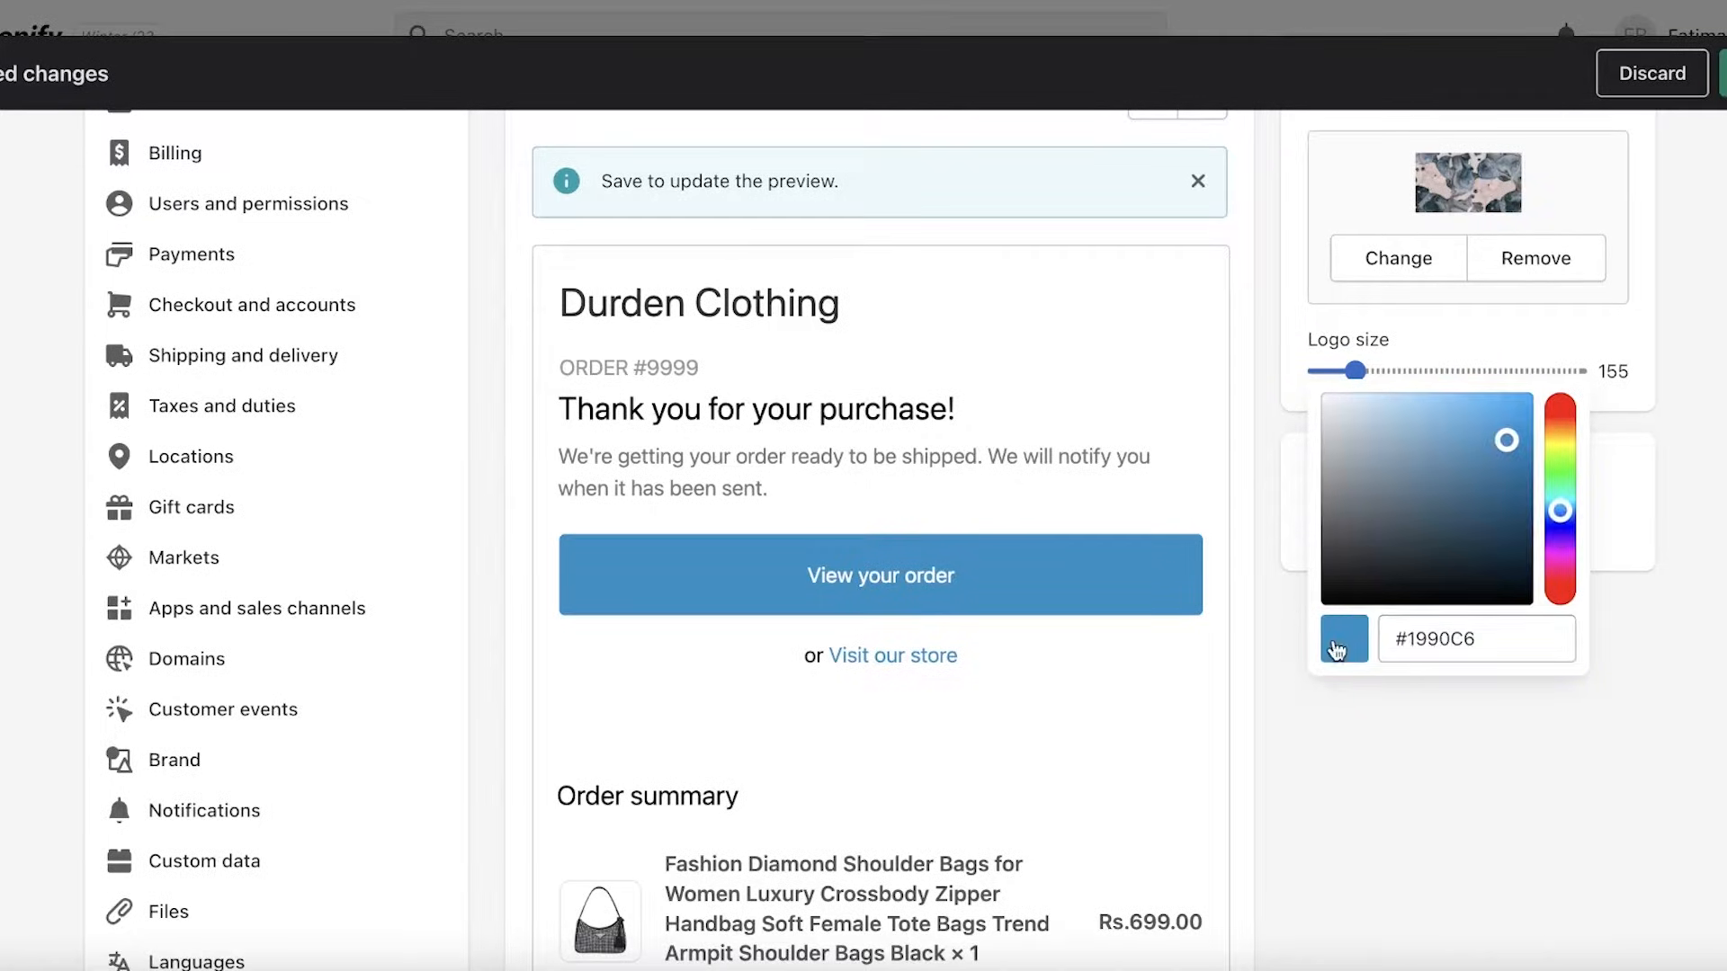
left_click(1650, 494)
scroll(1263, 507, "up", 3)
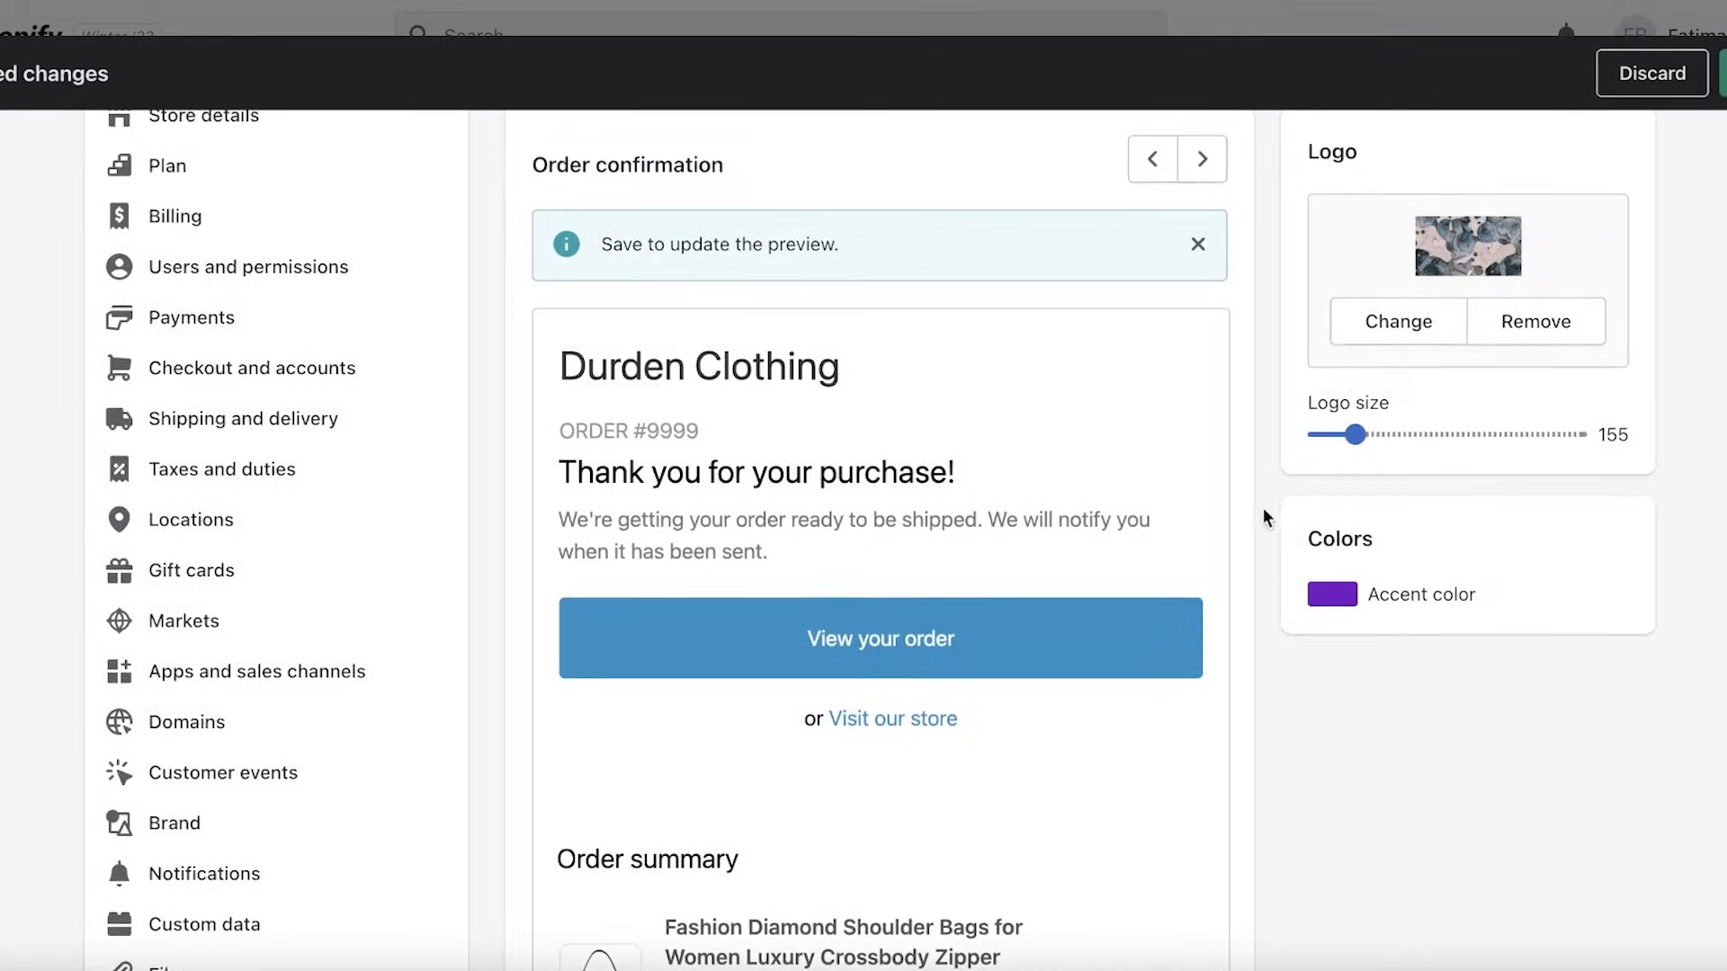
scroll(1007, 459, "down", 1)
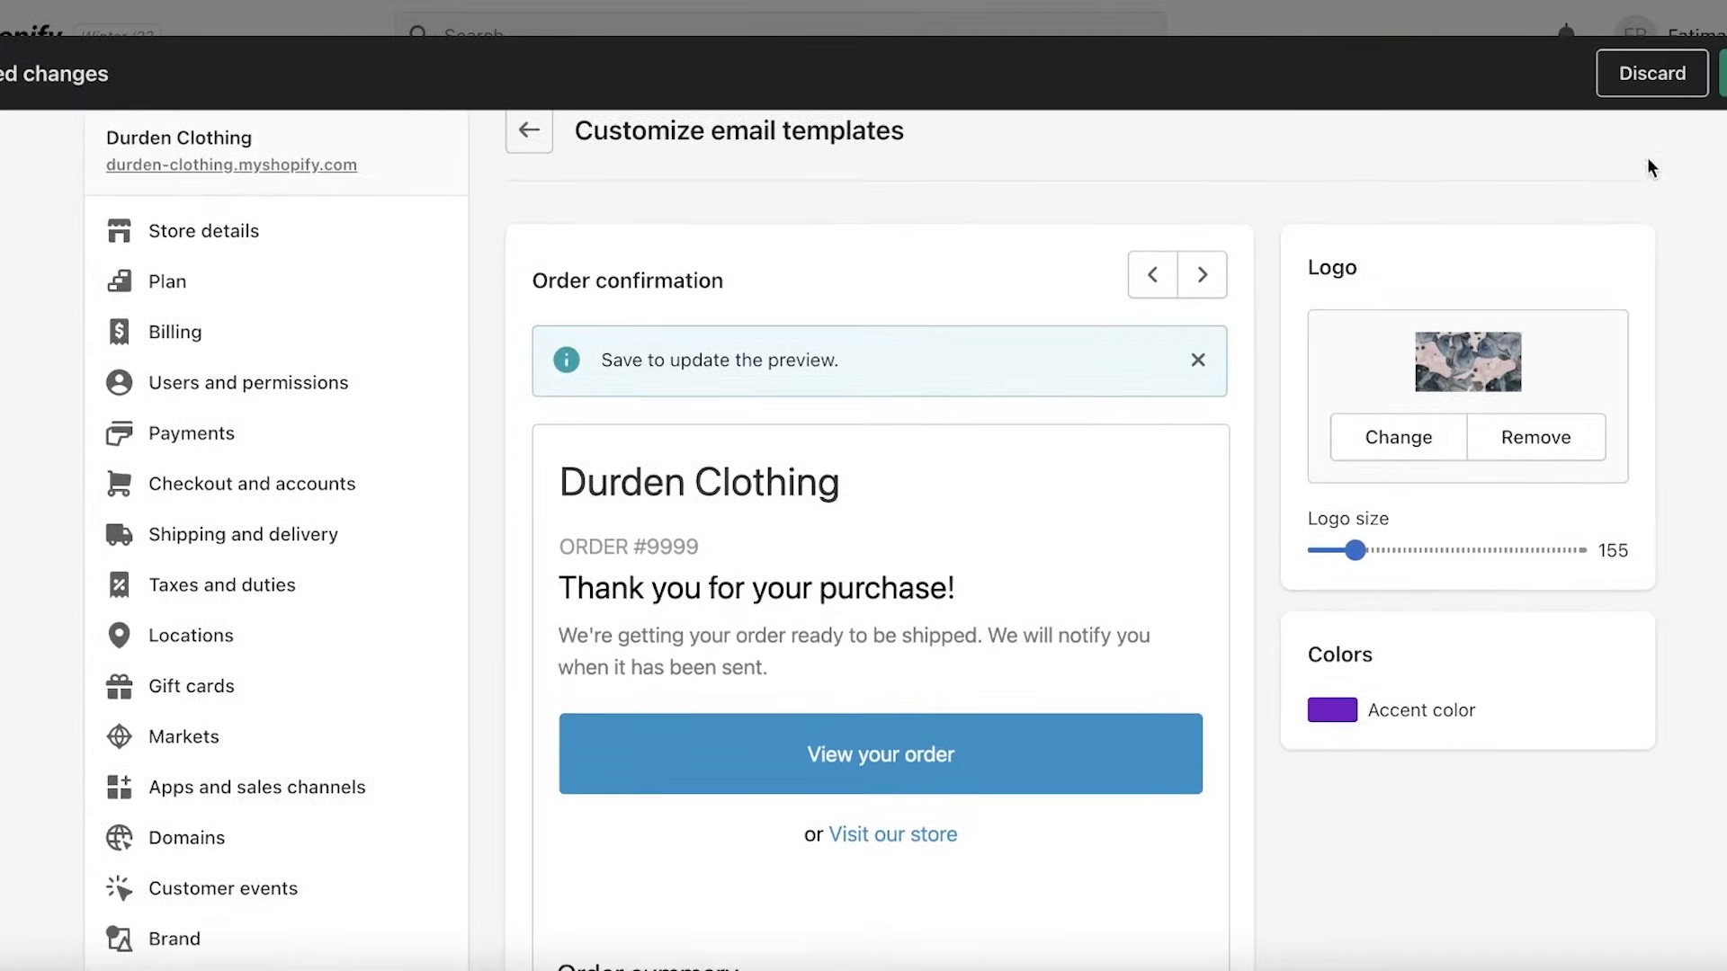
left_click(1688, 81)
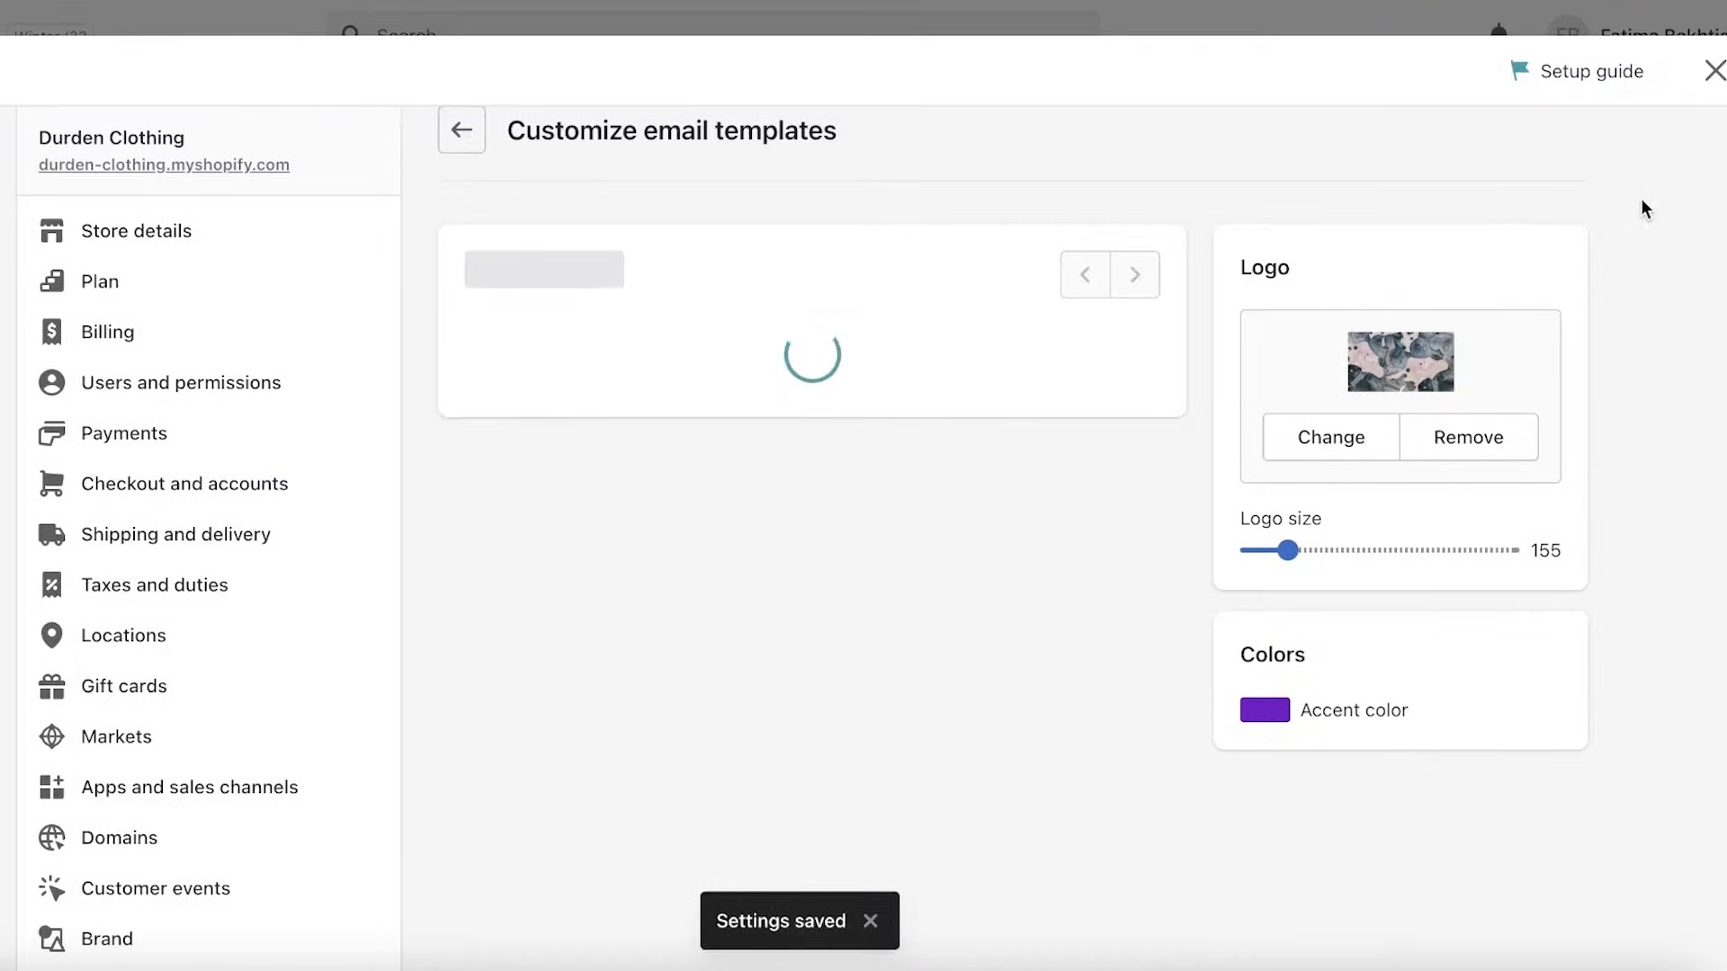
Review the order confirmation email preview, including the logo, thank-you message, order summary and customer information
scroll(923, 340, "down", 1)
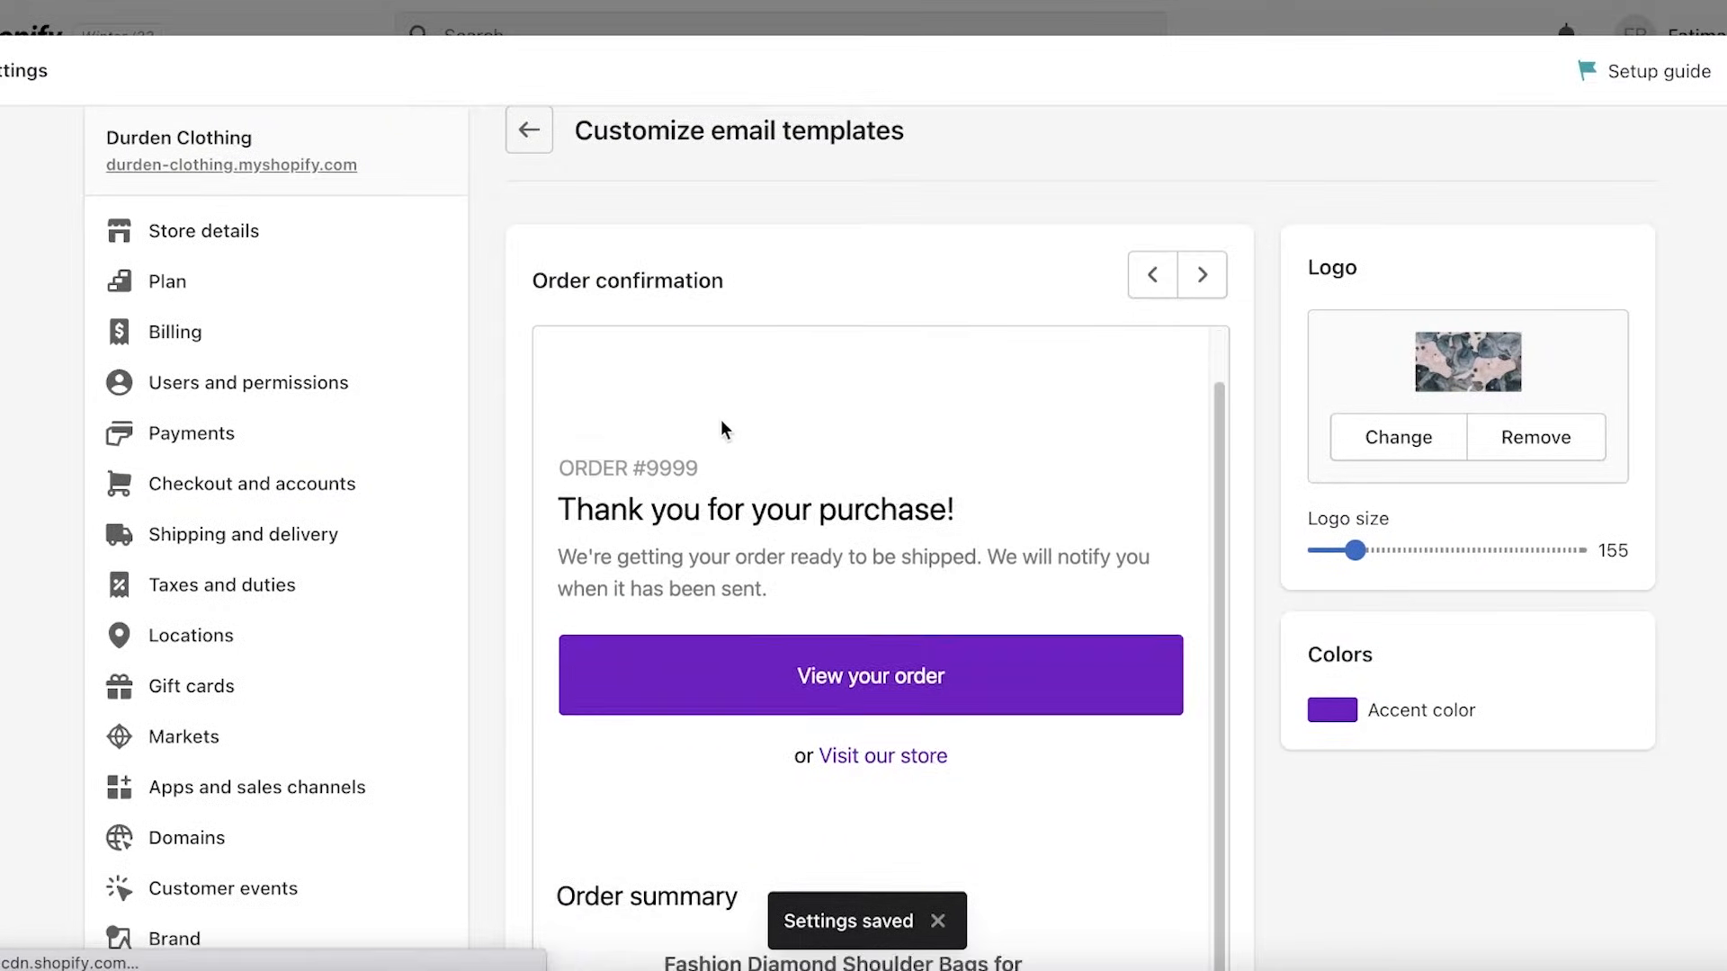
scroll(720, 296, "down", 8)
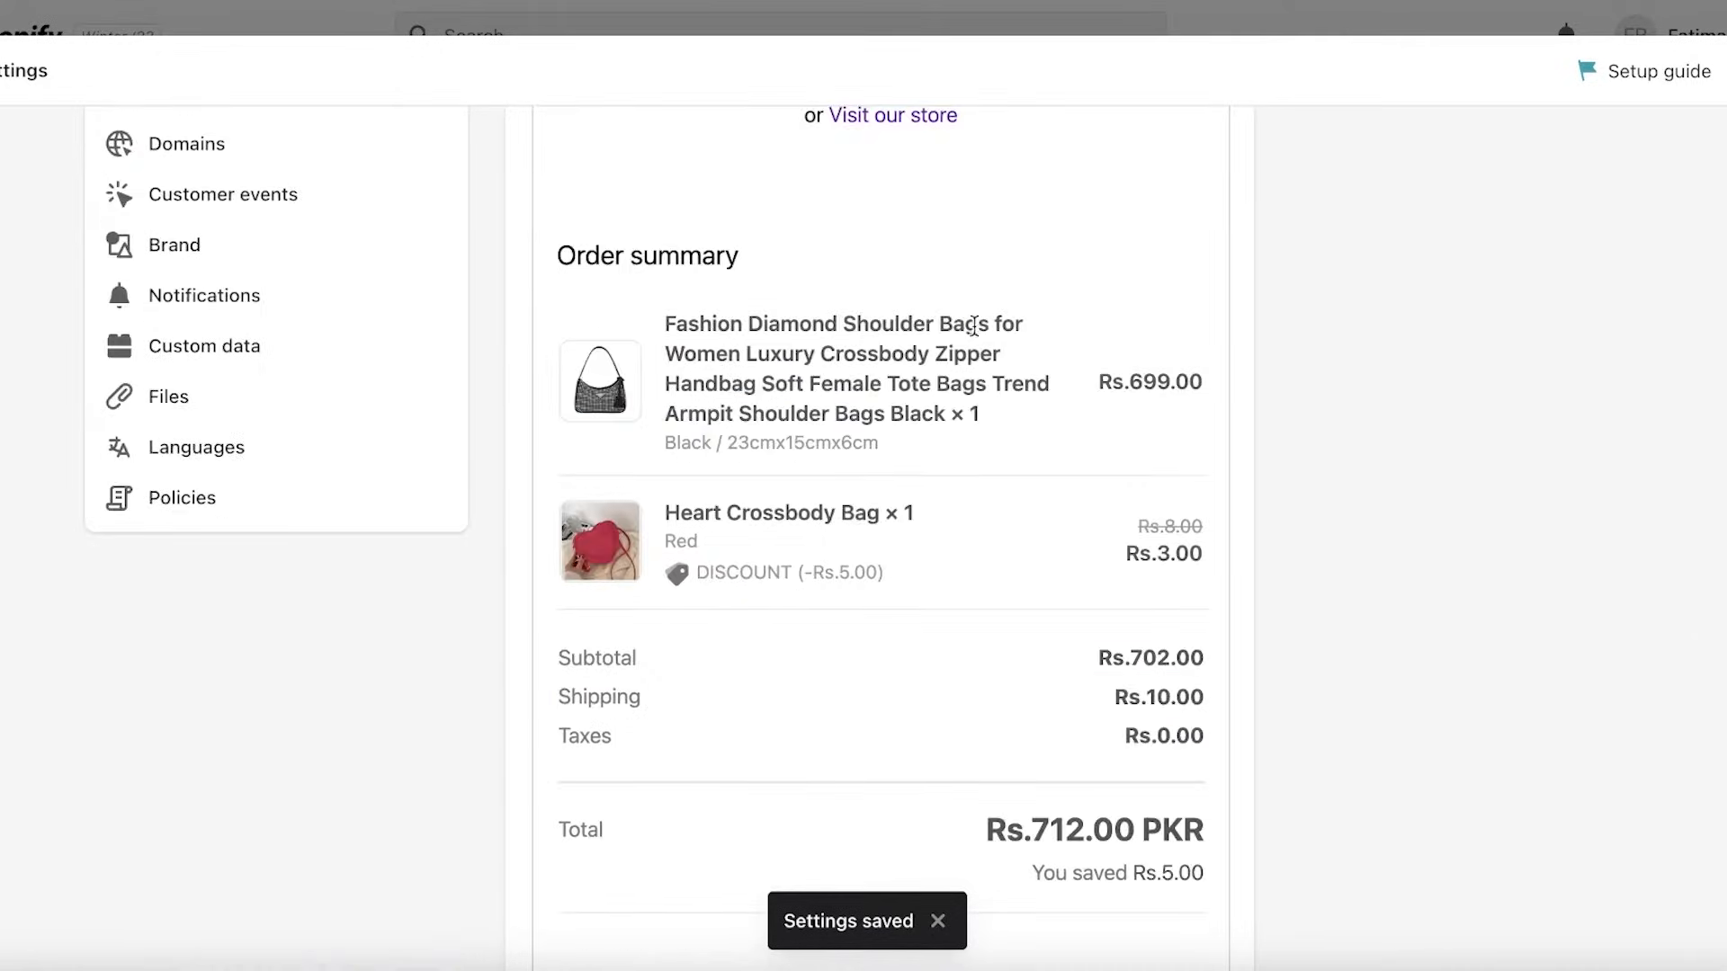
scroll(900, 270, "up", 8)
scroll(1007, 341, "down", 4)
scroll(964, 466, "down", 10)
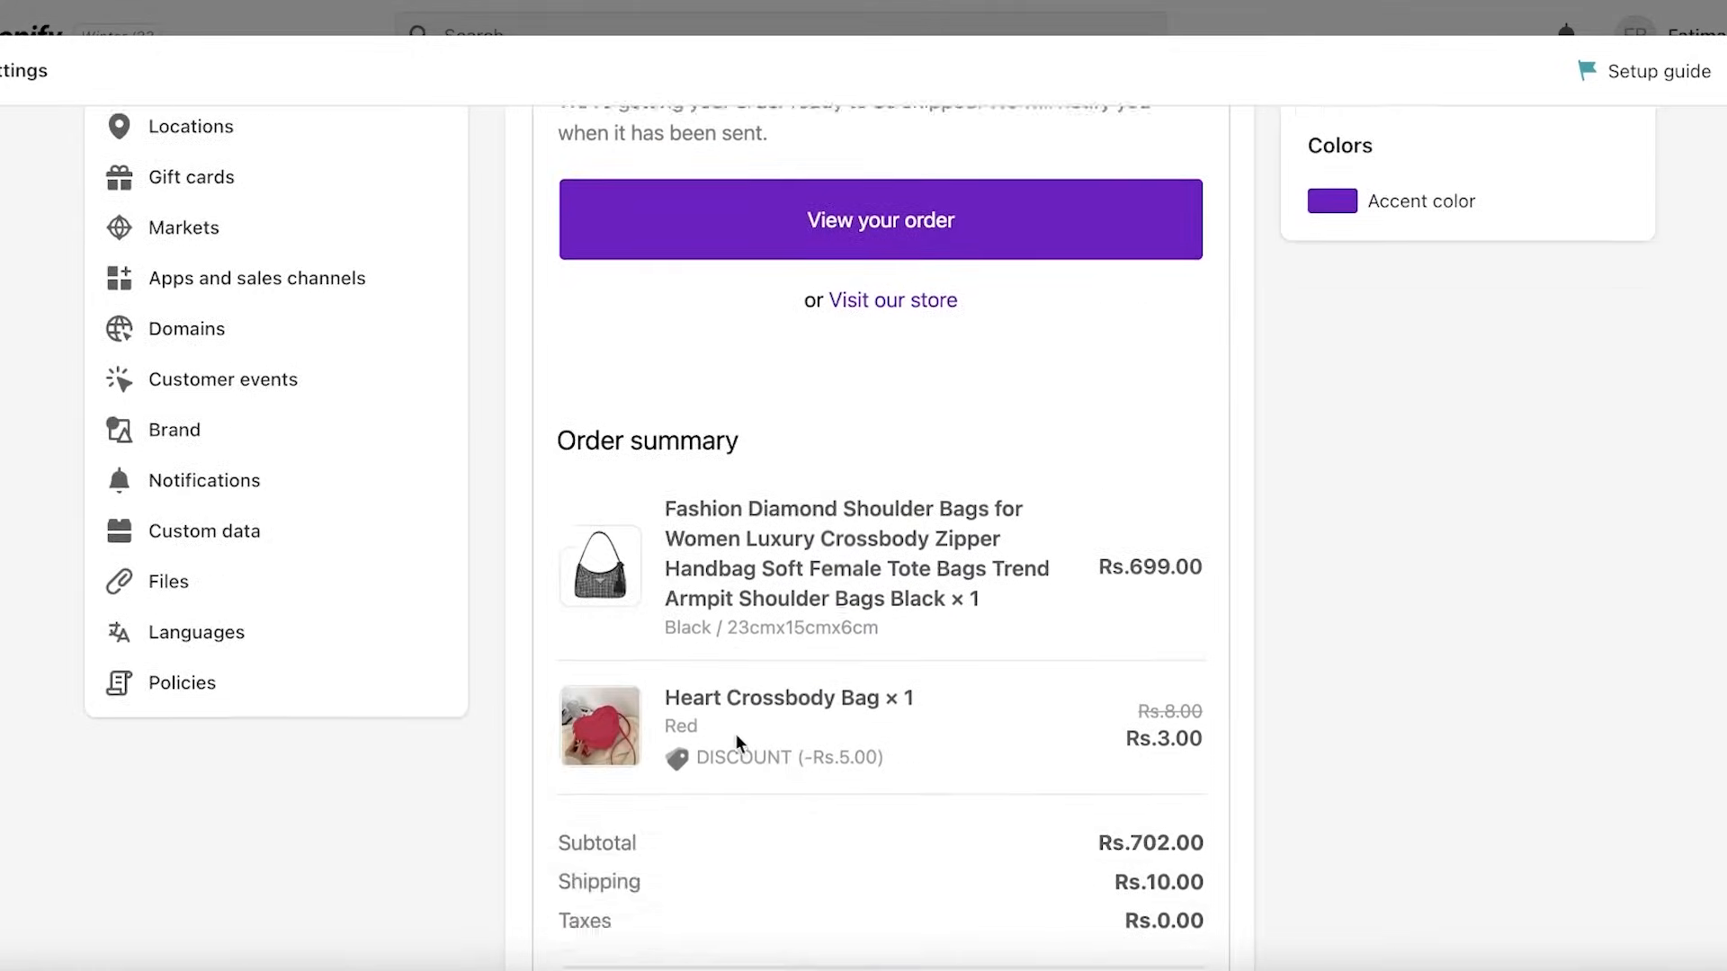
scroll(966, 466, "down", 5)
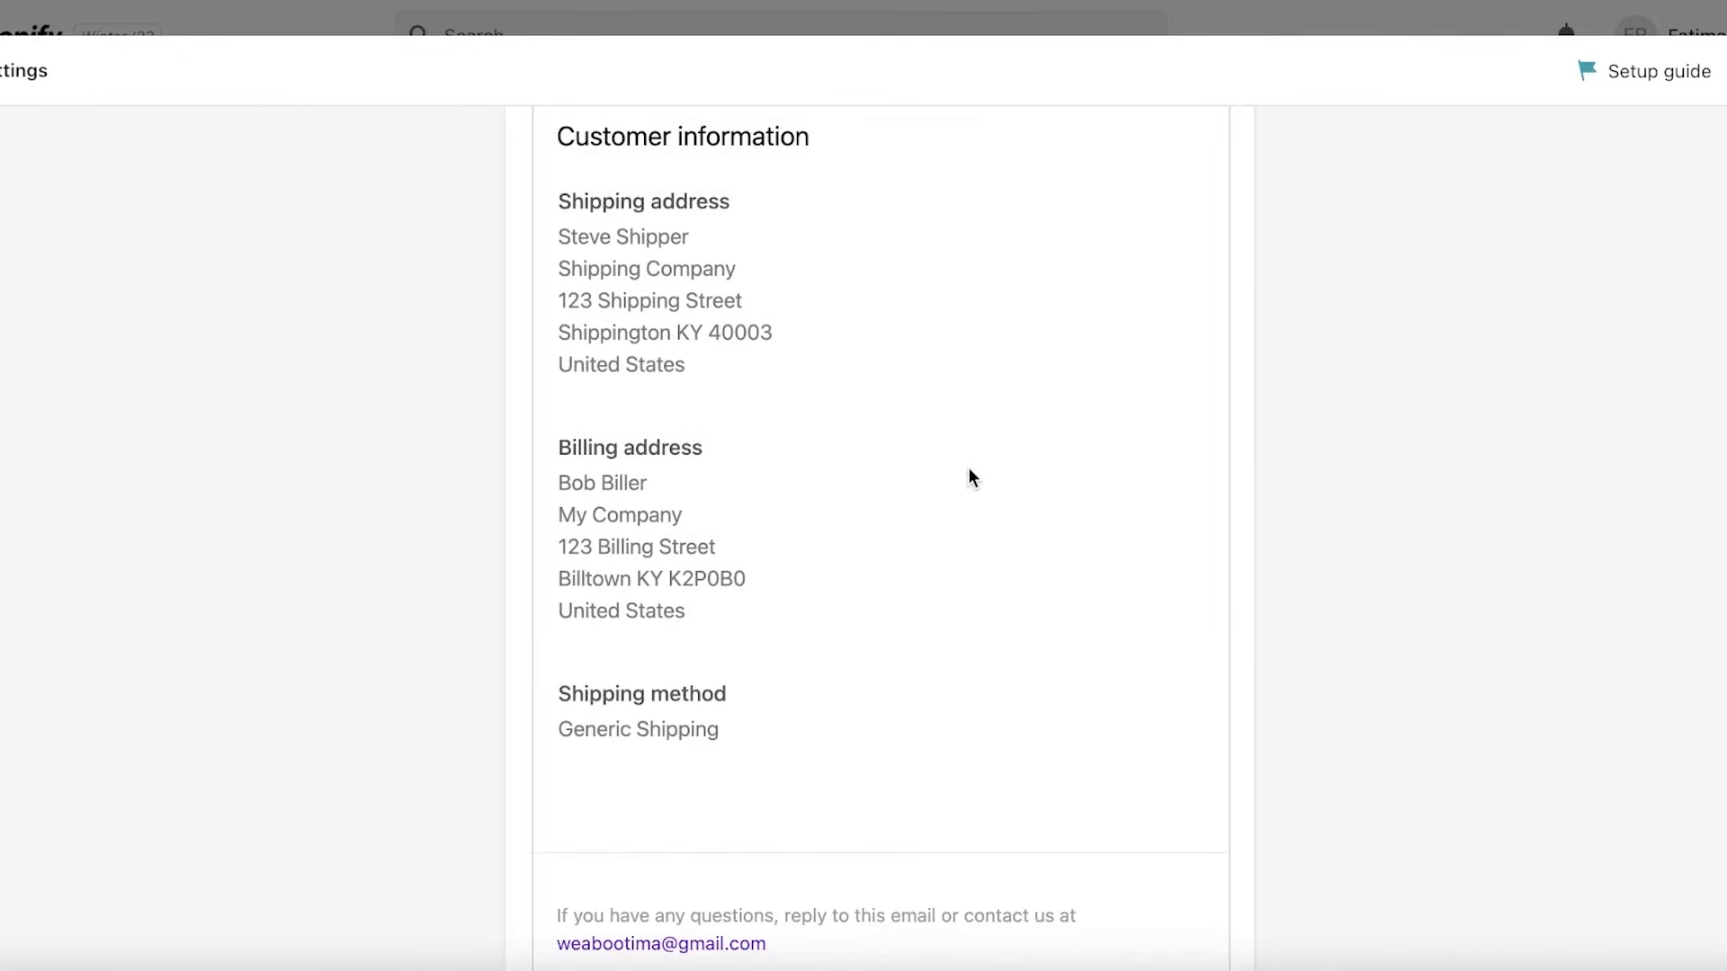
scroll(974, 470, "up", 20)
scroll(967, 432, "up", 1)
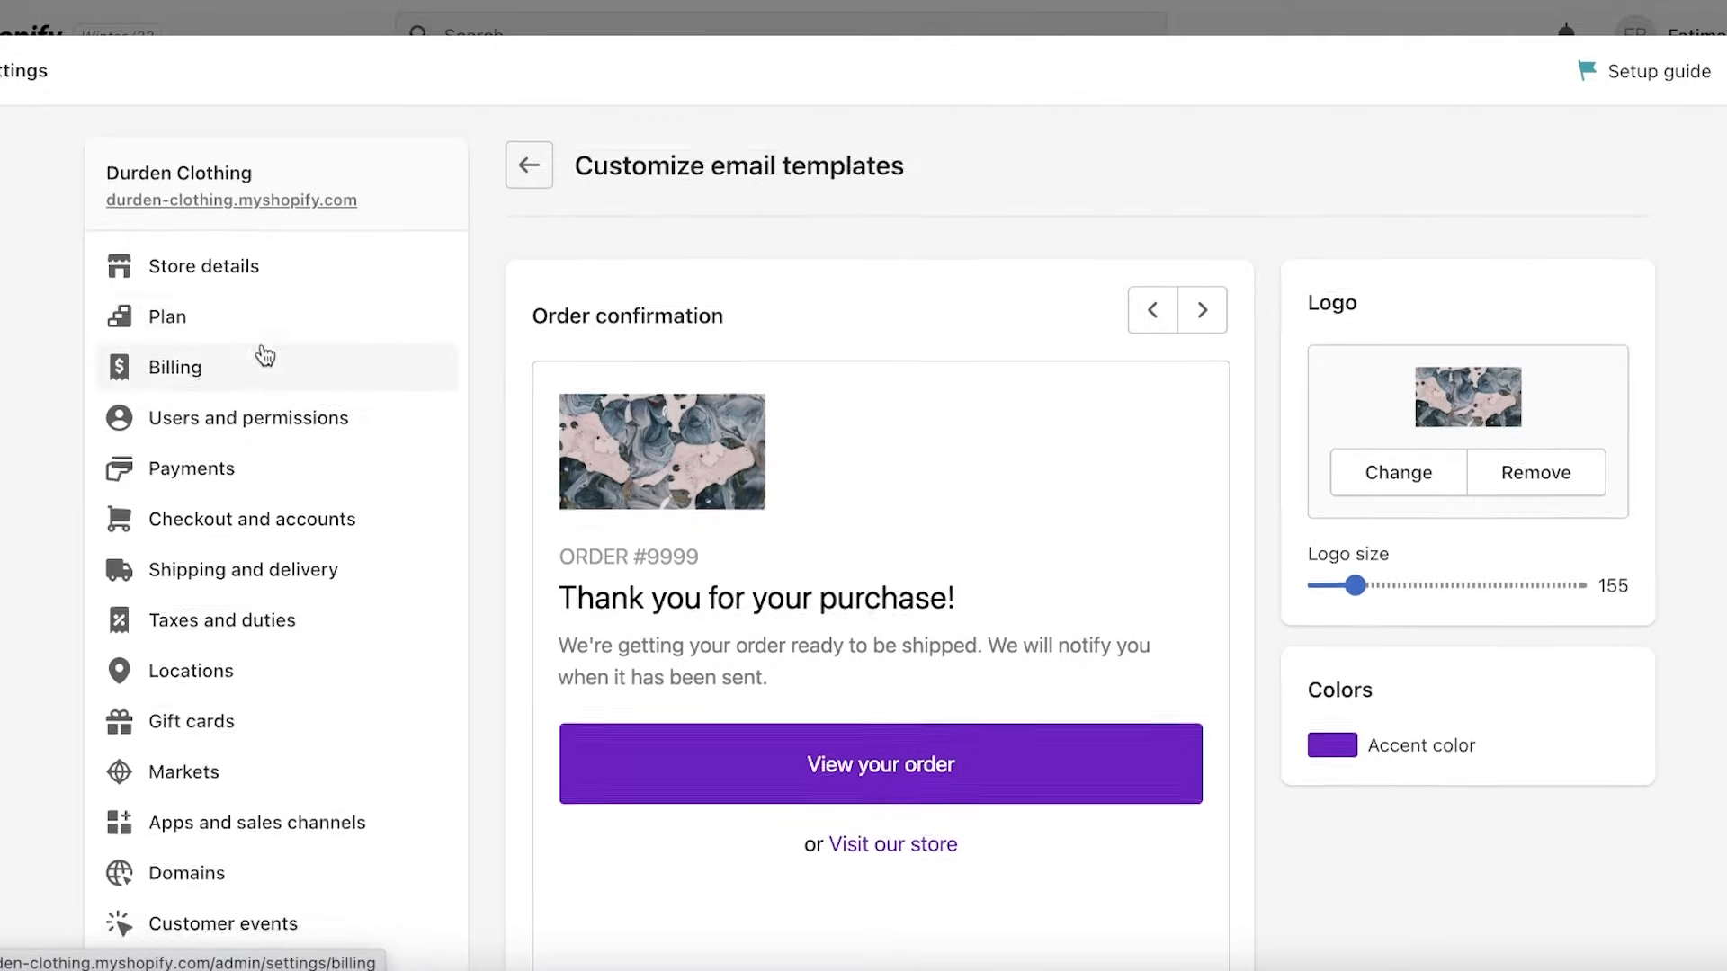
scroll(736, 274, "down", 4)
left_click_drag(558, 286, 944, 362)
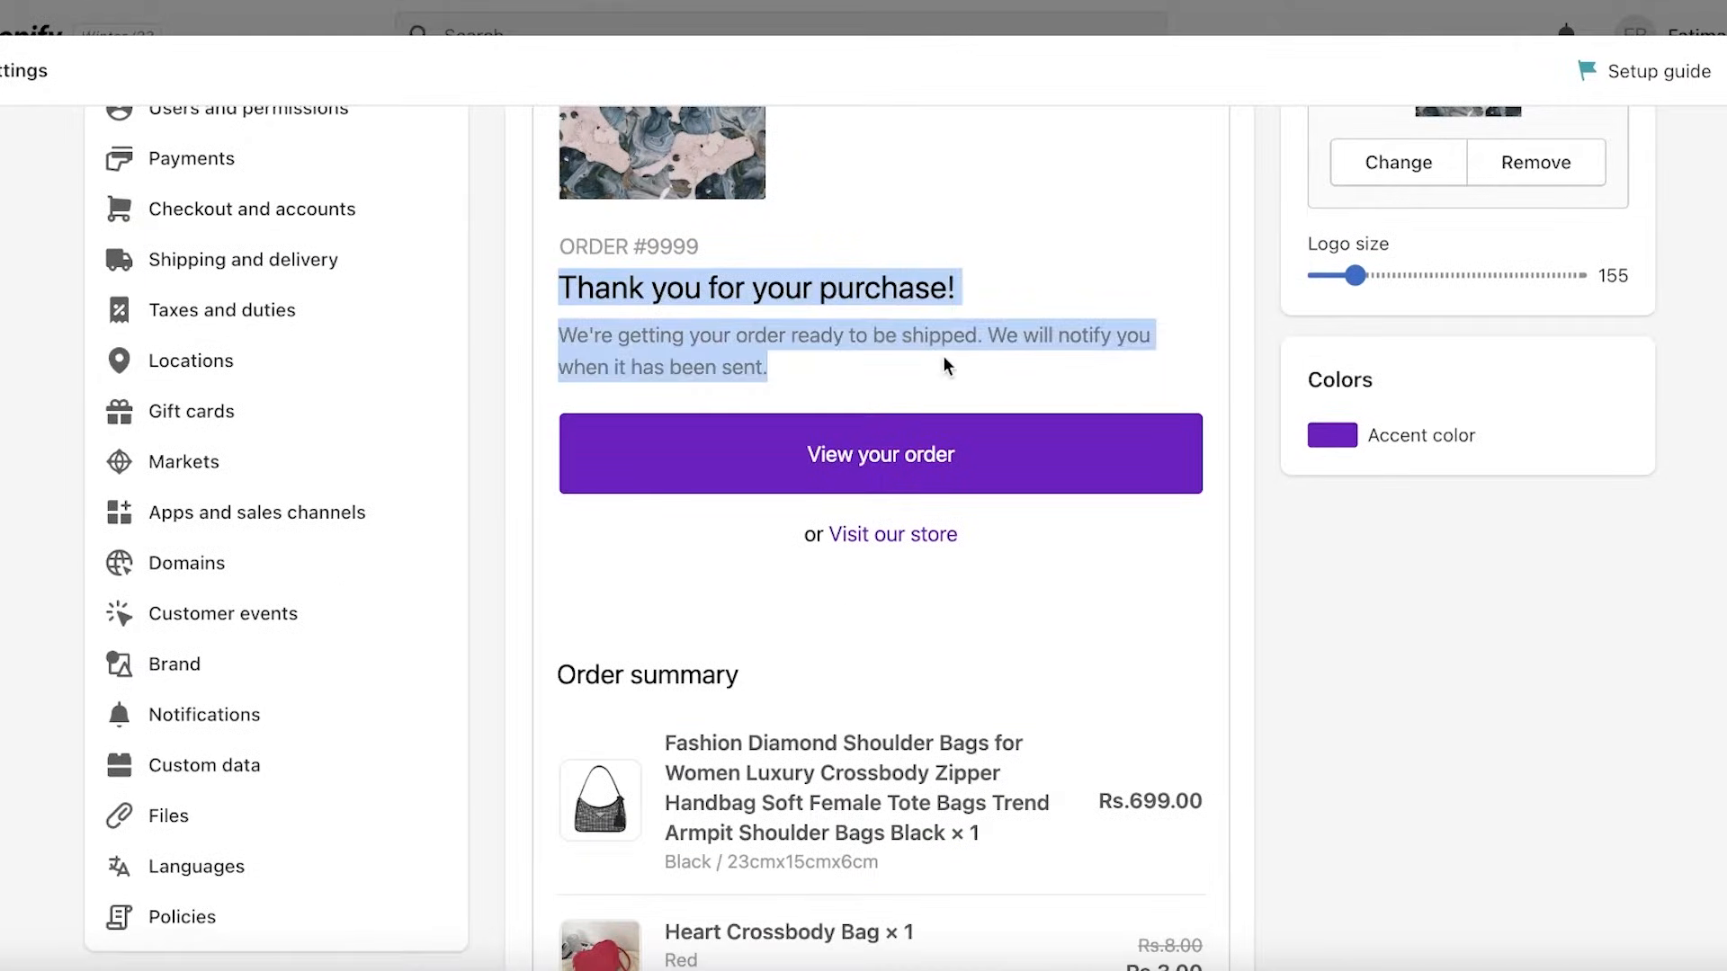
left_click(607, 302)
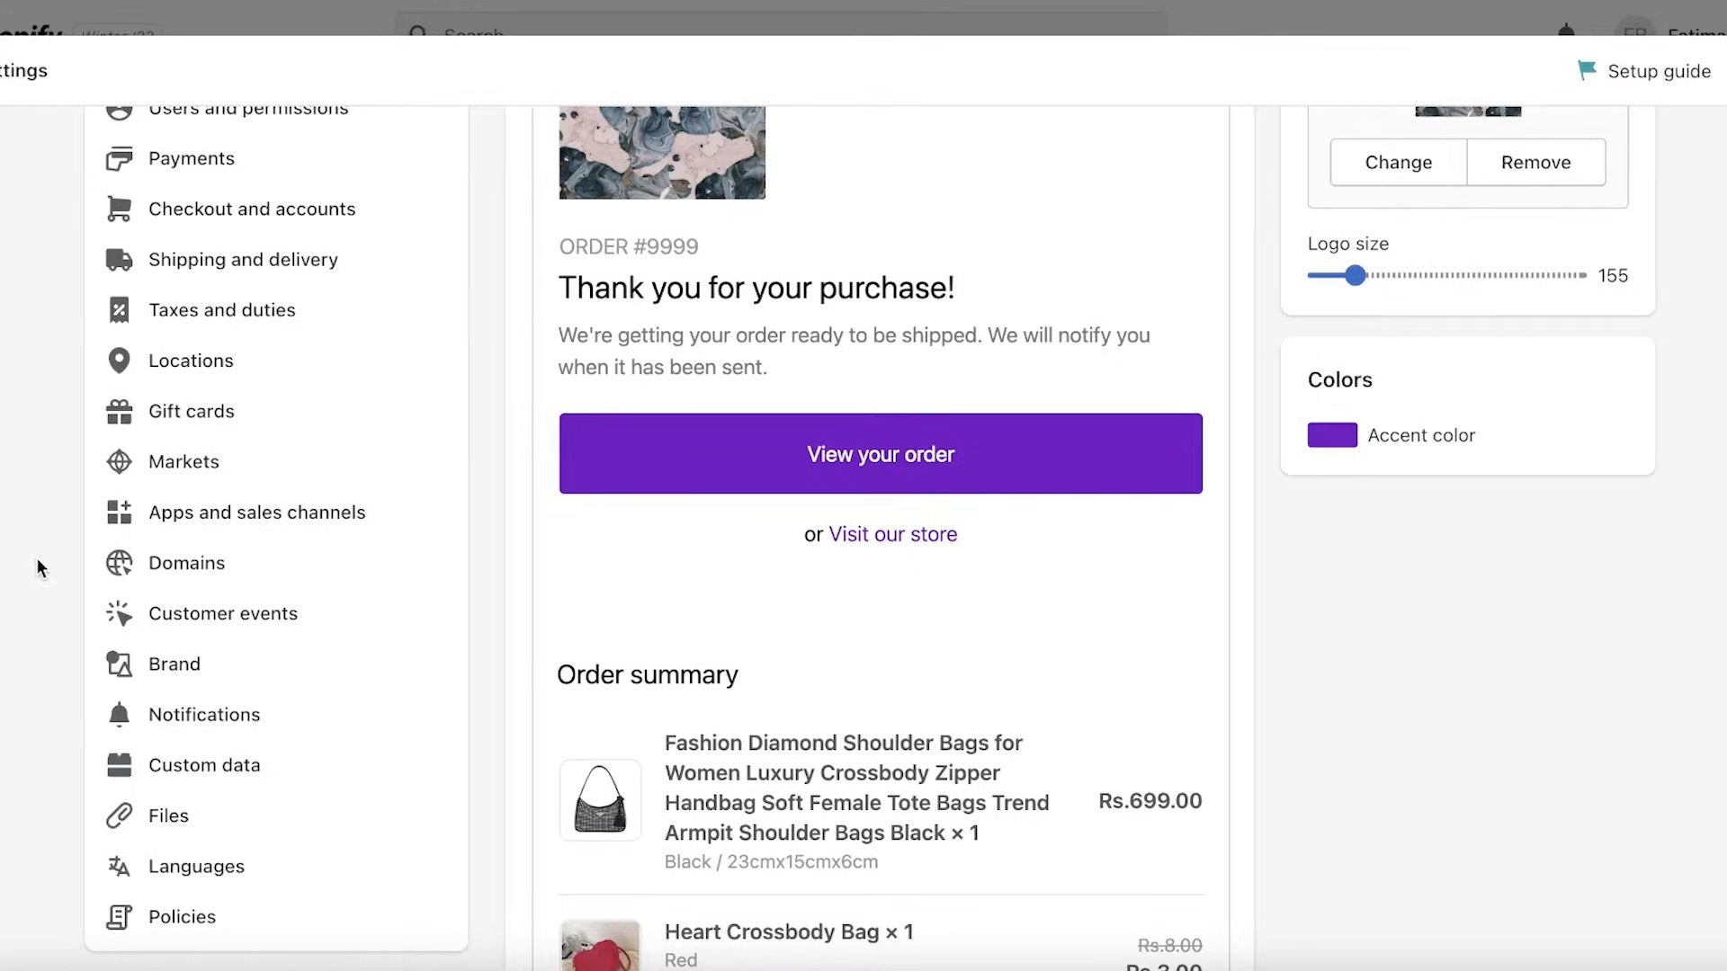
Open the order confirmation notification from the store's notification settings for code editing
left_click(150, 720)
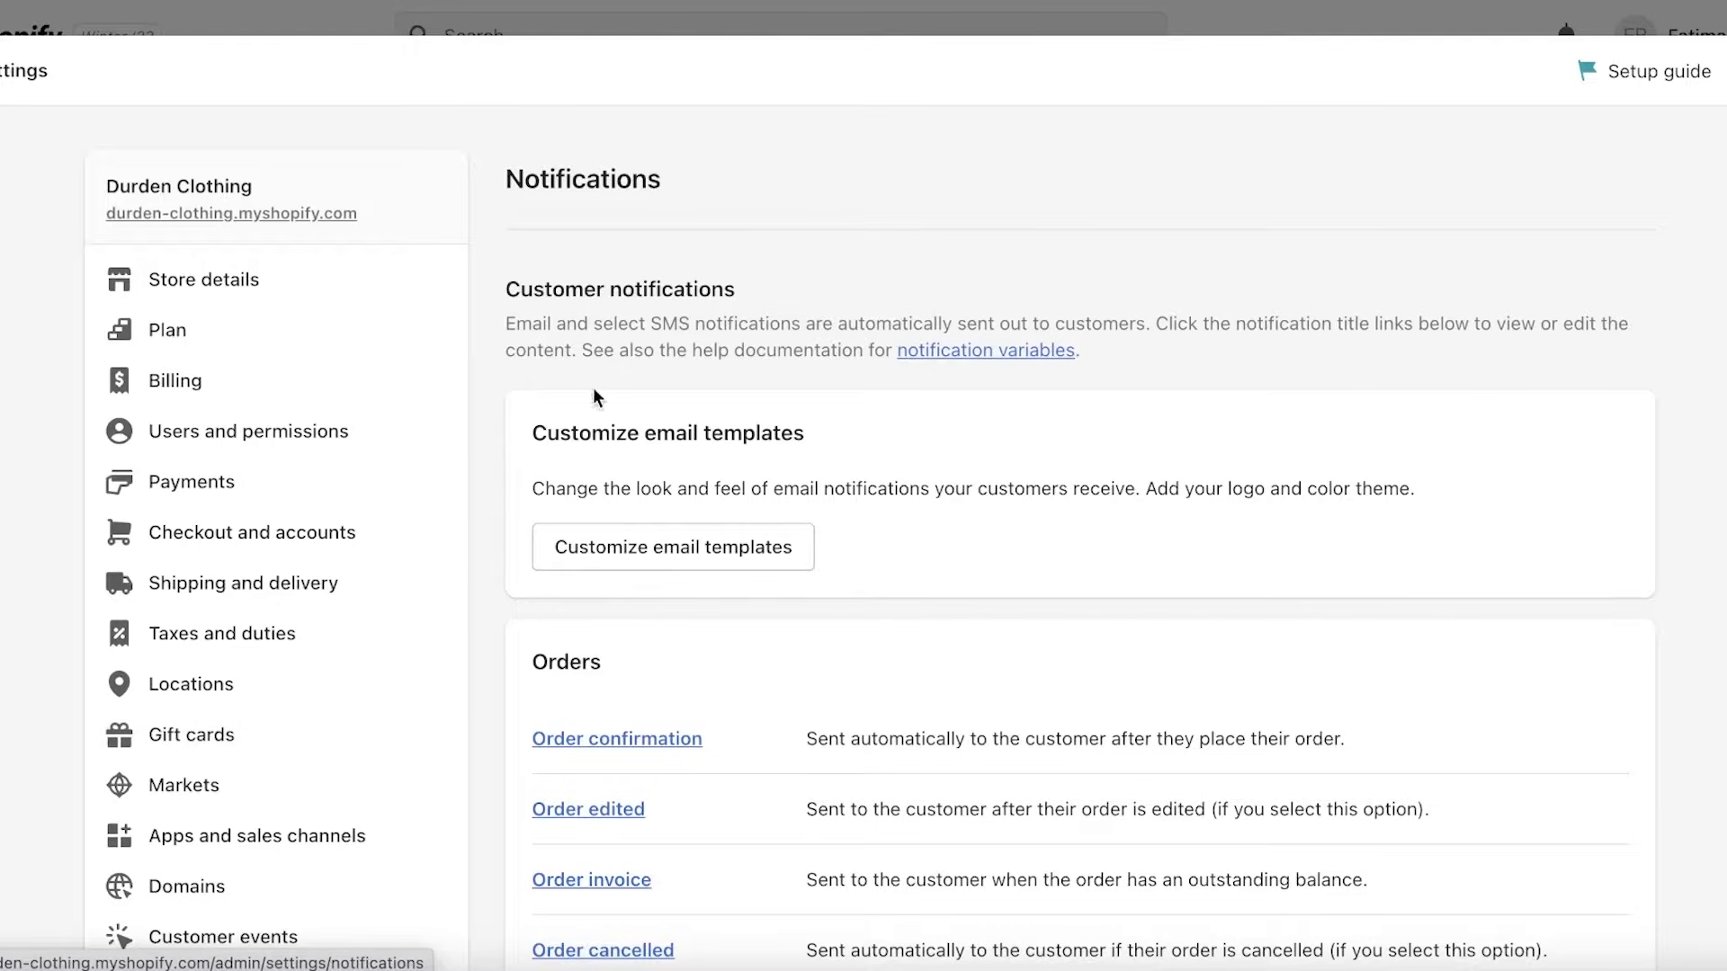
scroll(1165, 331, "down", 3)
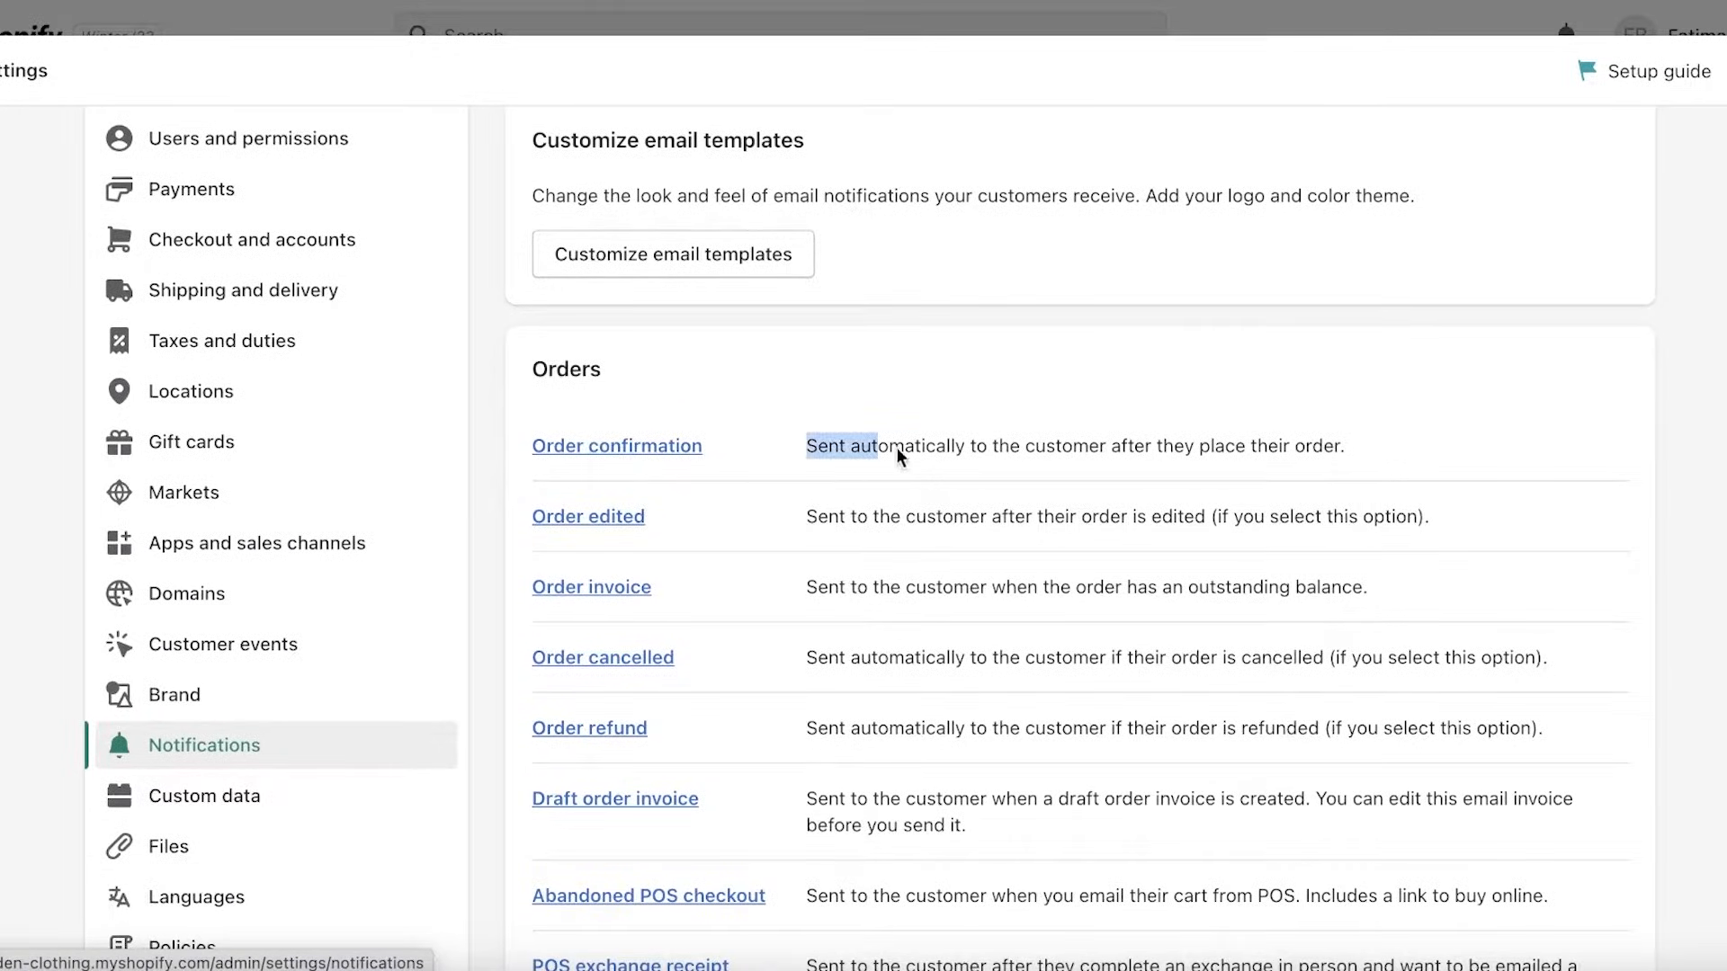
left_click_drag(897, 447, 1502, 451)
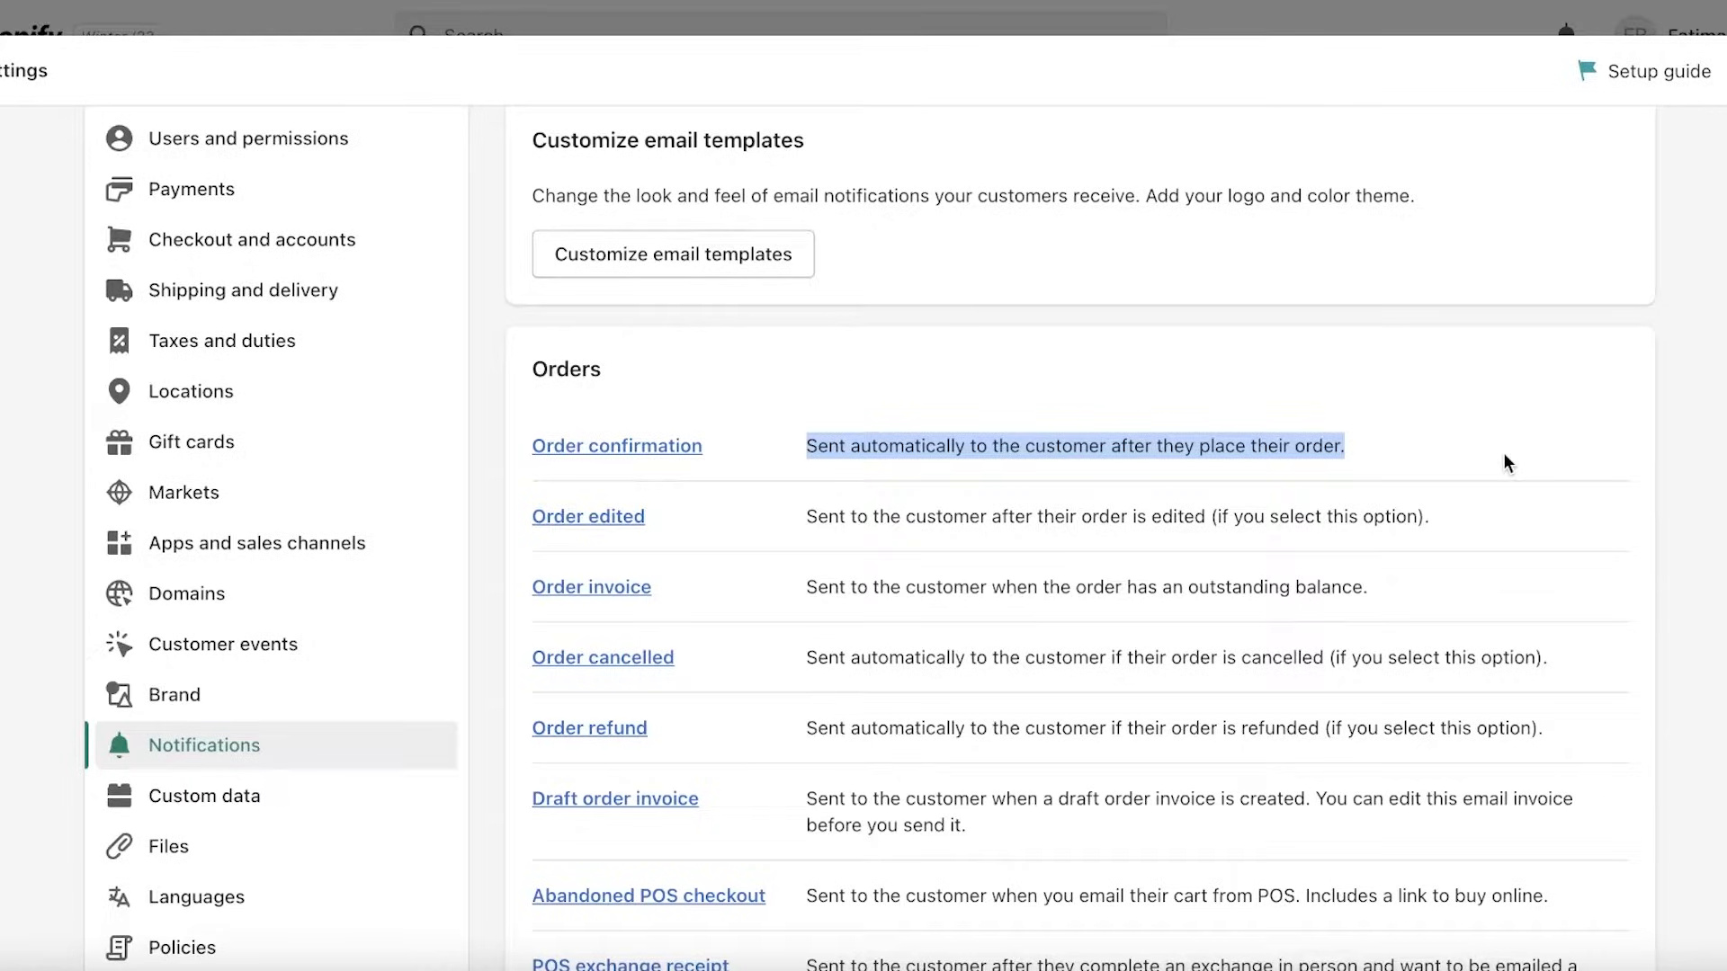
left_click(641, 445)
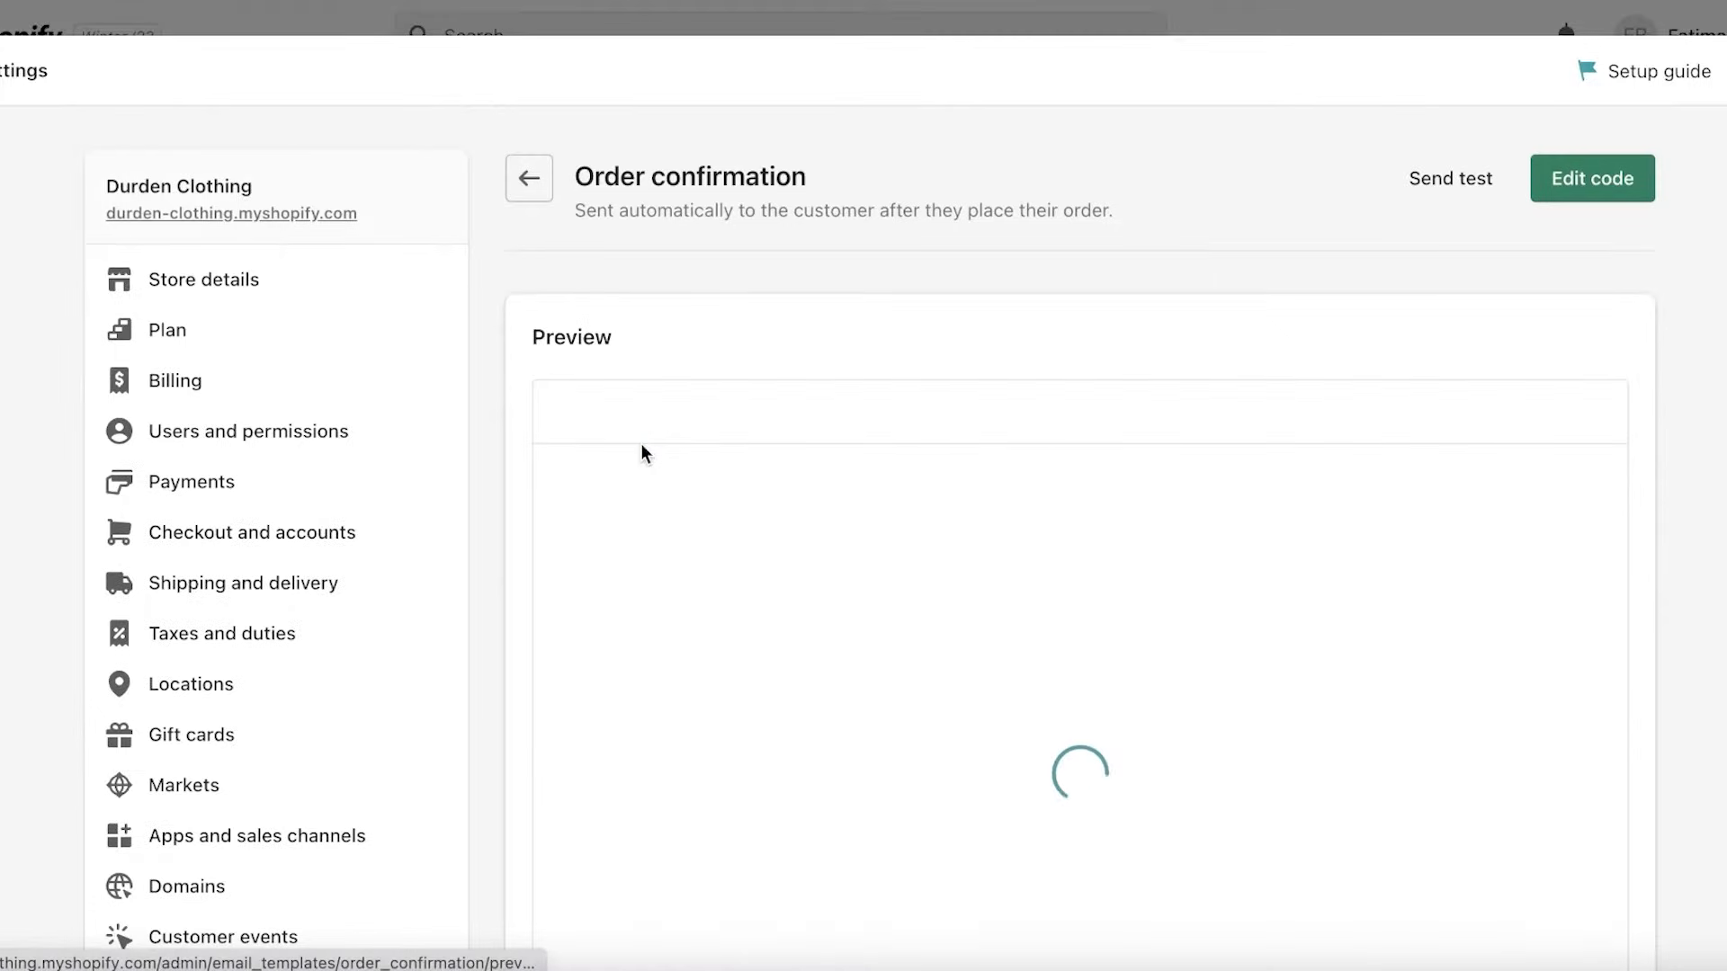
left_click(1604, 180)
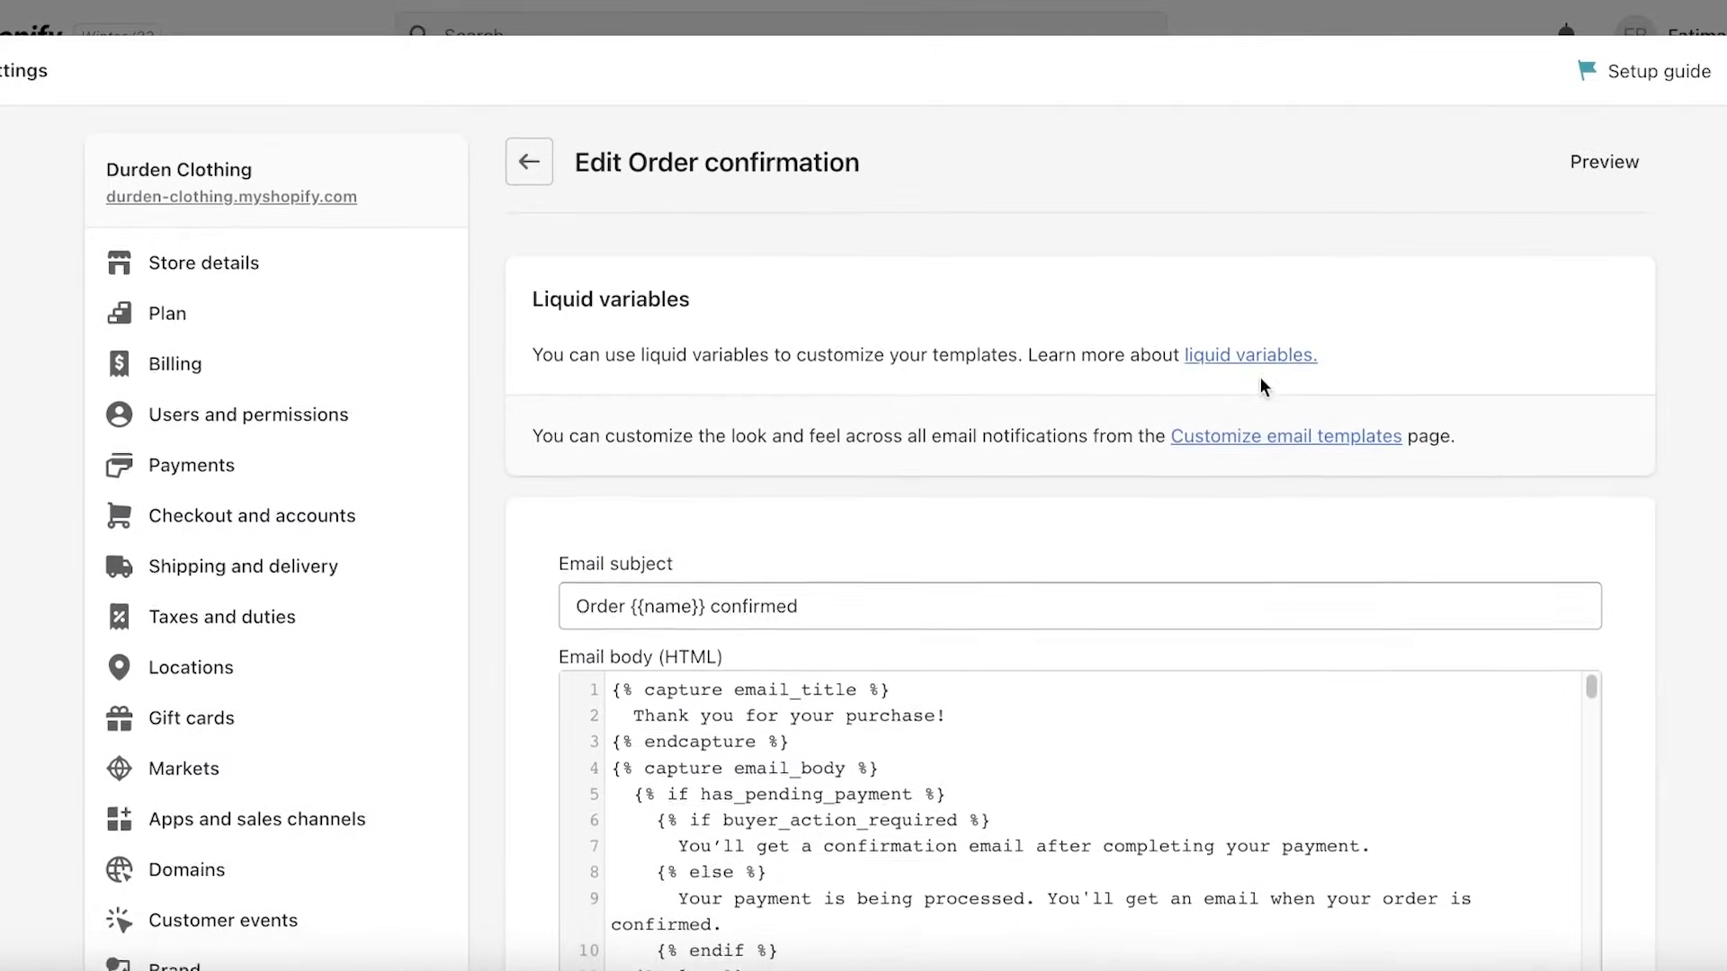
Examine the email subject and the opening part of the HTML body, including the payment, pickup, local delivery and shipping messages
scroll(899, 395, "down", 2)
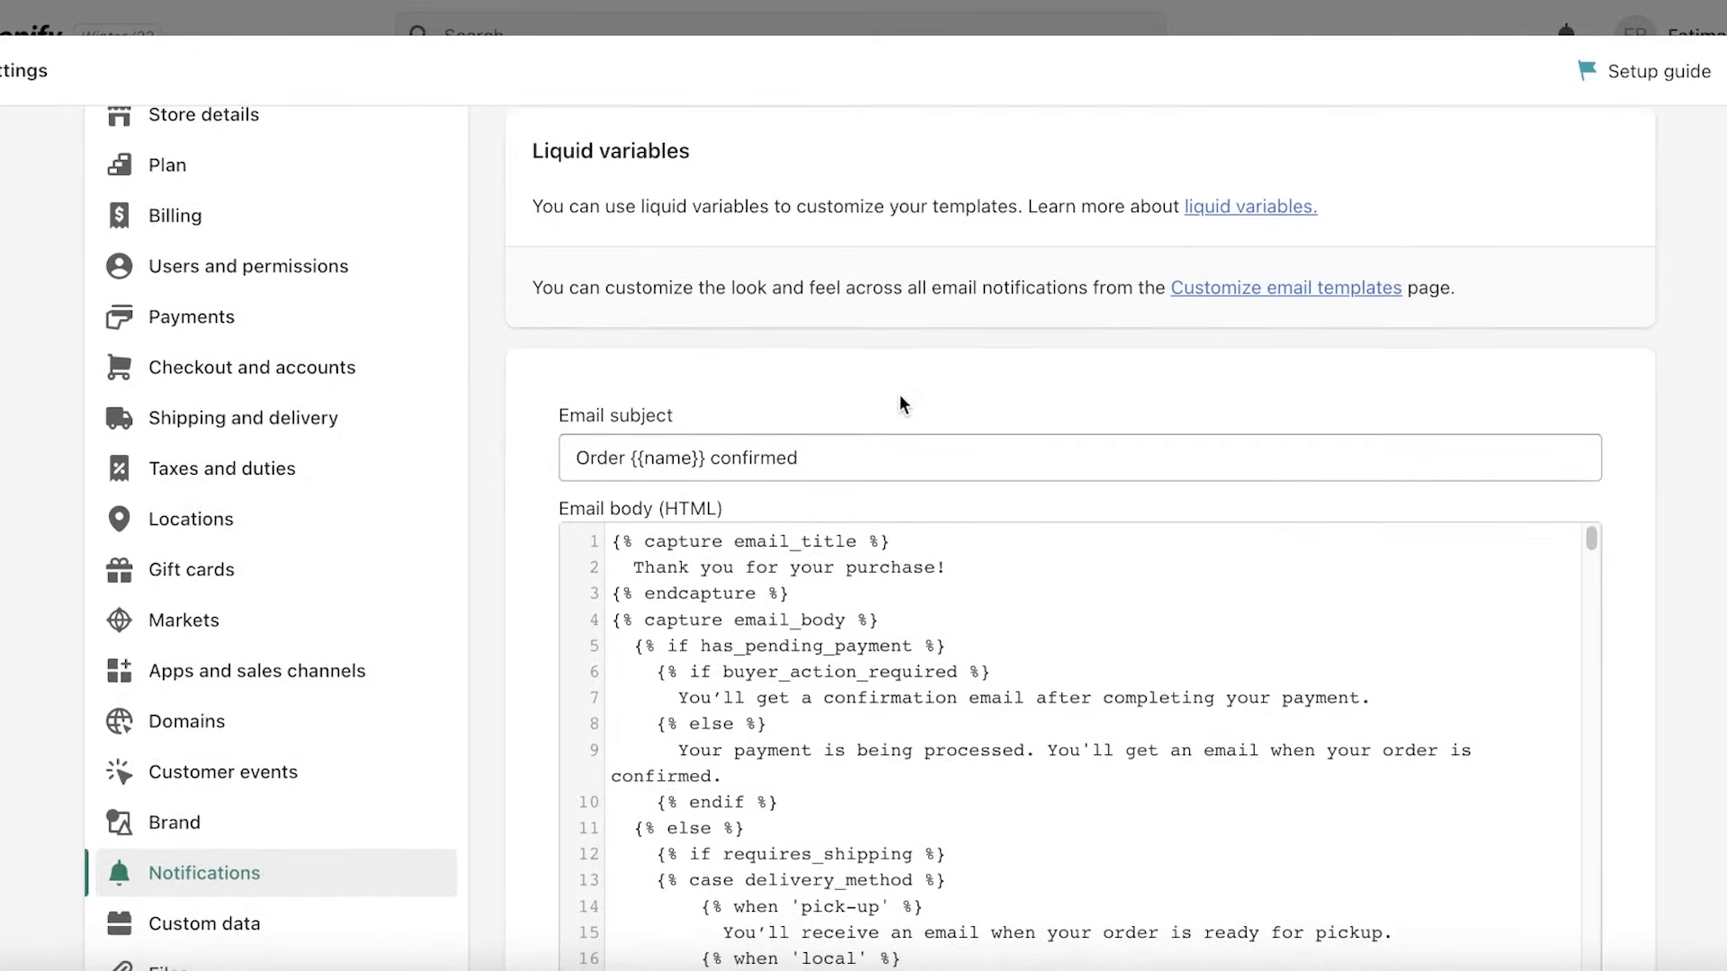
scroll(904, 405, "down", 3)
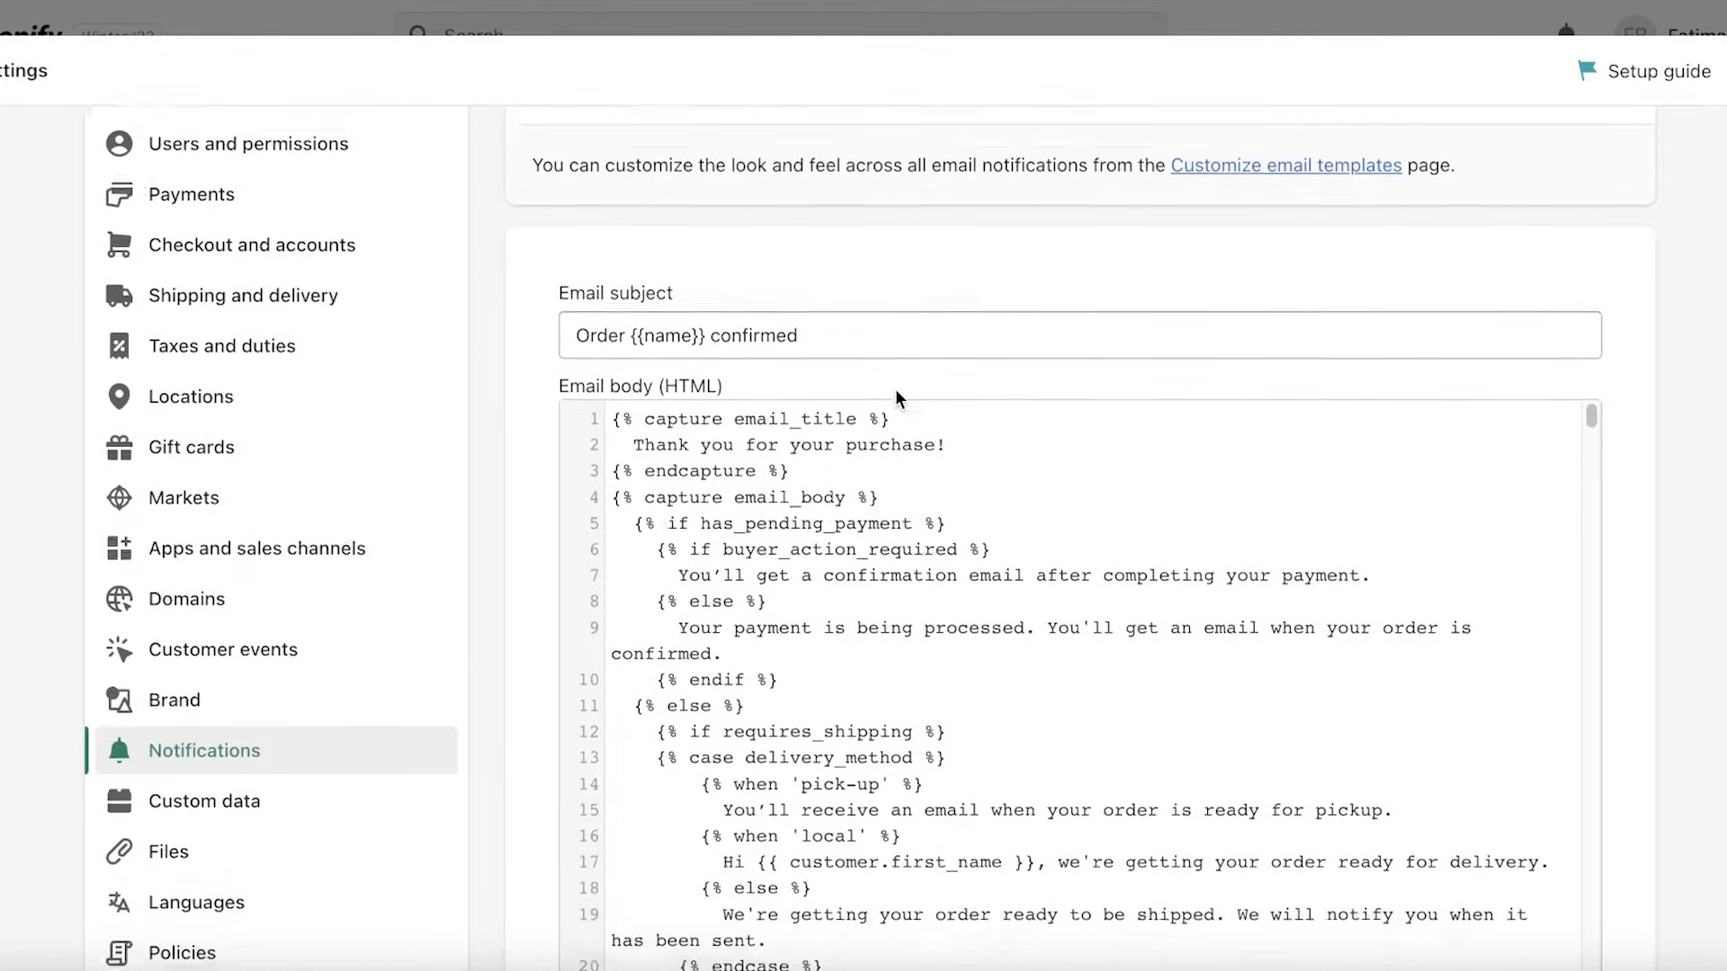
scroll(908, 454, "down", 1)
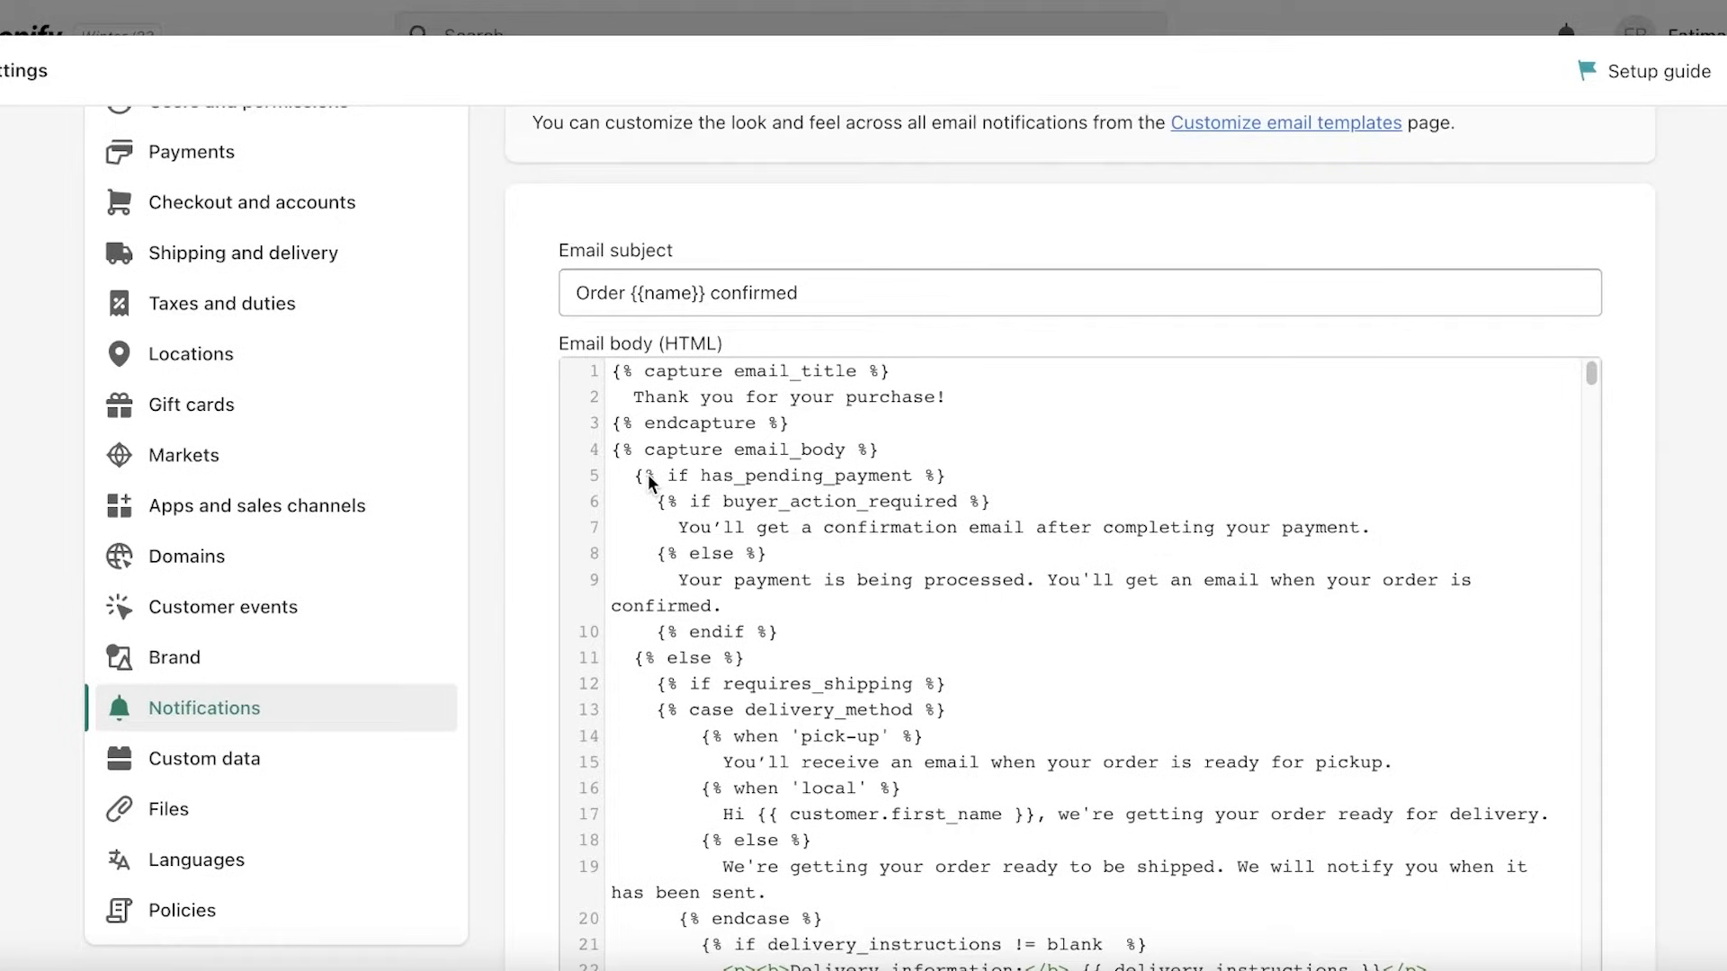
scroll(1159, 599, "down", 1)
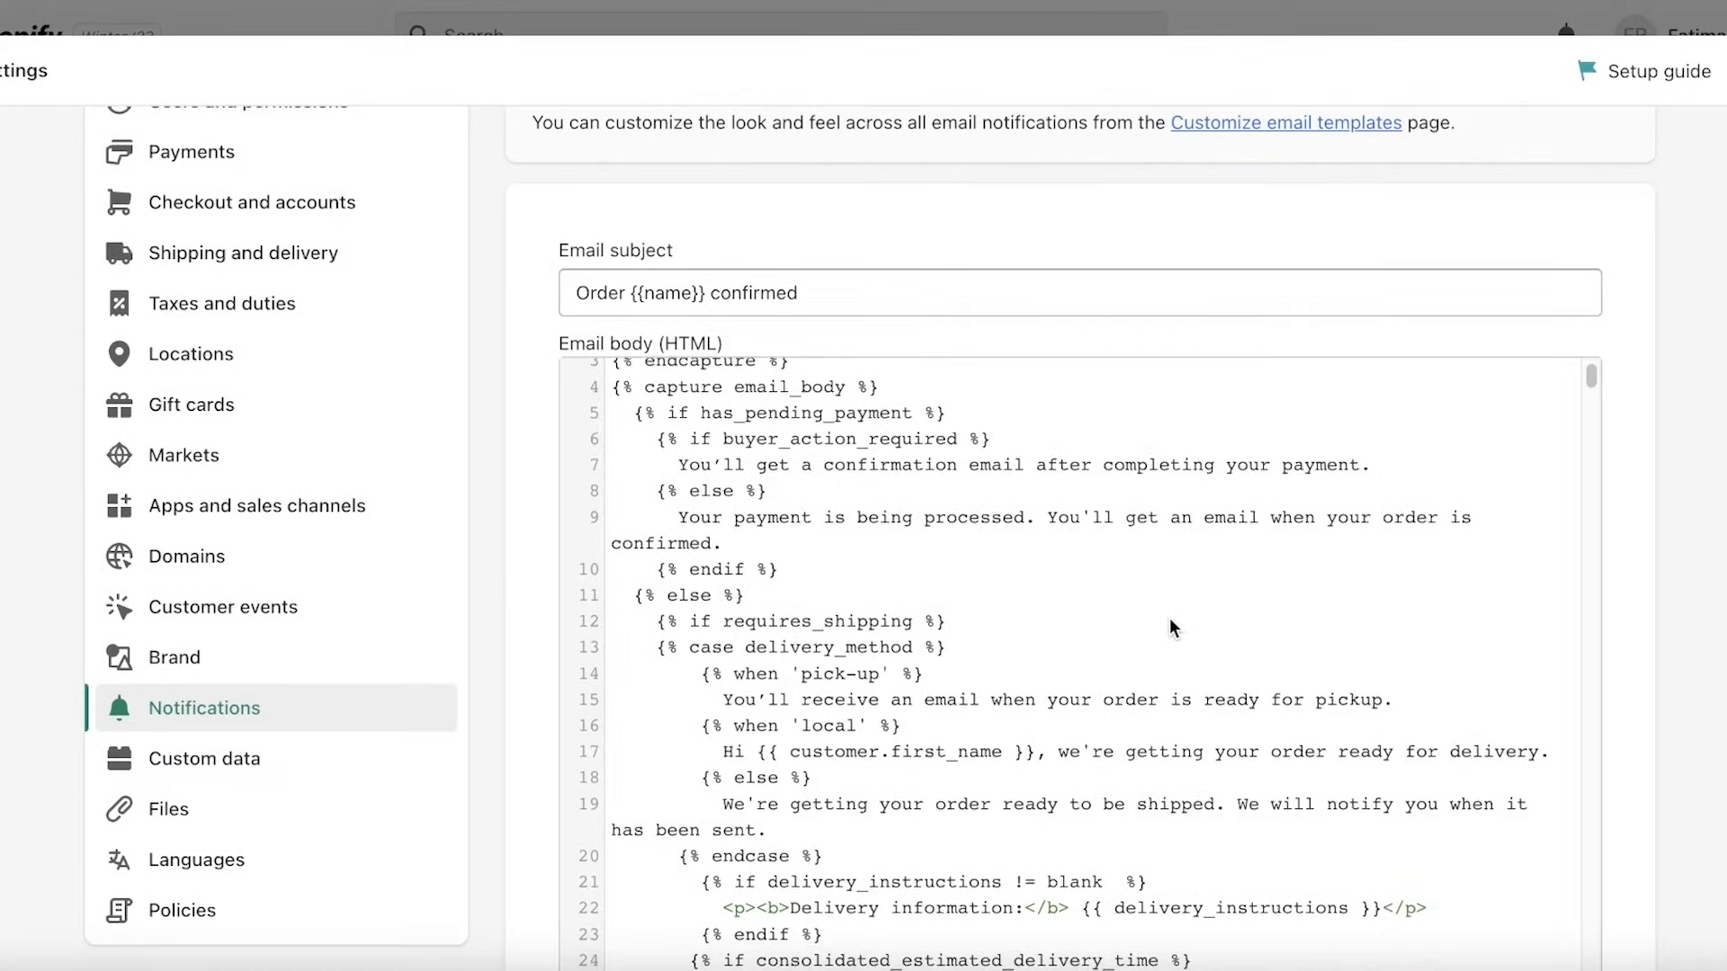
scroll(954, 502, "down", 3)
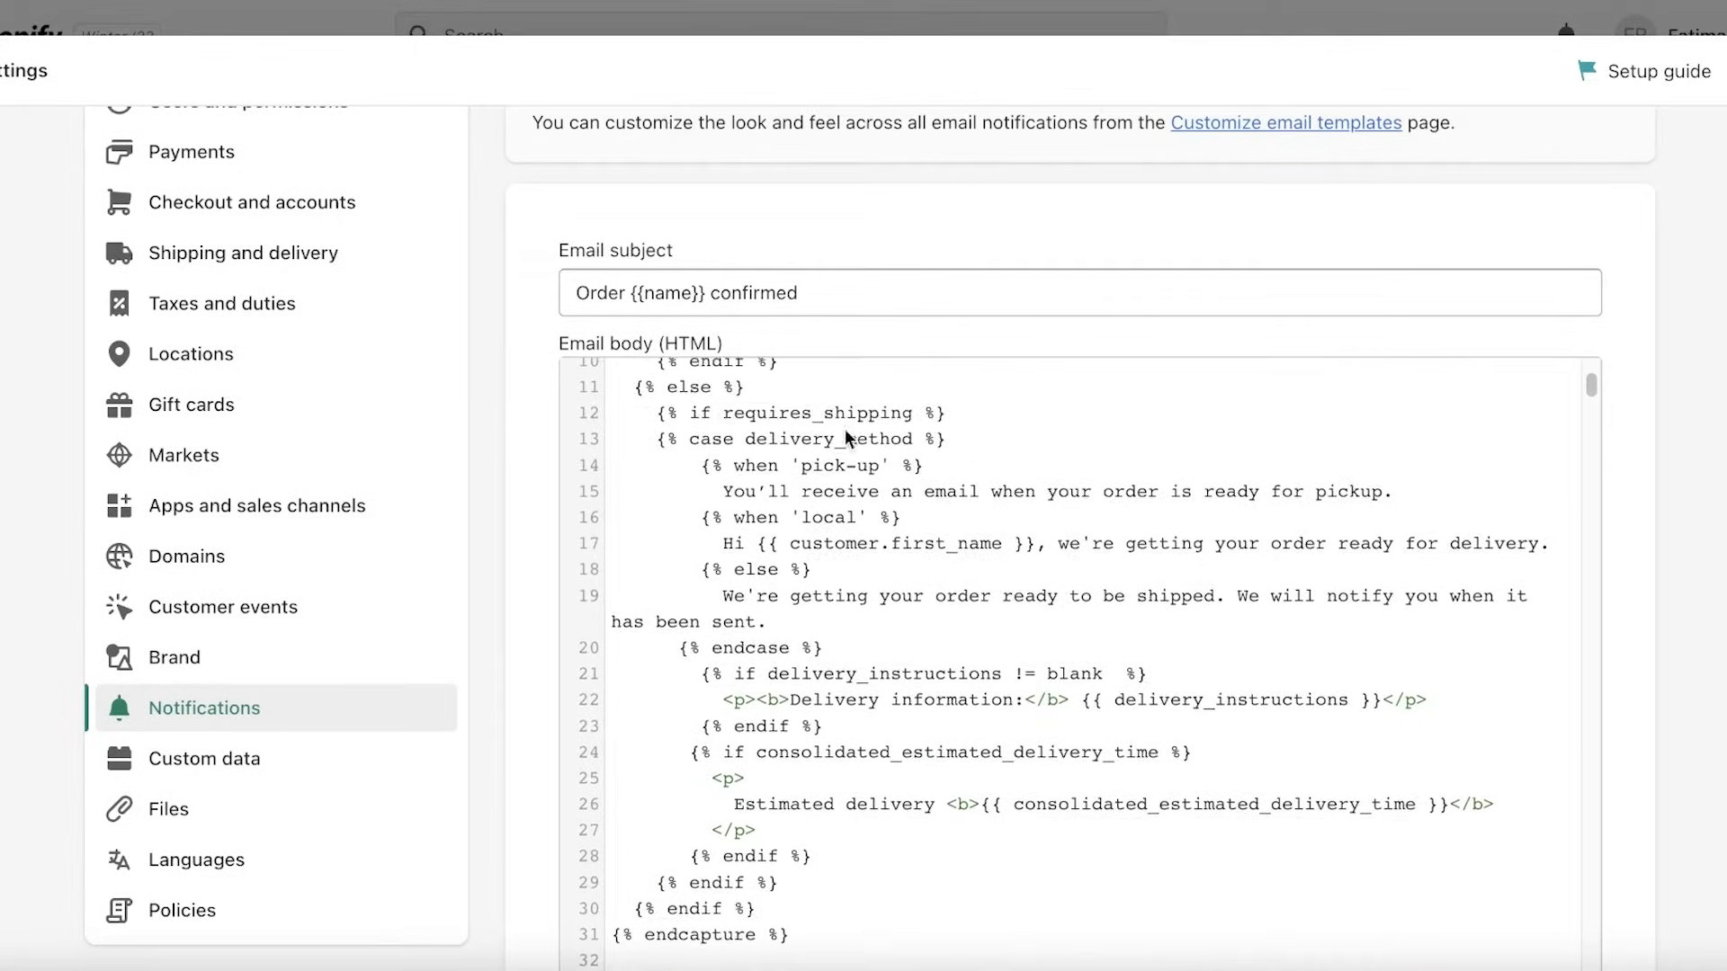
left_click_drag(714, 493, 1368, 493)
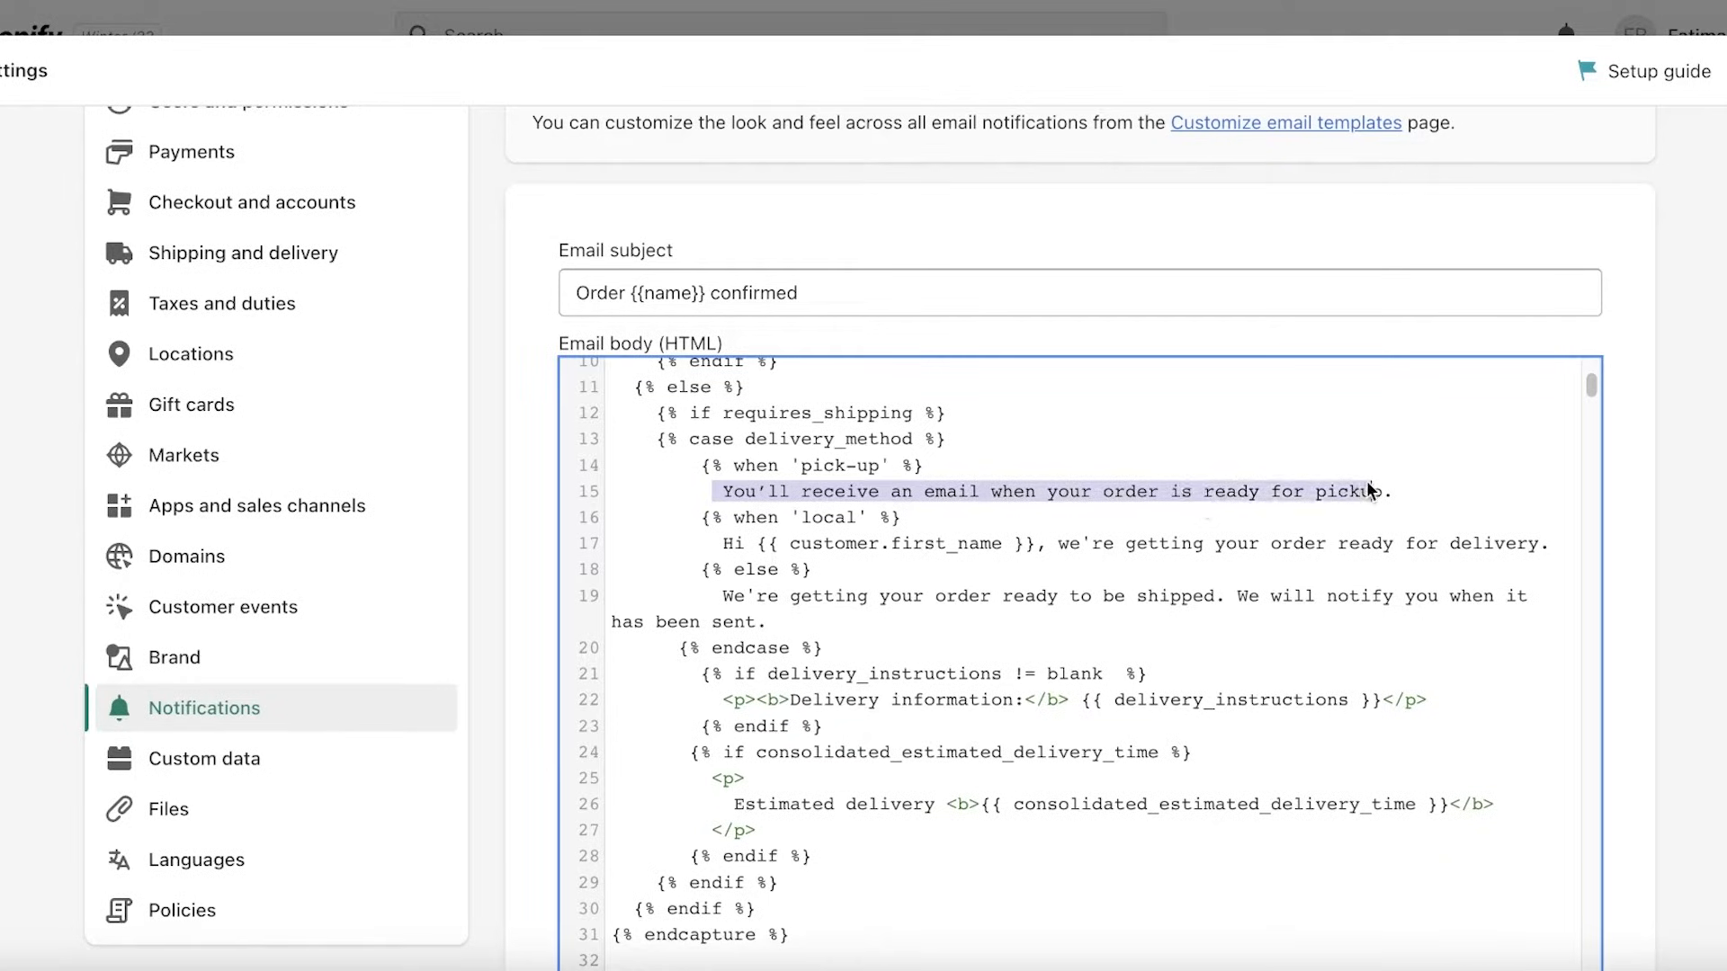
left_click(1368, 494)
scroll(958, 509, "up", 4)
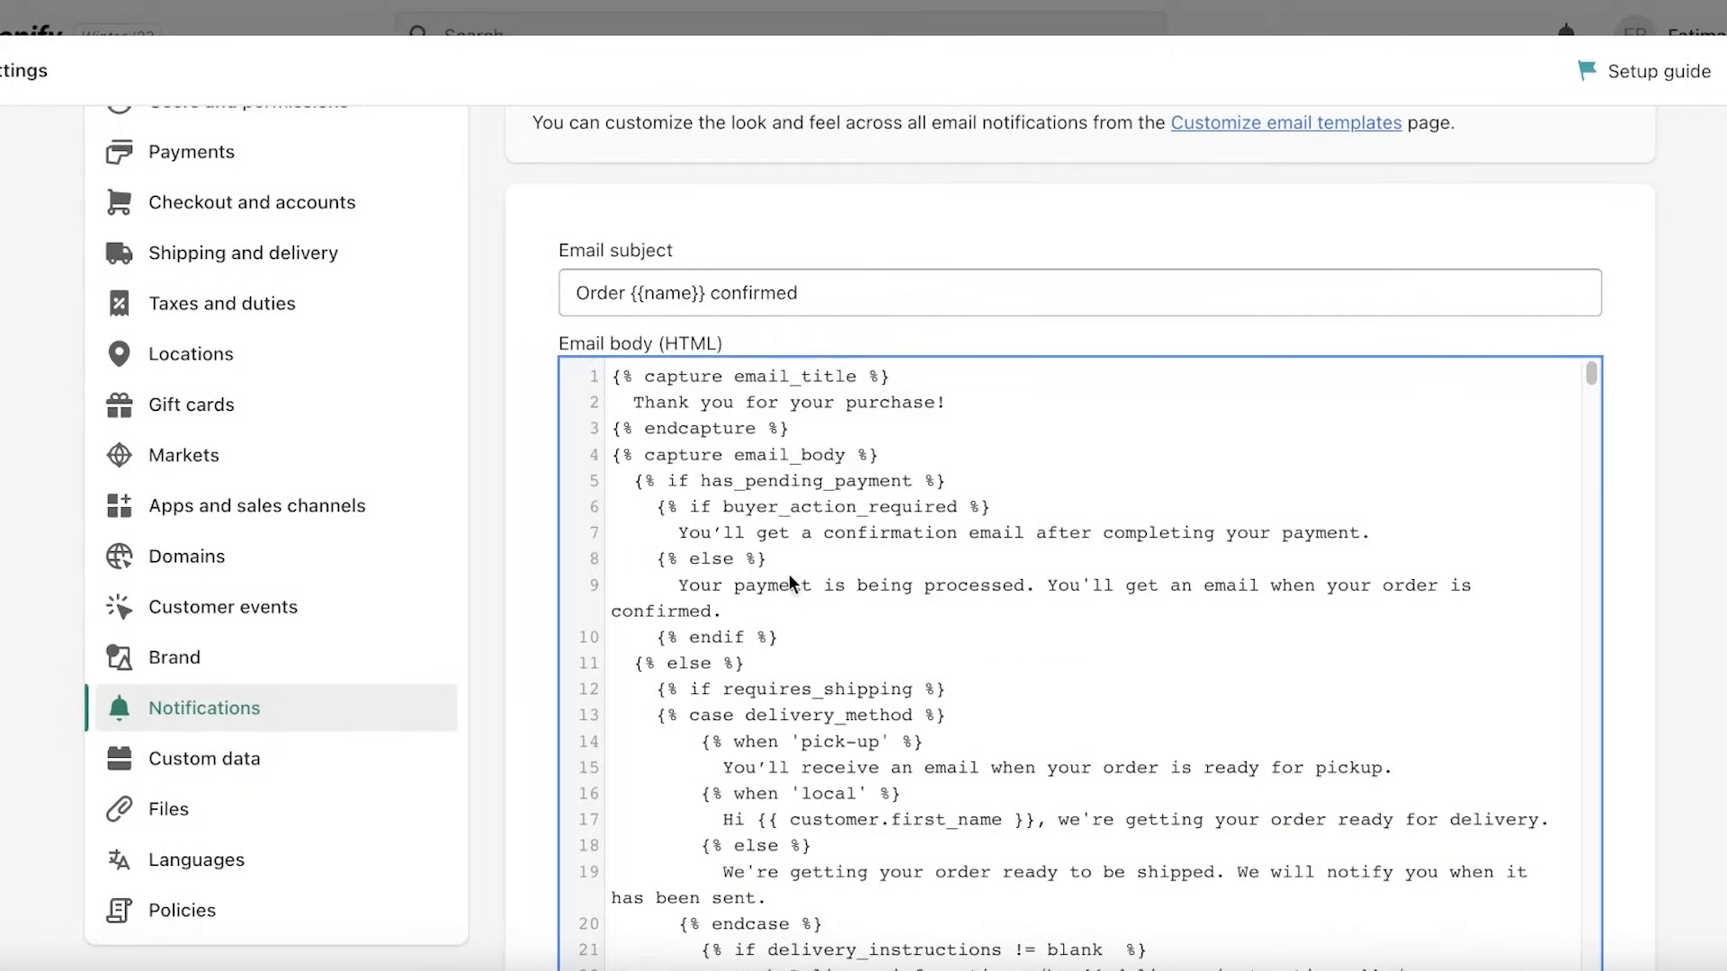
left_click_drag(683, 544, 1357, 543)
scroll(1025, 447, "down", 10)
scroll(961, 537, "up", 3)
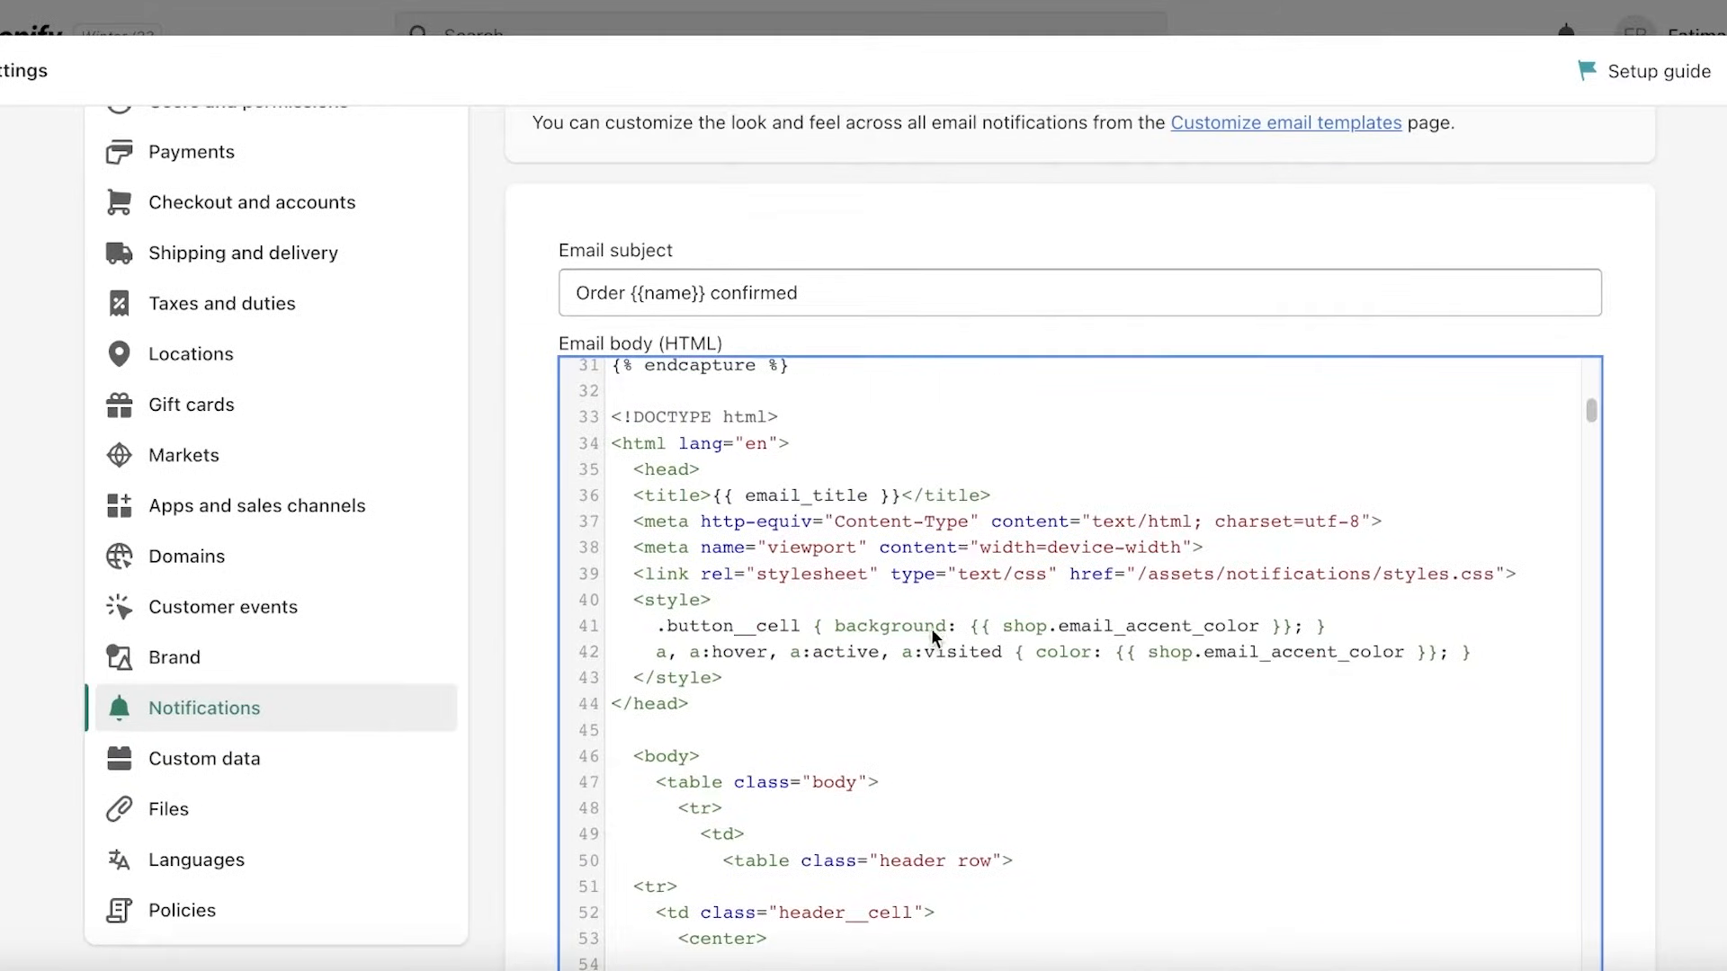
scroll(1025, 603, "up", 3)
scroll(1120, 589, "up", 1)
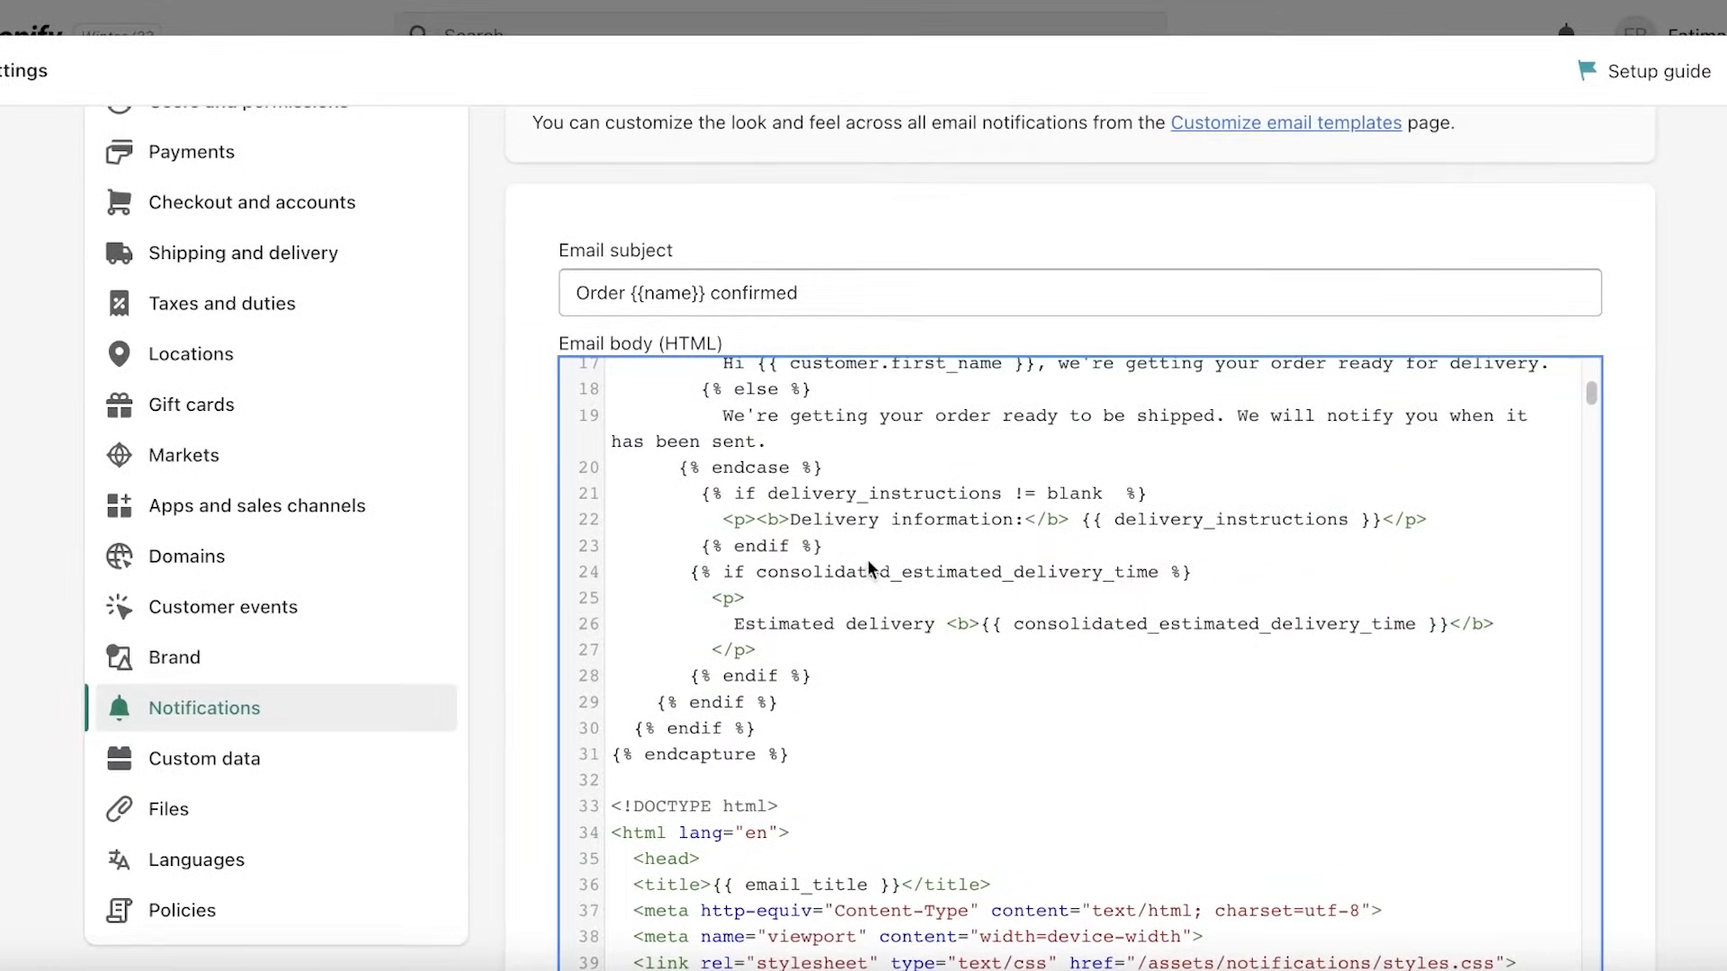
Replace line 19's shipping message with "We are preparing your order for shipment with loads of love and care. We will let you know when it is shipped!"
scroll(867, 559, "up", 2)
left_click(717, 539)
left_click_drag(720, 544, 786, 565)
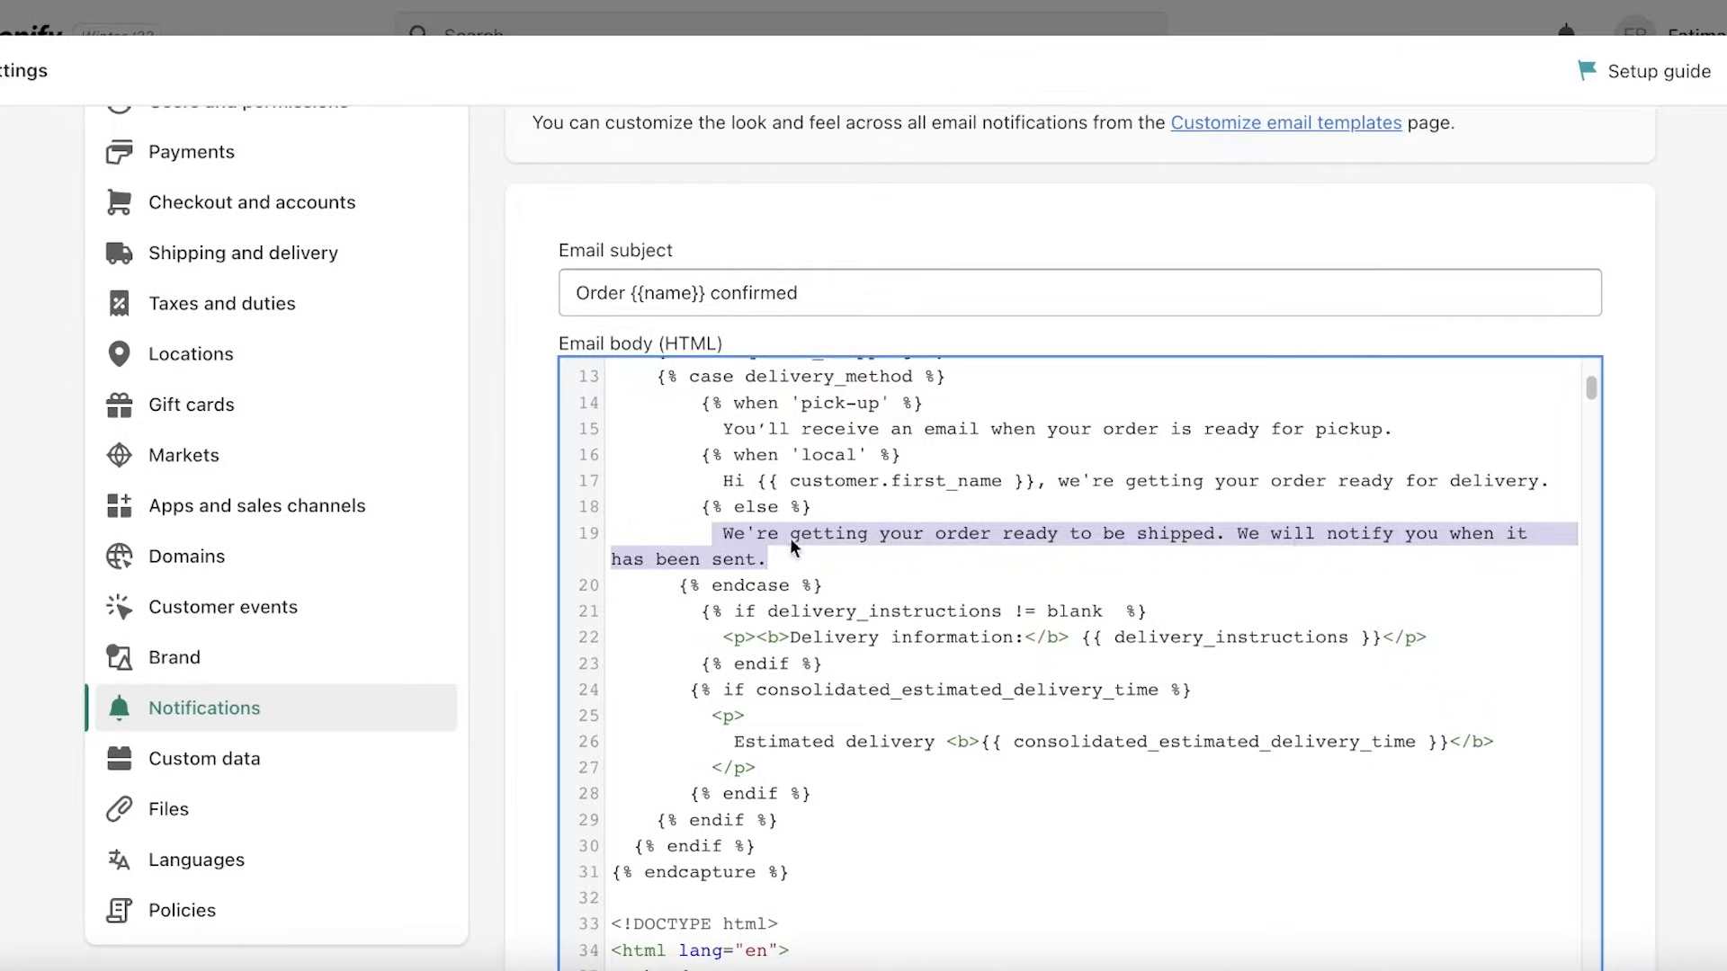
left_click_drag(758, 561, 724, 532)
left_click(781, 567)
type("We are preparing your order for shipment with loads of love and care. We will let you know when it is shipped!")
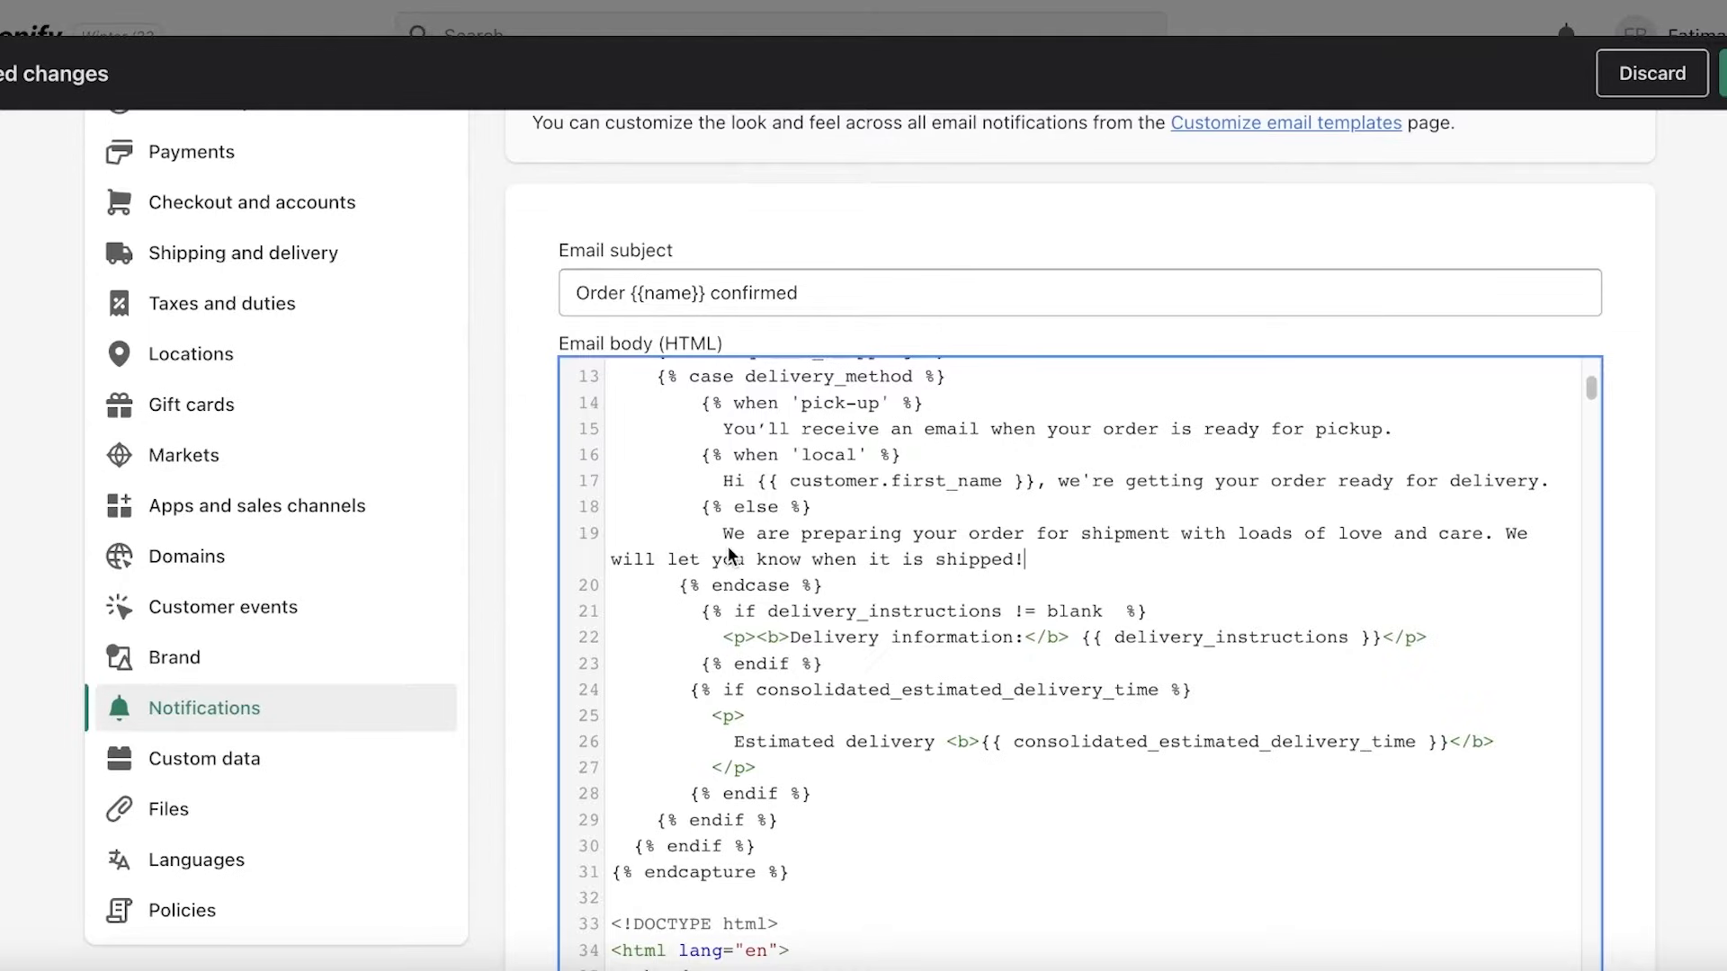
left_click_drag(701, 534, 1033, 565)
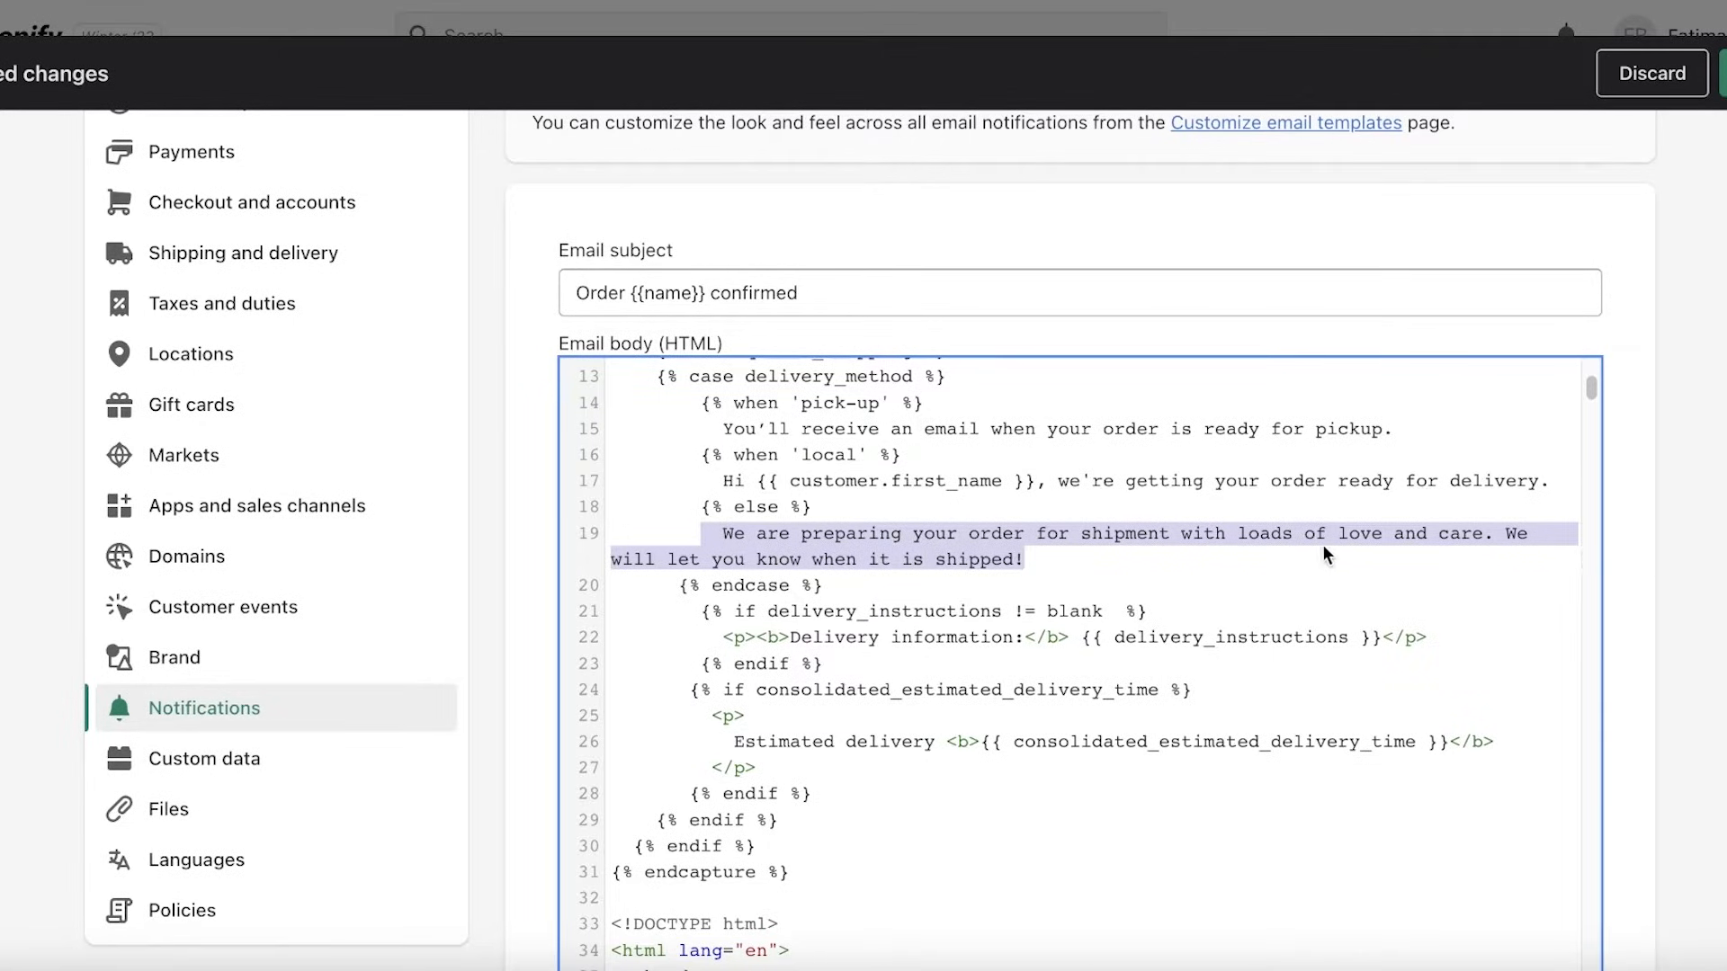
scroll(1304, 544, "down", 1)
left_click(1275, 539)
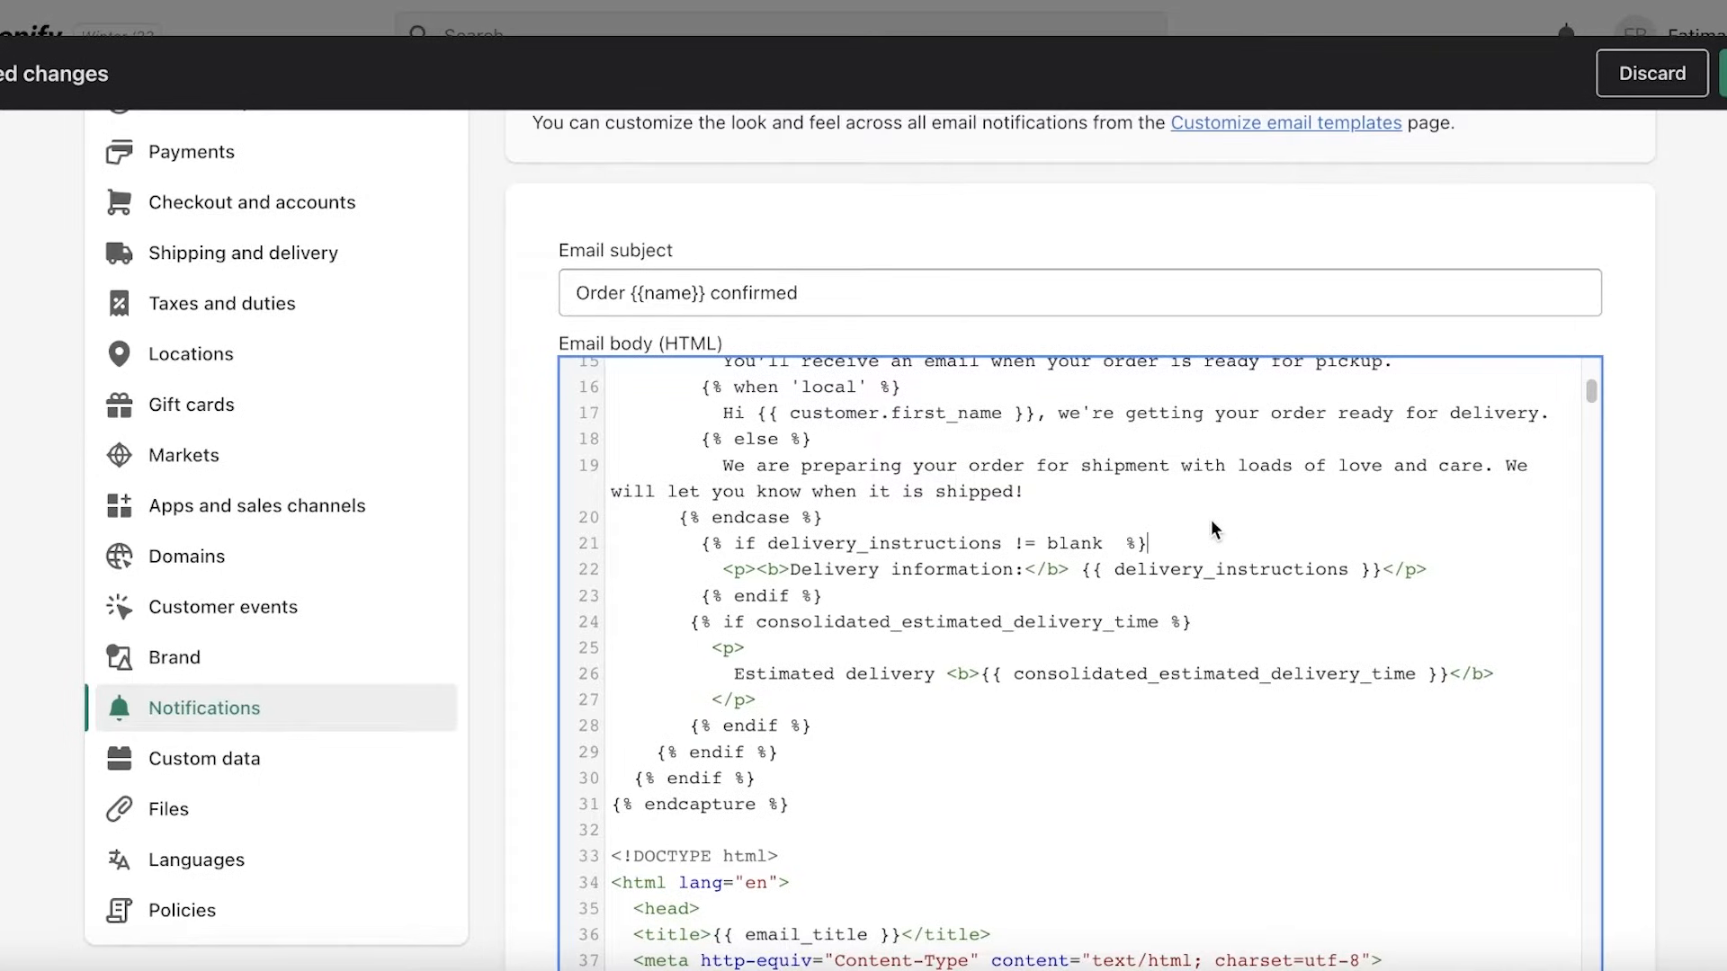
Examine the rest of the email body code for other customizable text, from the order buttons and order summary to the closing contact line
scroll(1210, 521, "down", 3)
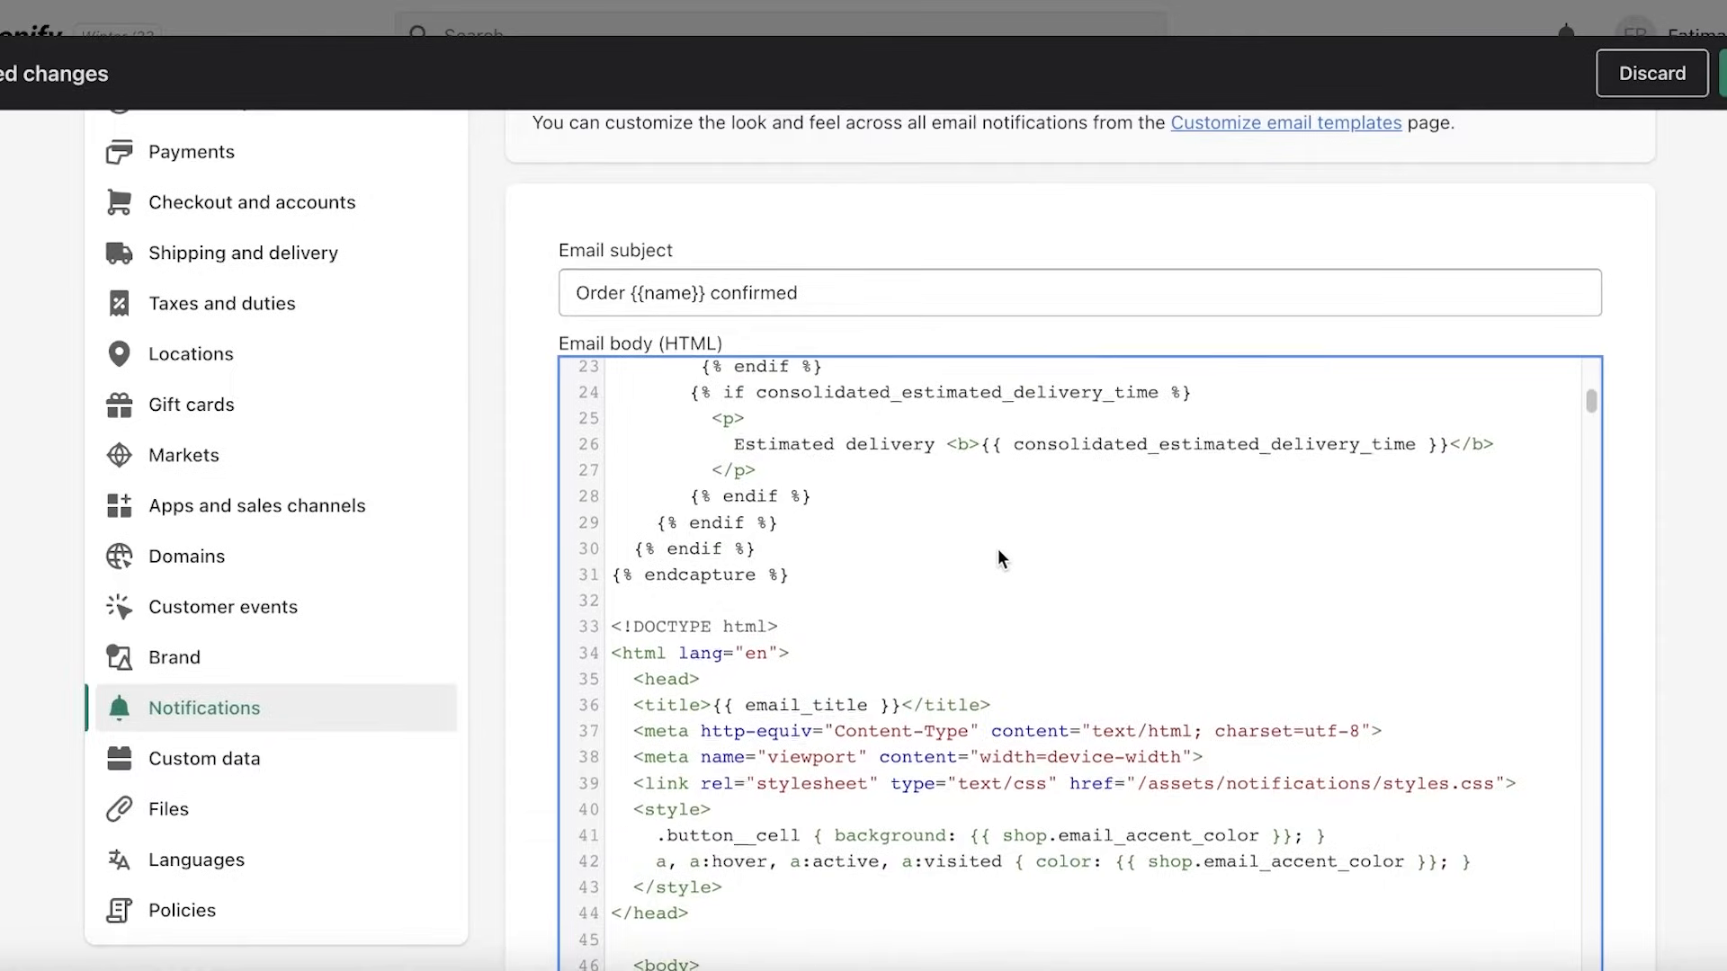
scroll(998, 551, "down", 20)
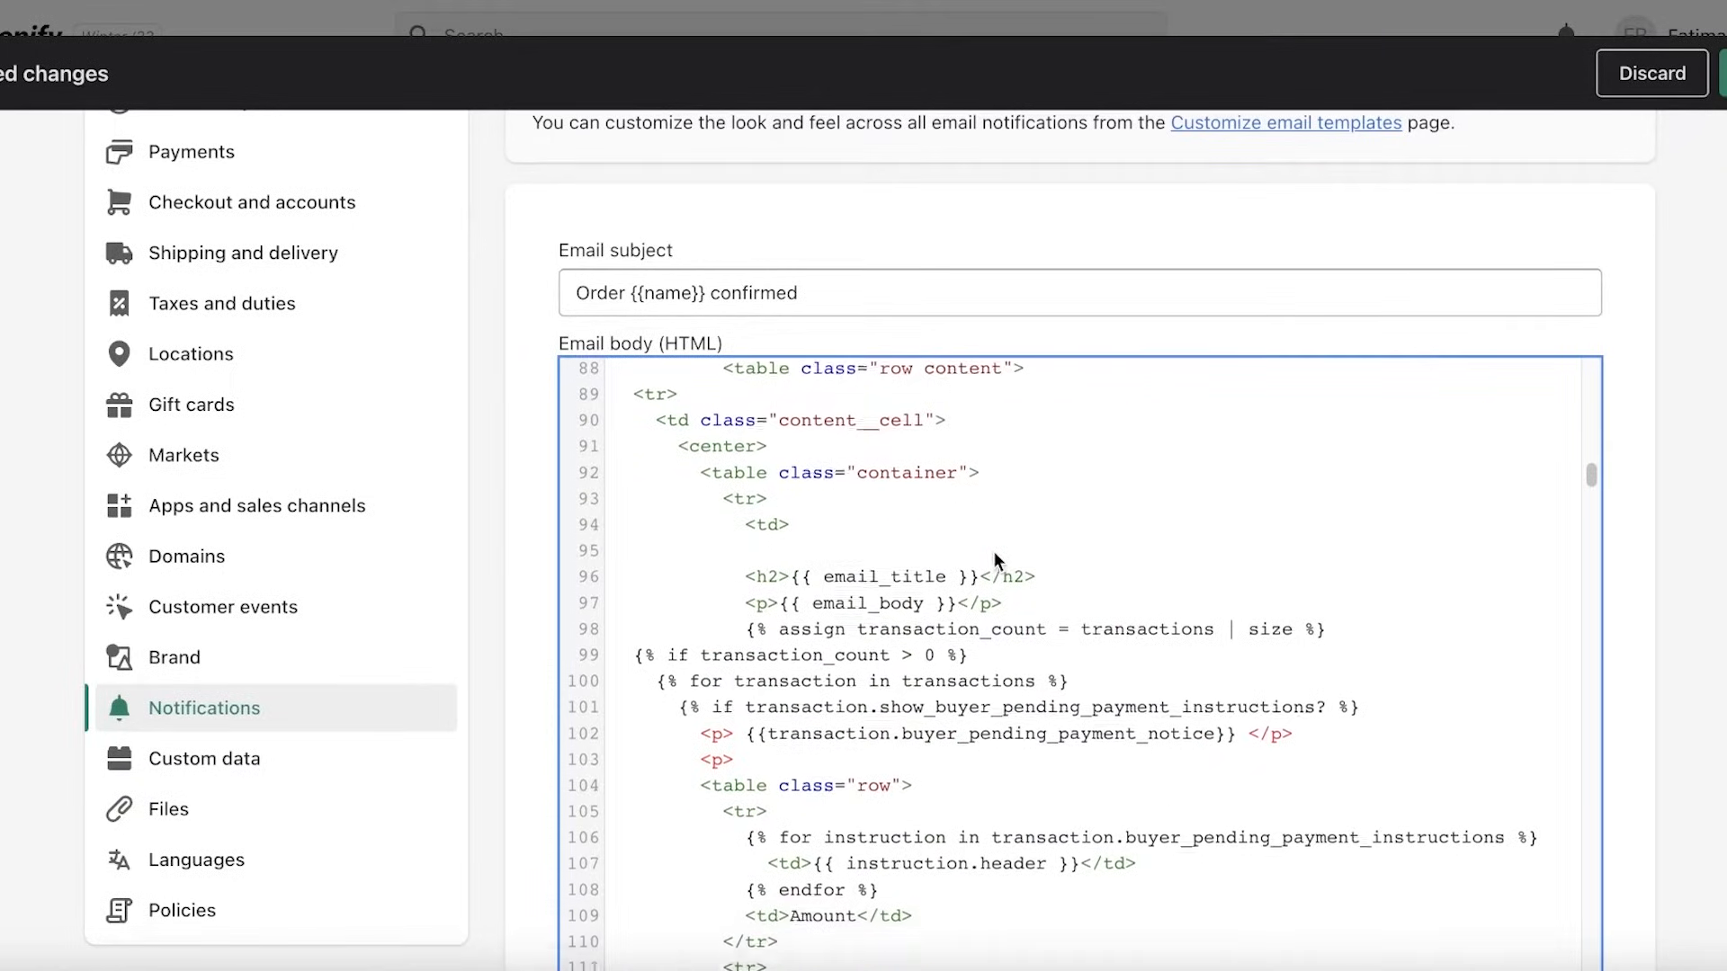
scroll(994, 552, "down", 6)
scroll(1080, 589, "down", 15)
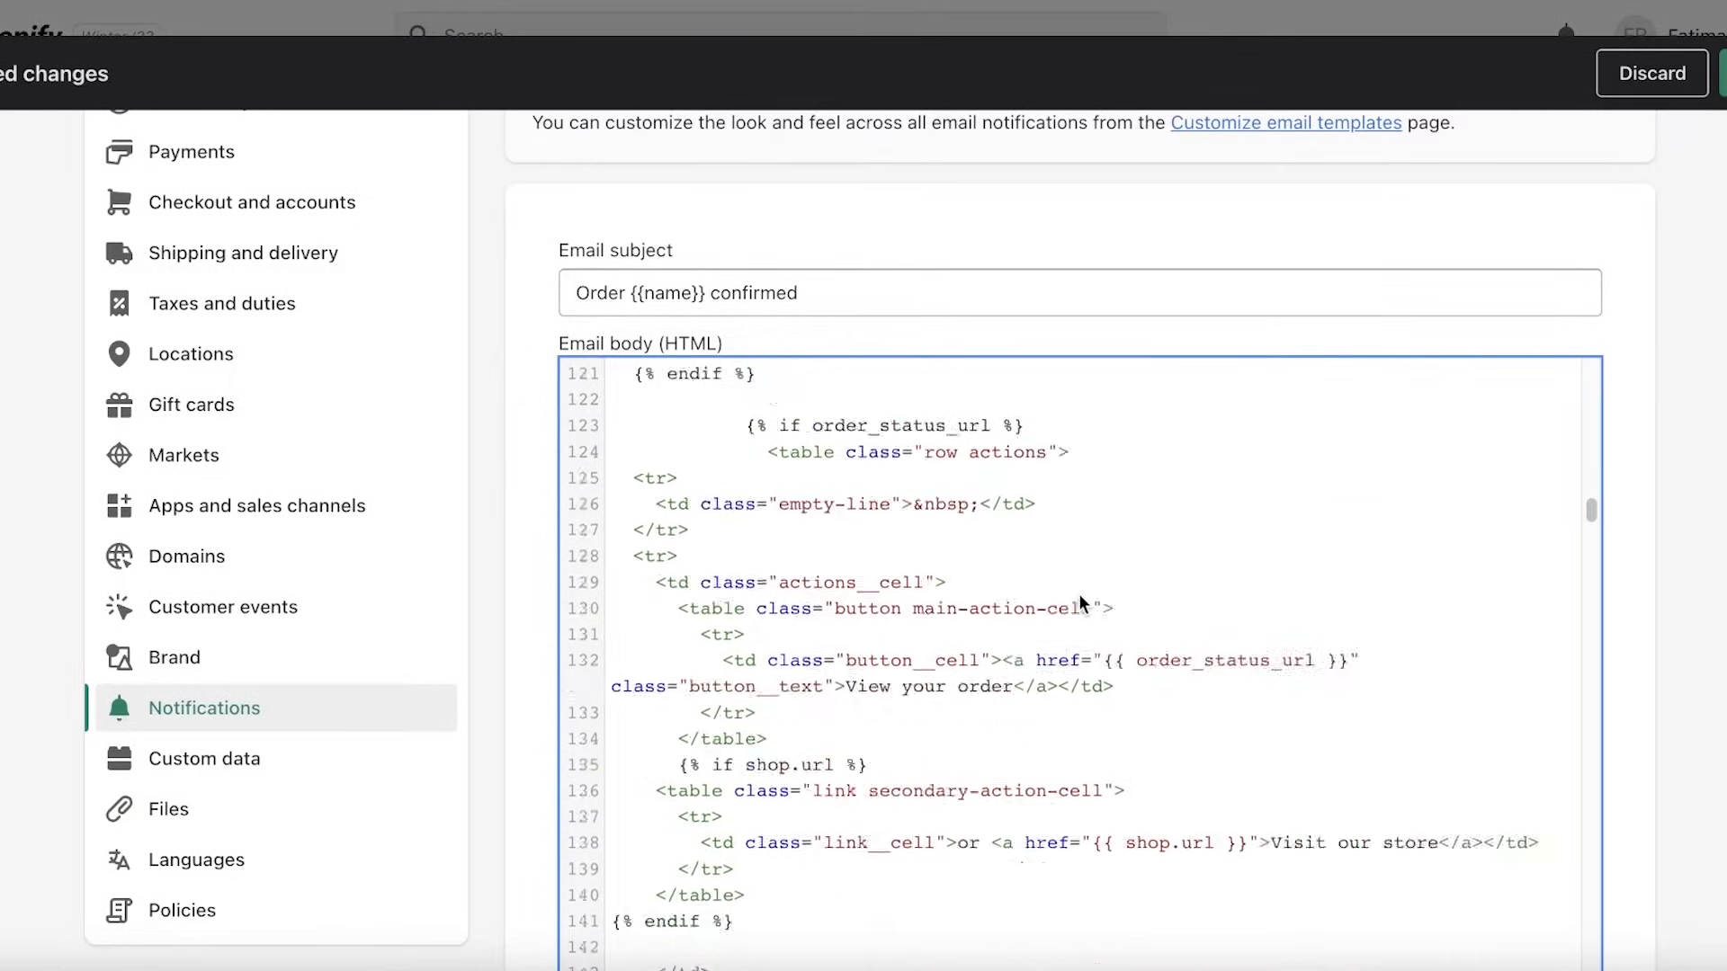
scroll(1011, 503, "down", 6)
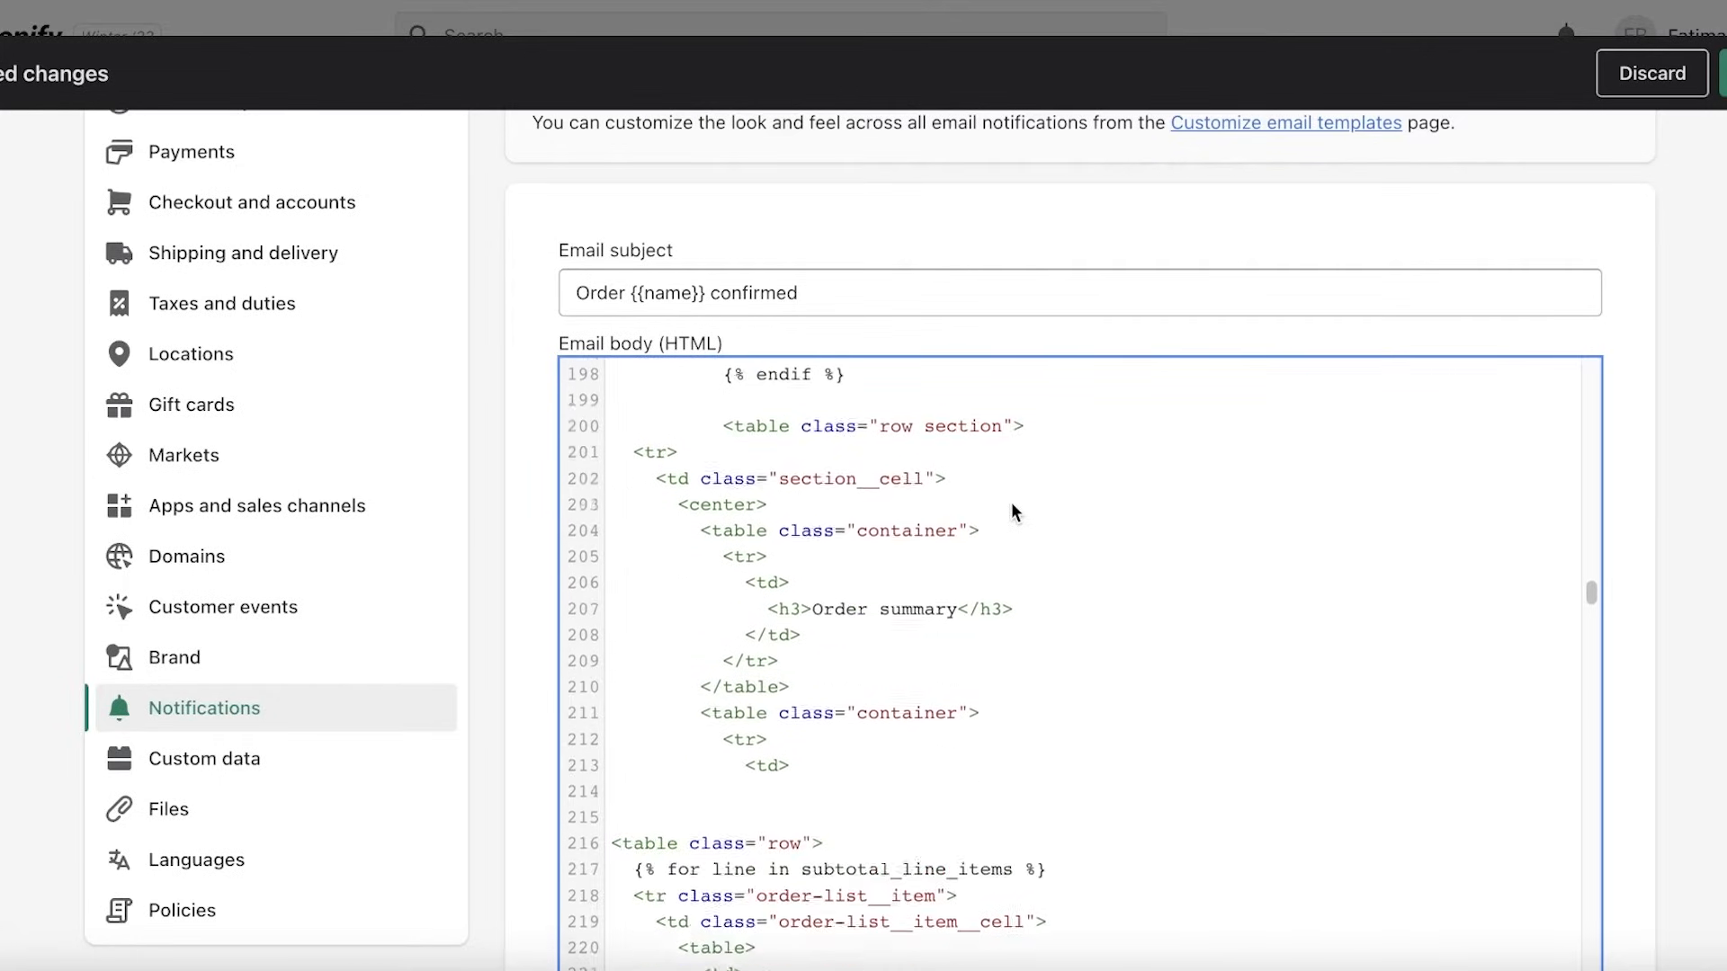
scroll(1114, 676, "down", 4)
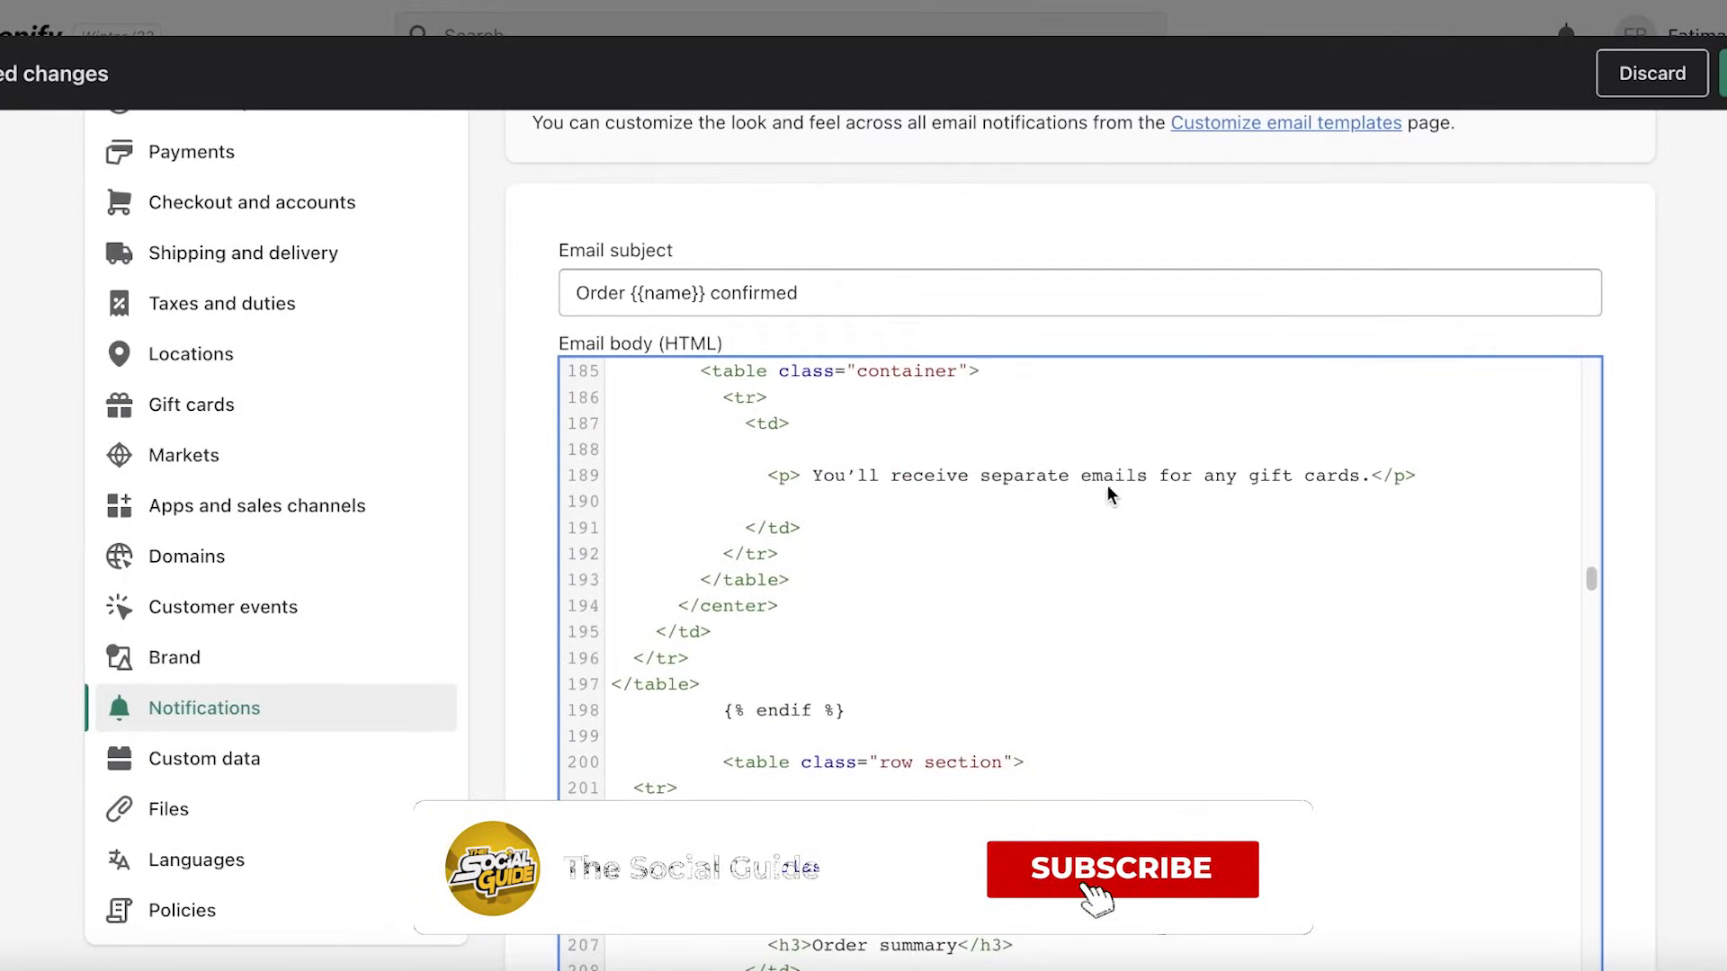
scroll(702, 493, "down", 12)
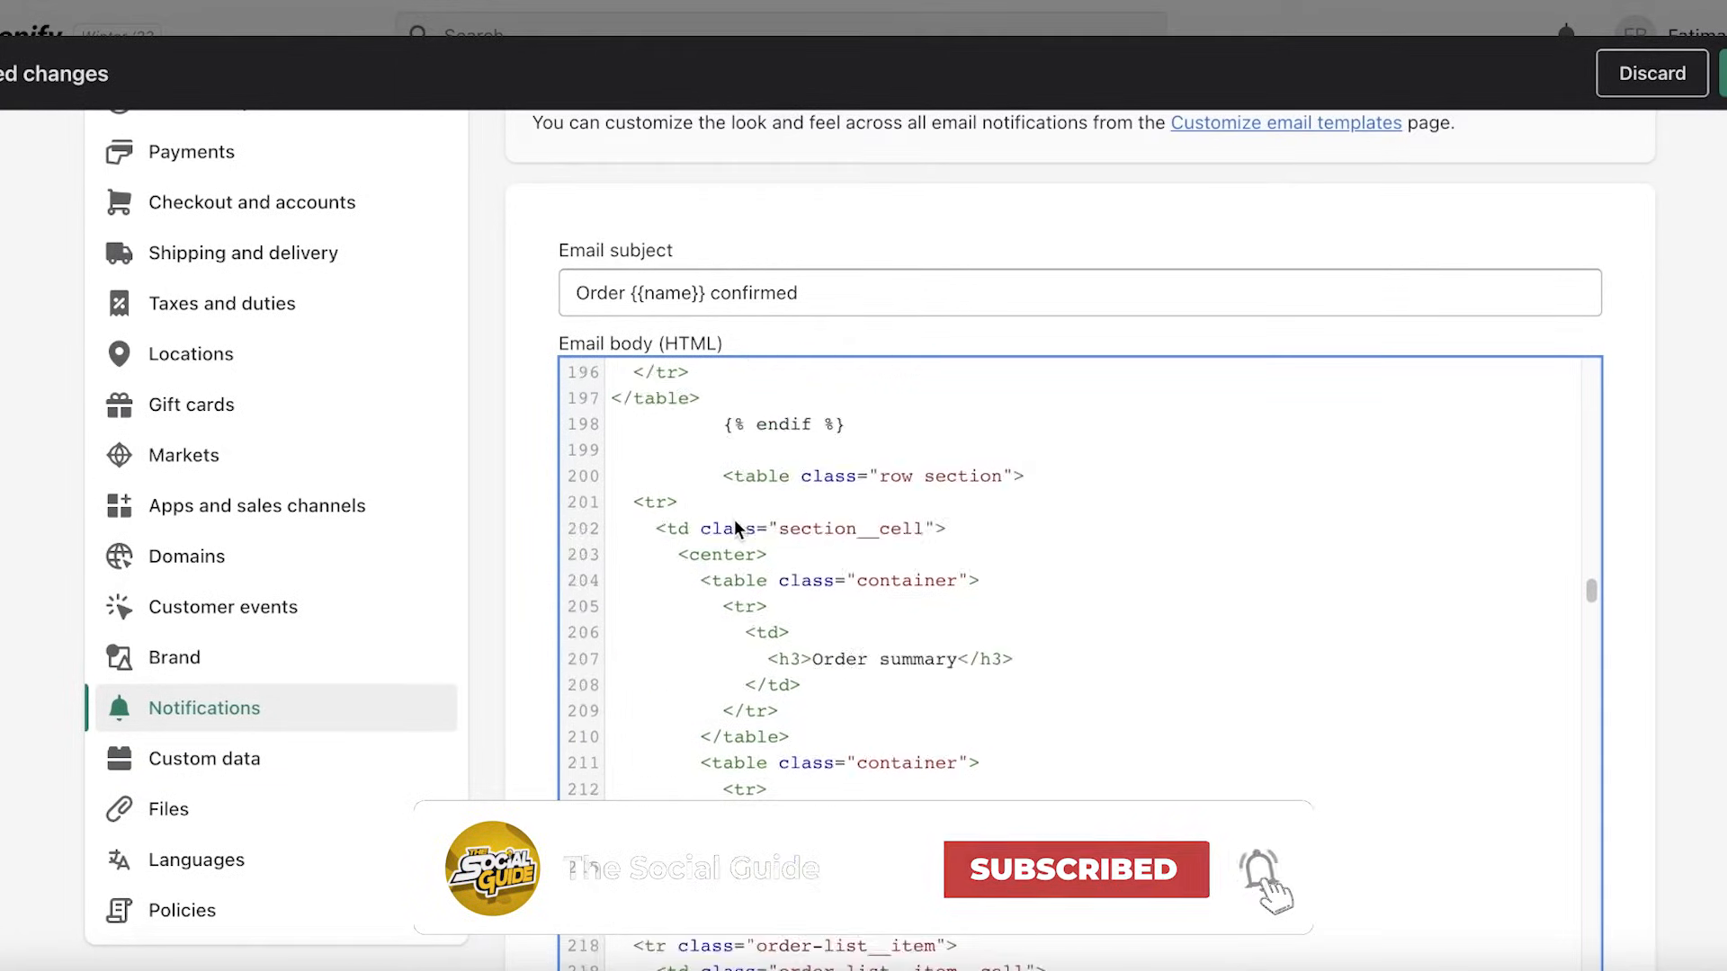
scroll(836, 639, "down", 20)
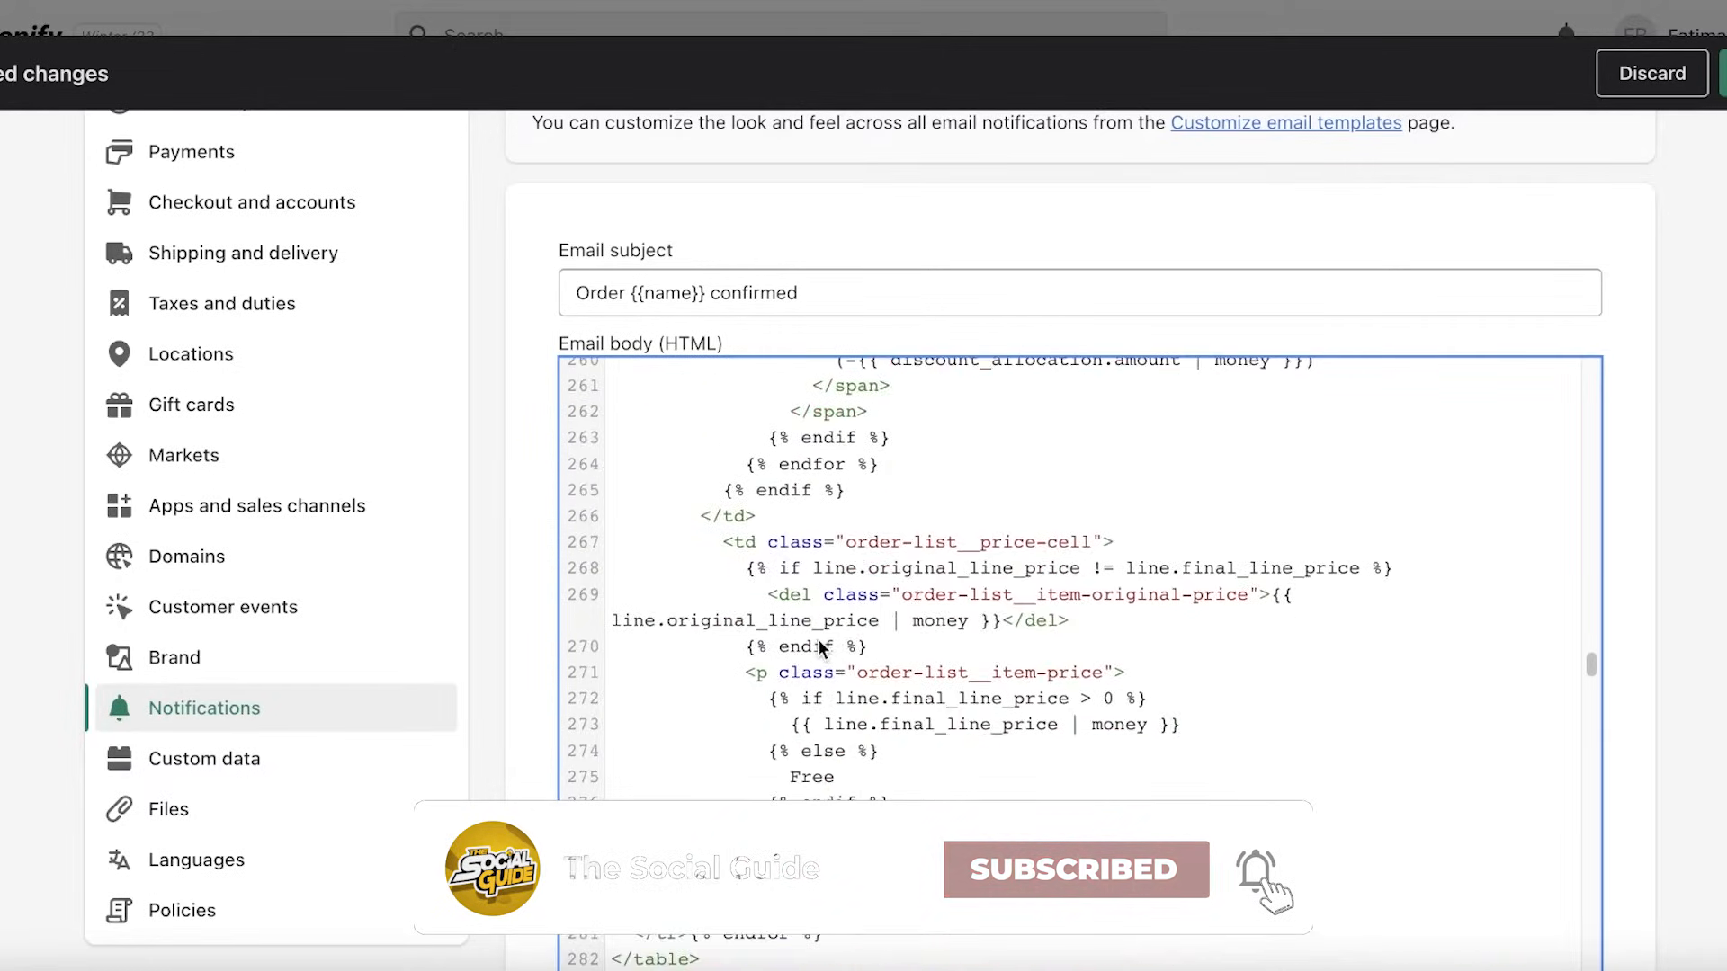
scroll(815, 644, "down", 20)
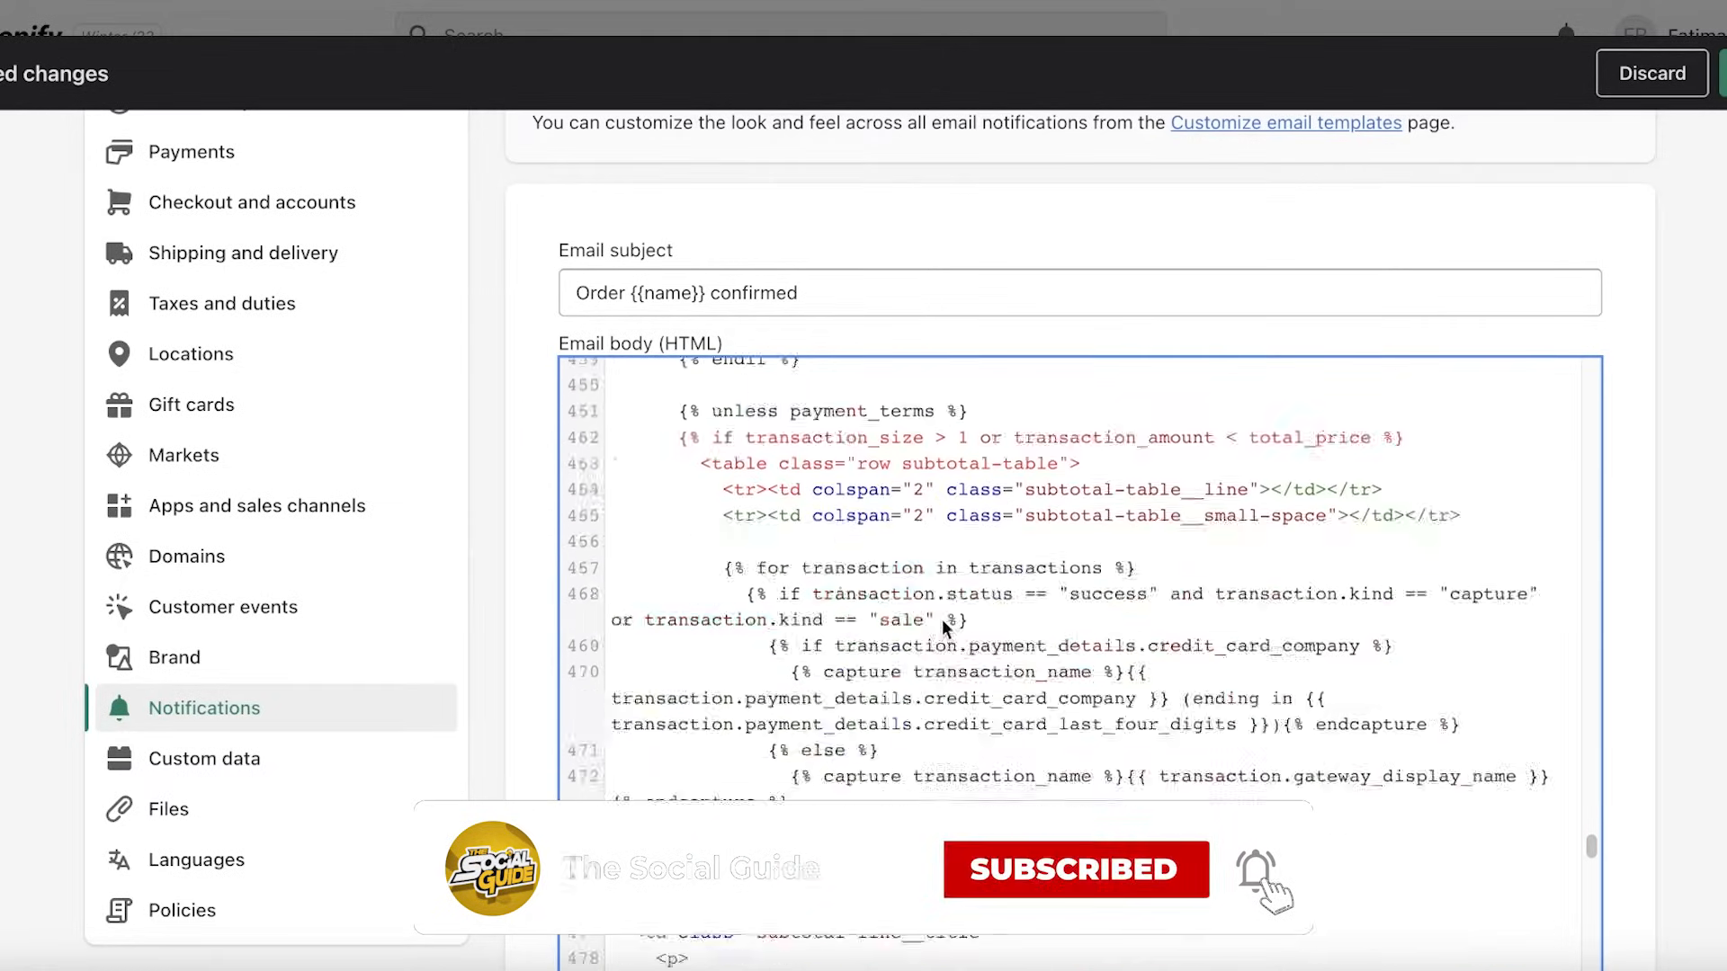
scroll(1002, 712, "down", 4)
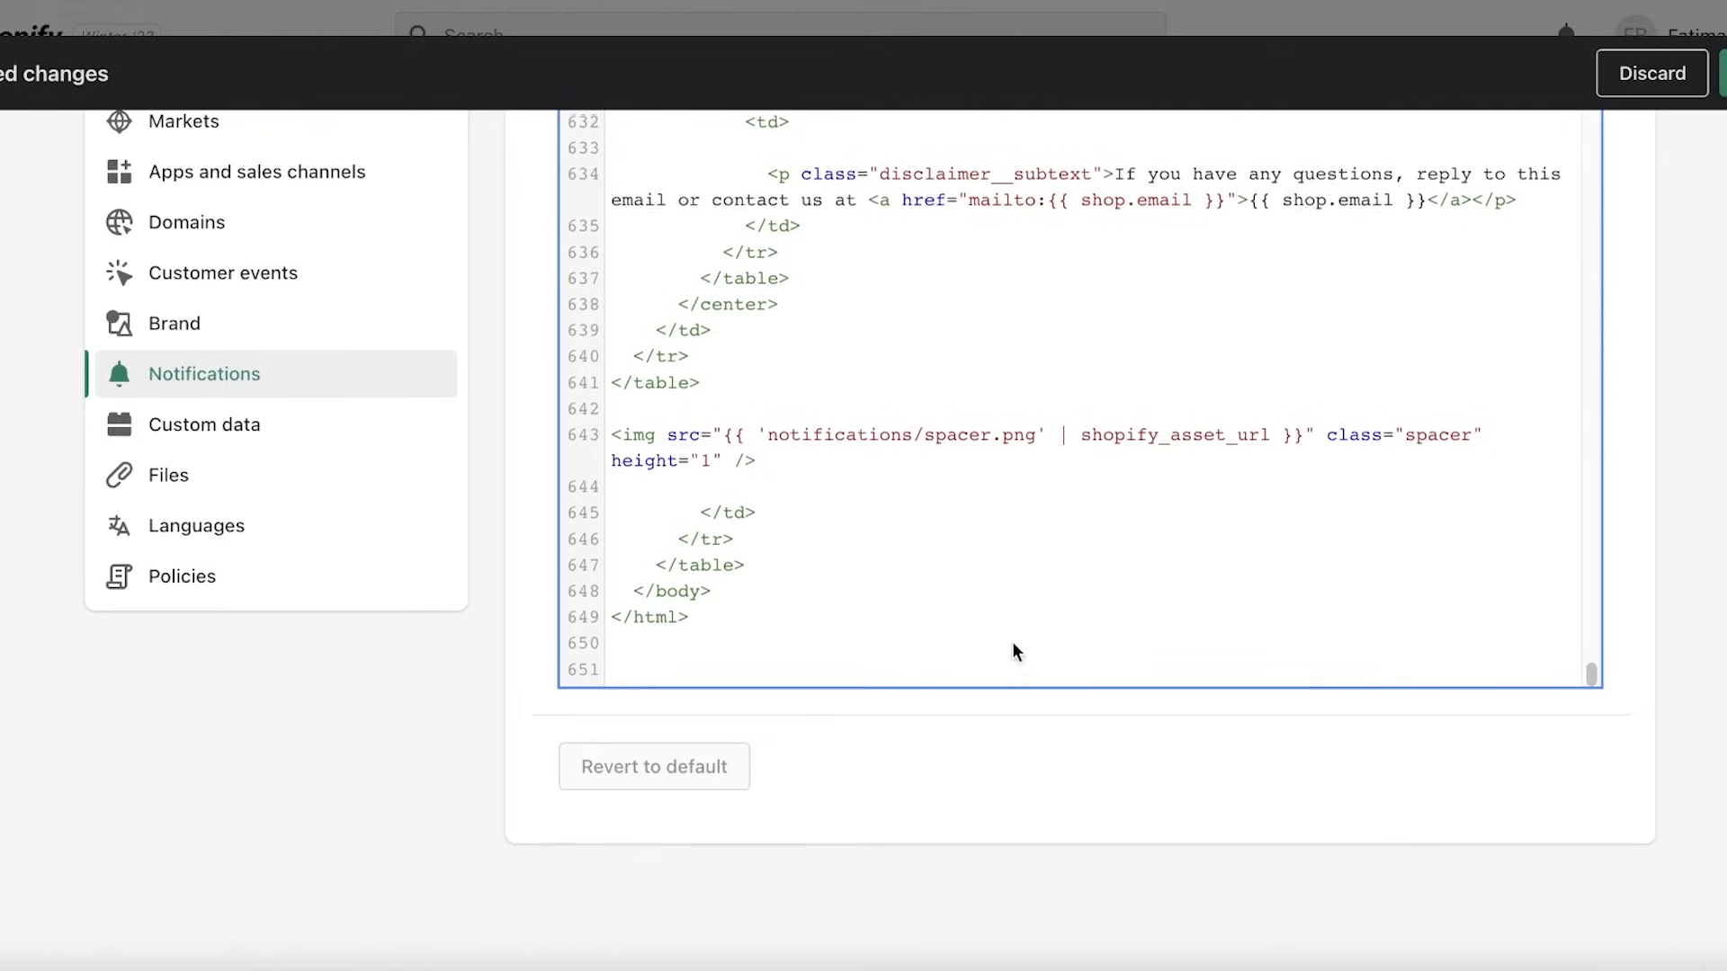
scroll(1013, 648, "up", 10)
scroll(1019, 664, "up", 3)
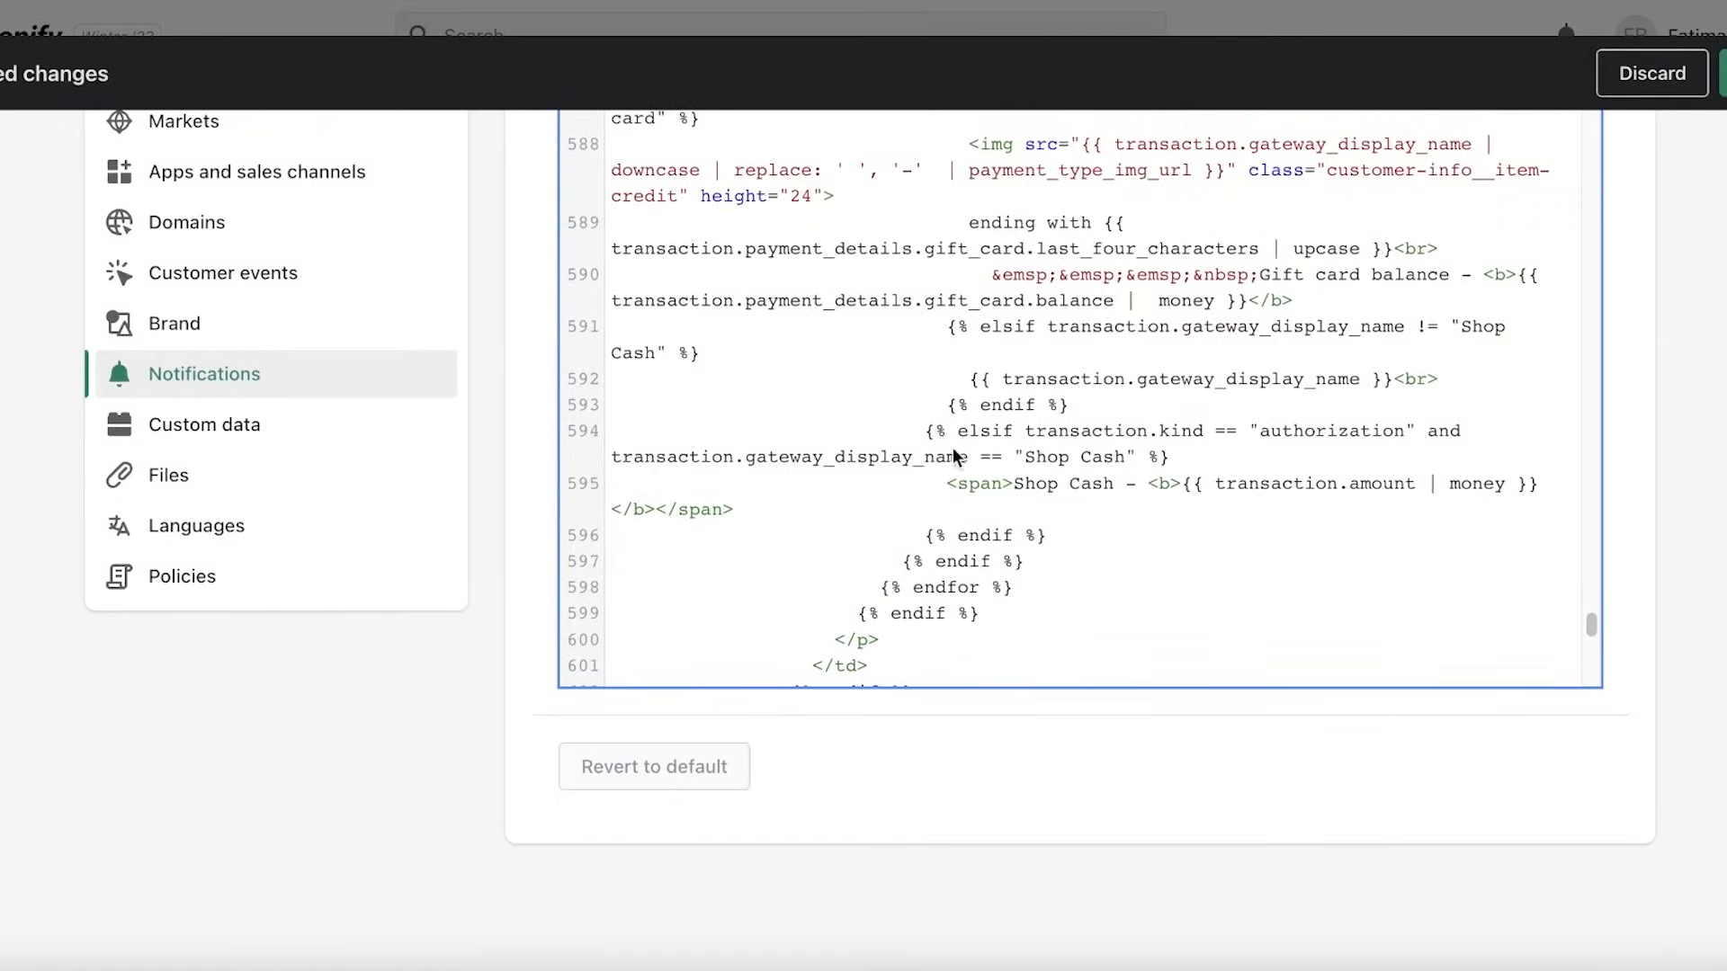
scroll(1063, 387, "up", 20)
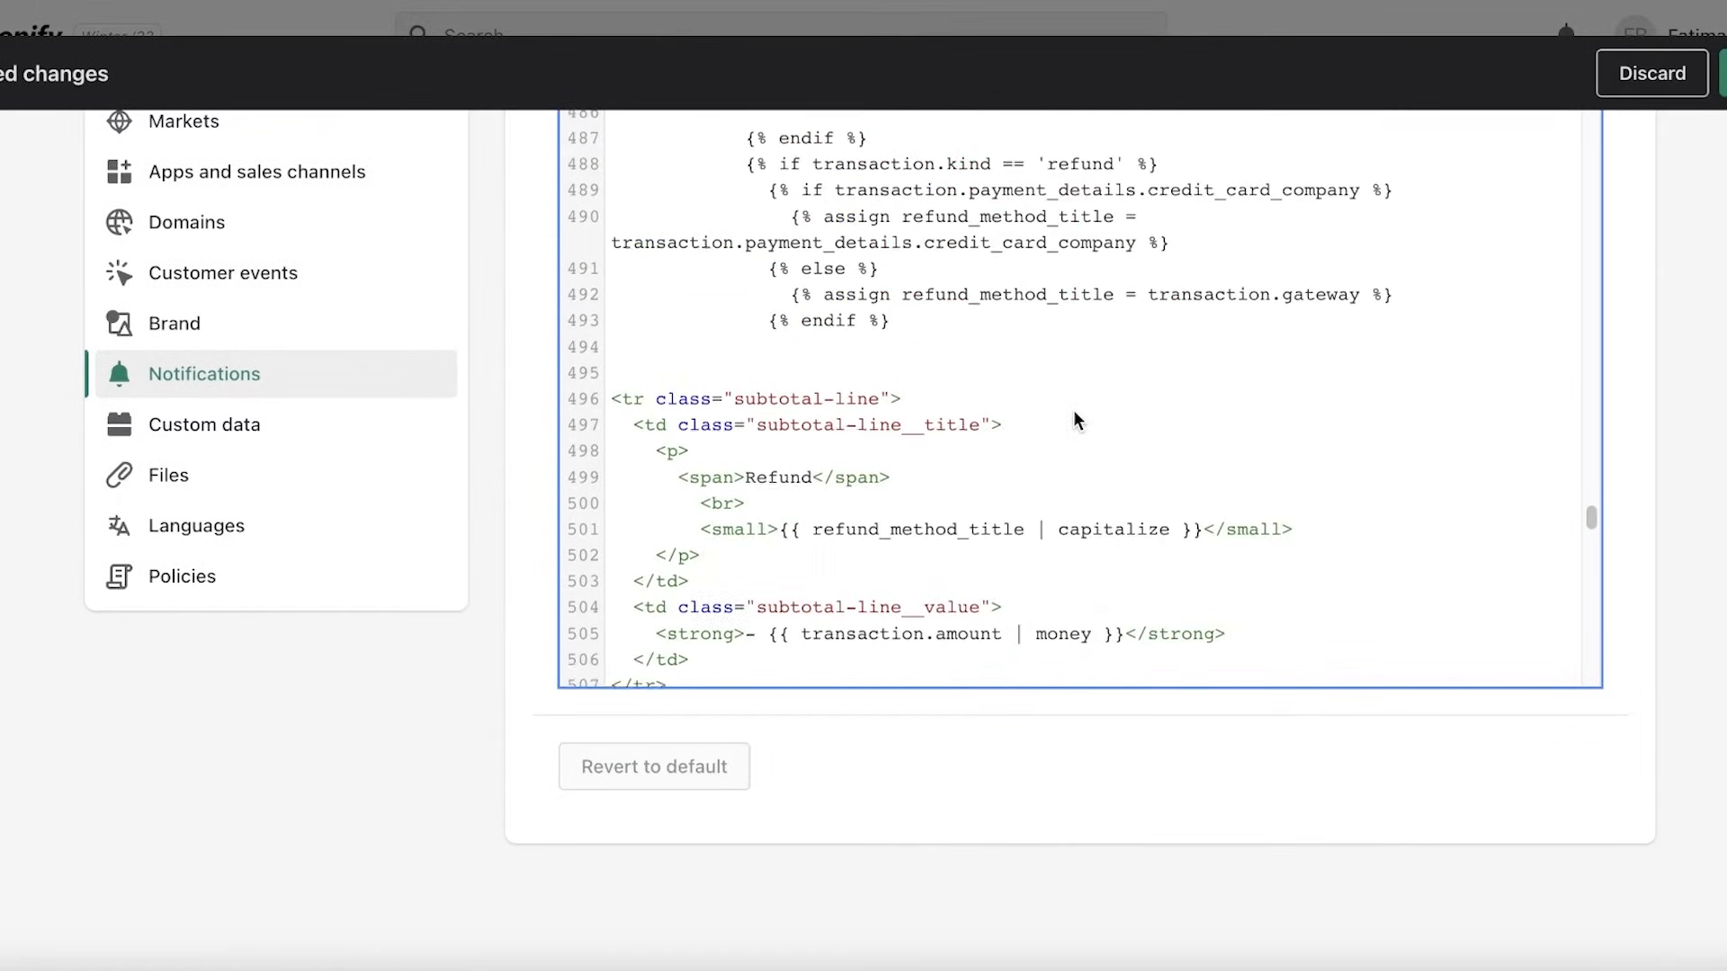
scroll(1077, 410, "up", 20)
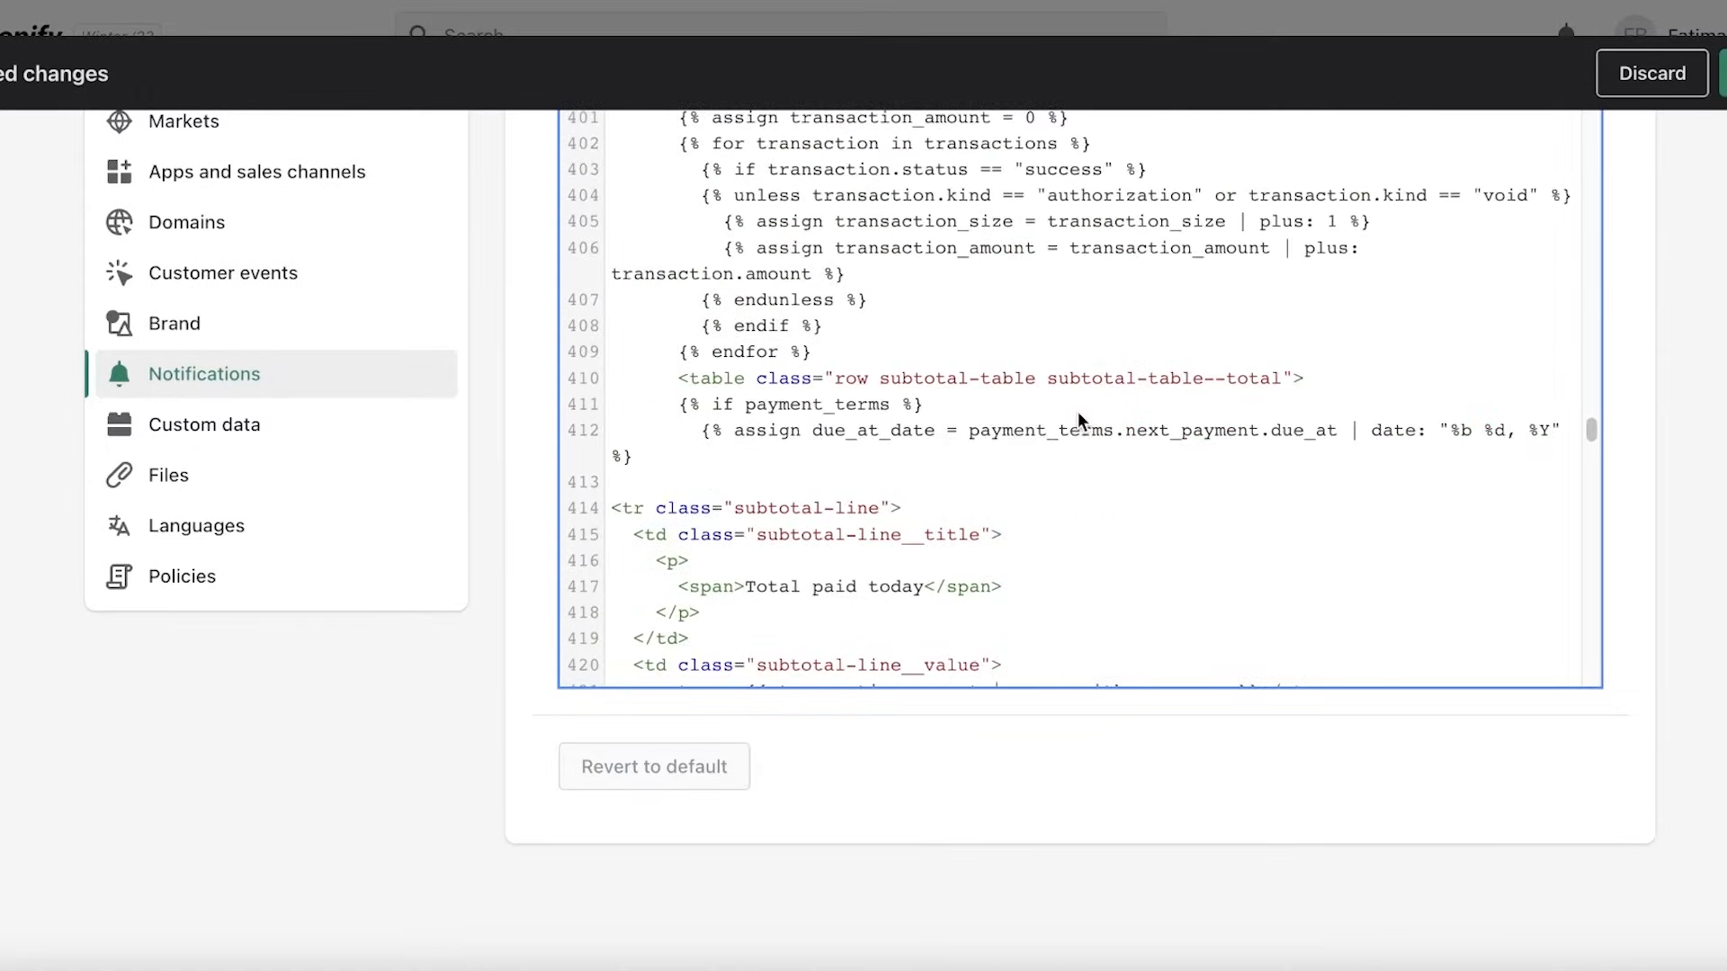
scroll(1089, 410, "up", 20)
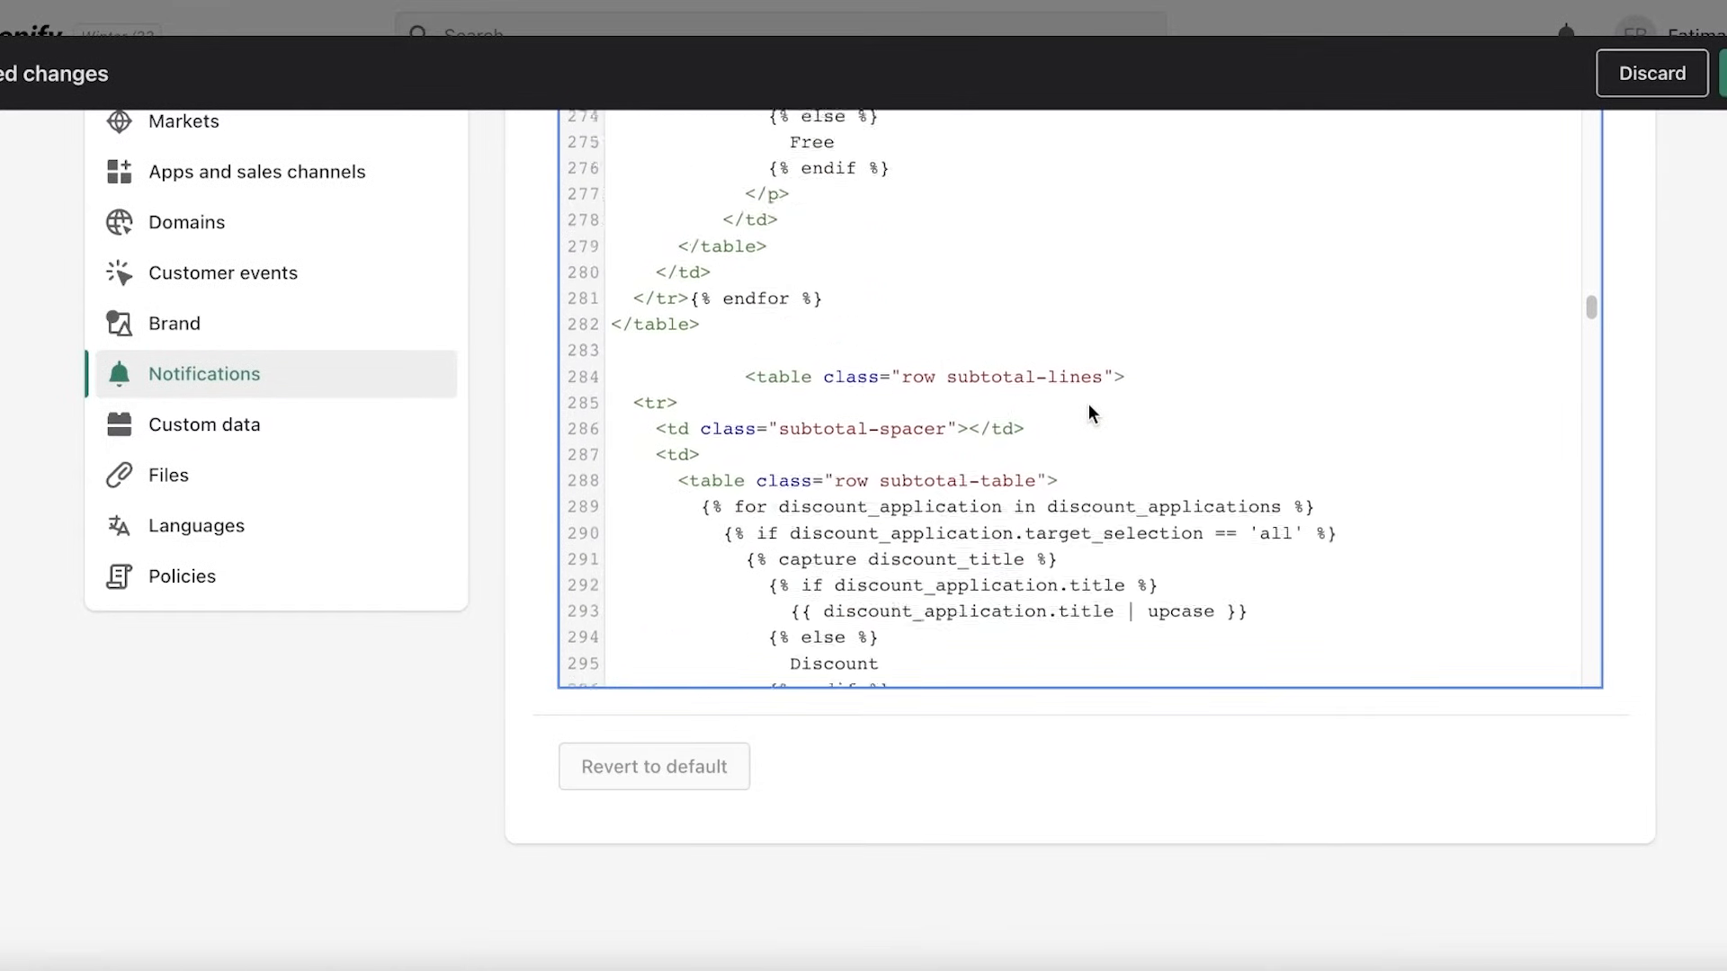
scroll(1088, 410, "up", 20)
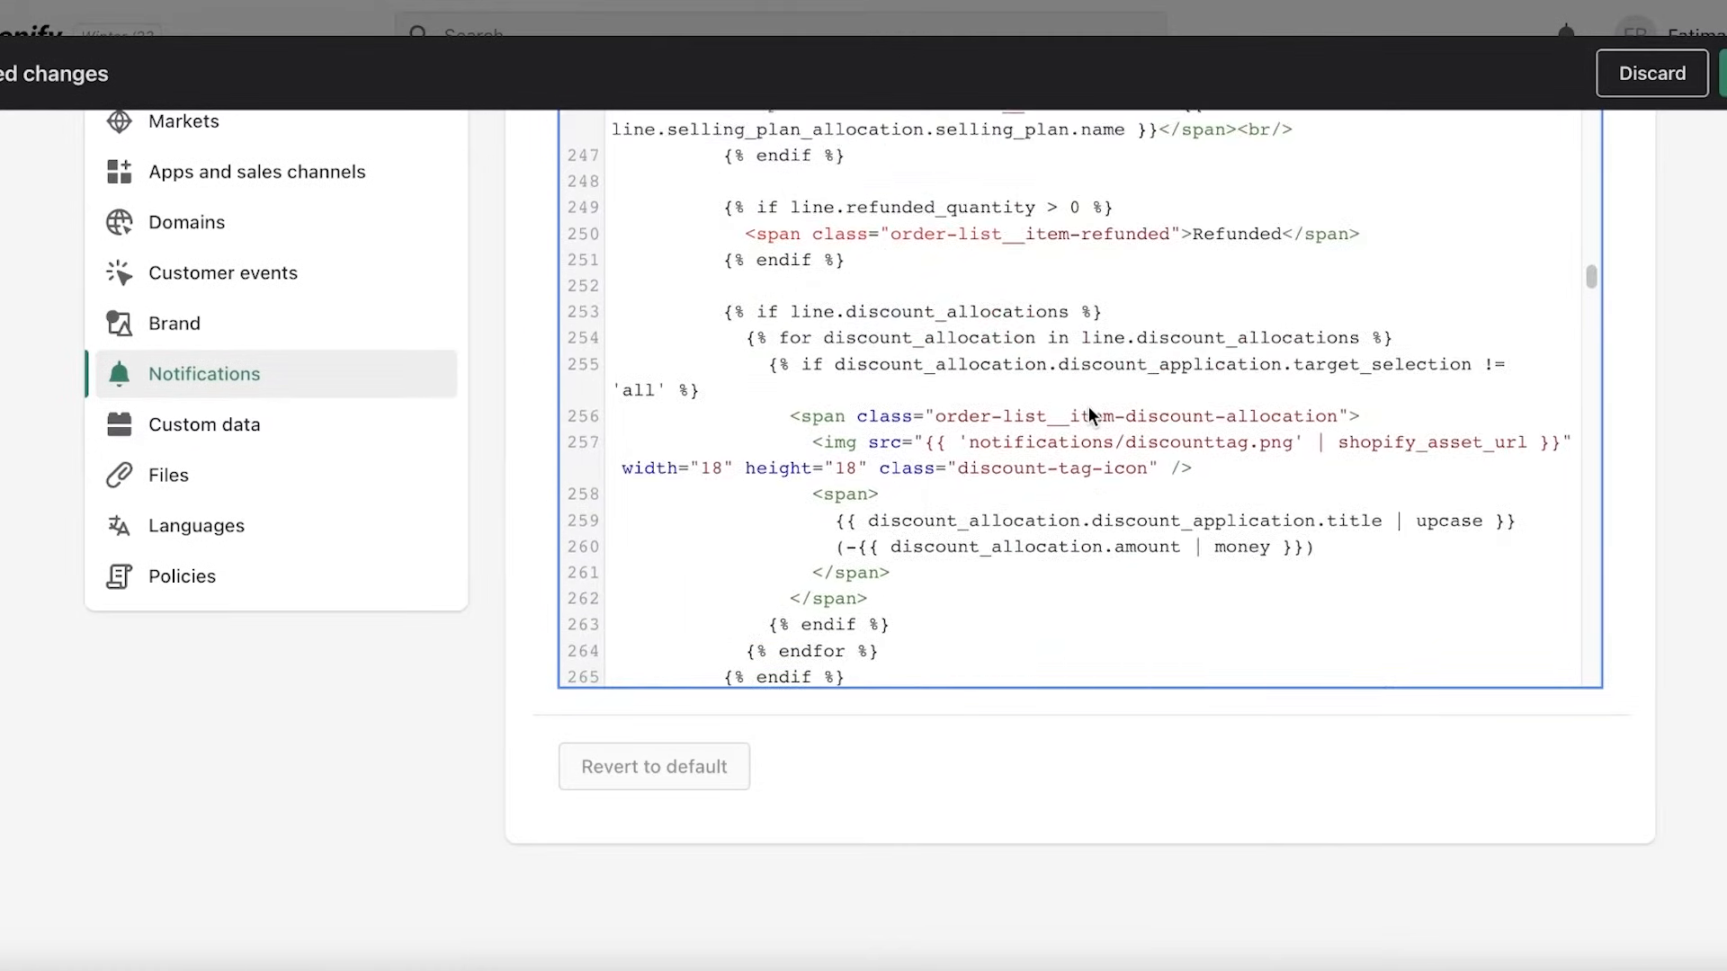
scroll(1088, 416, "up", 20)
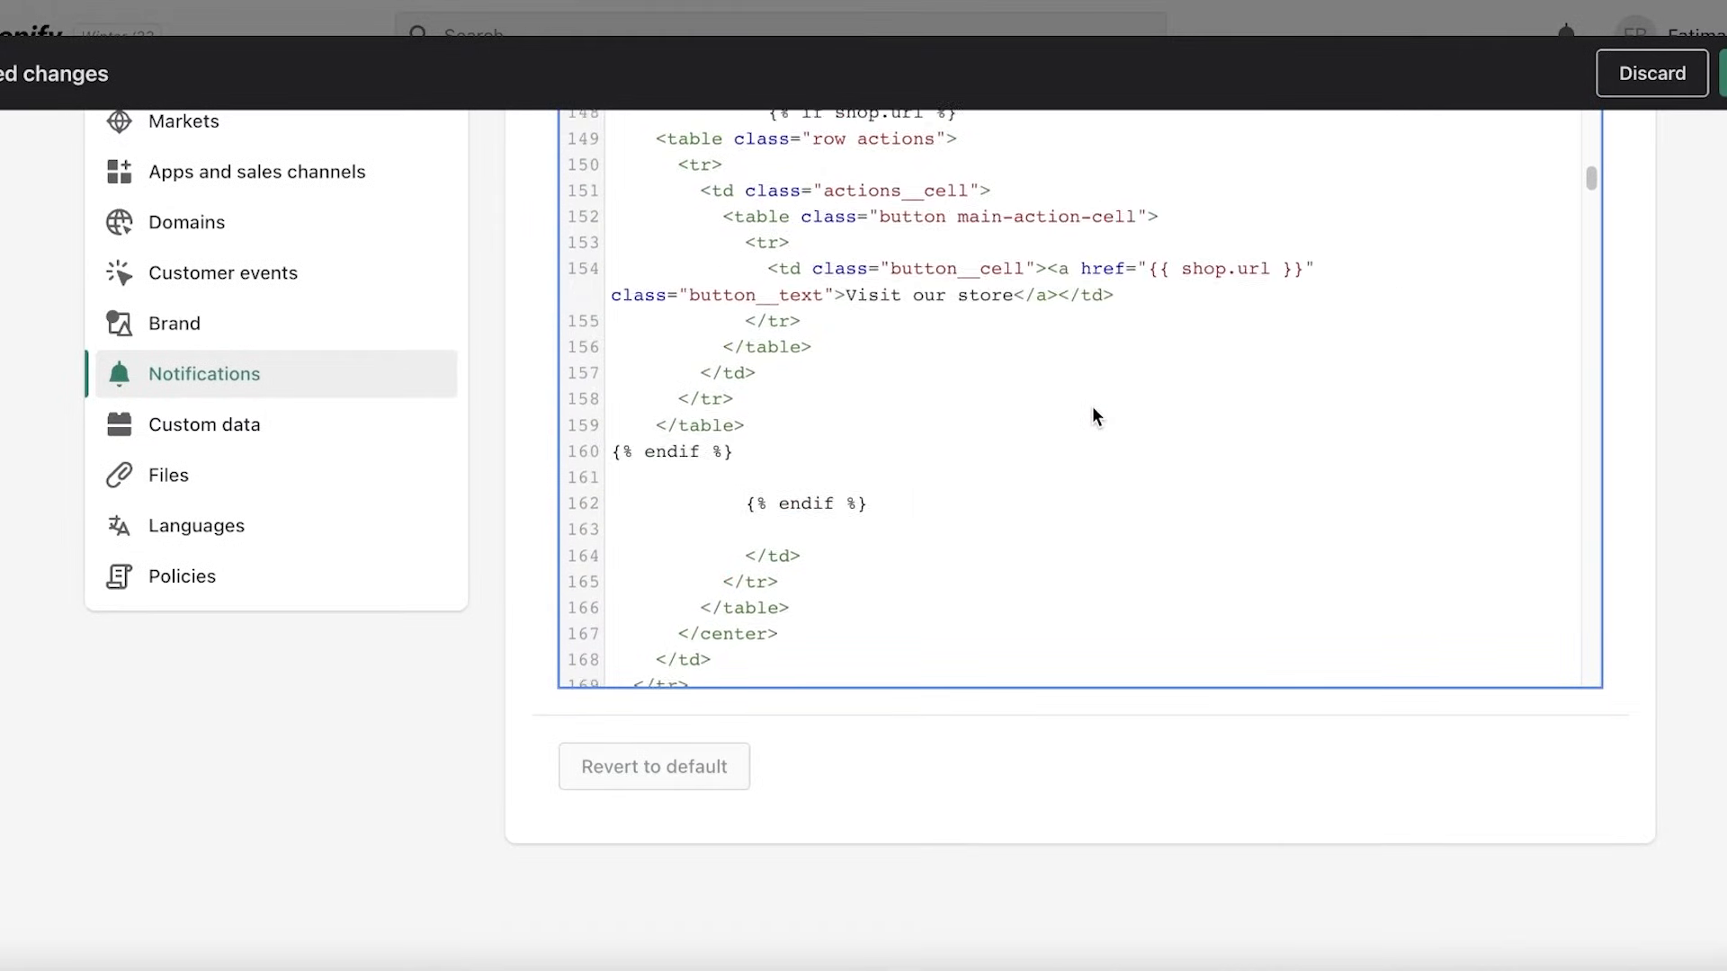
scroll(1092, 415, "up", 20)
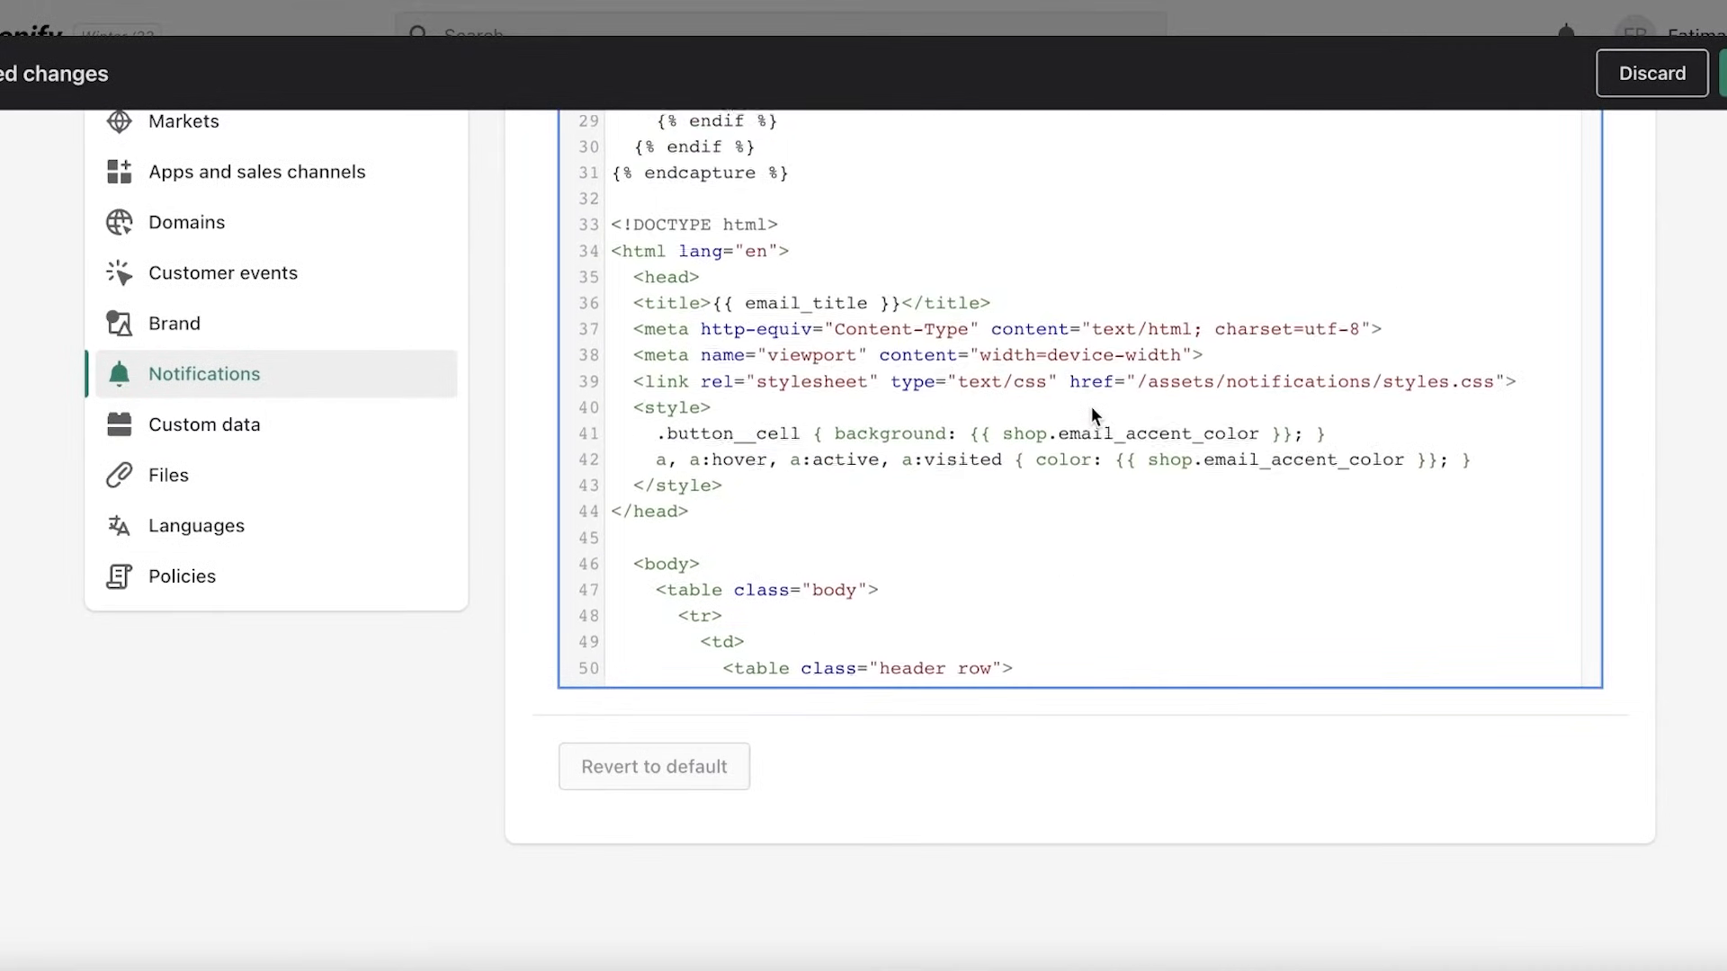
scroll(1091, 407, "up", 5)
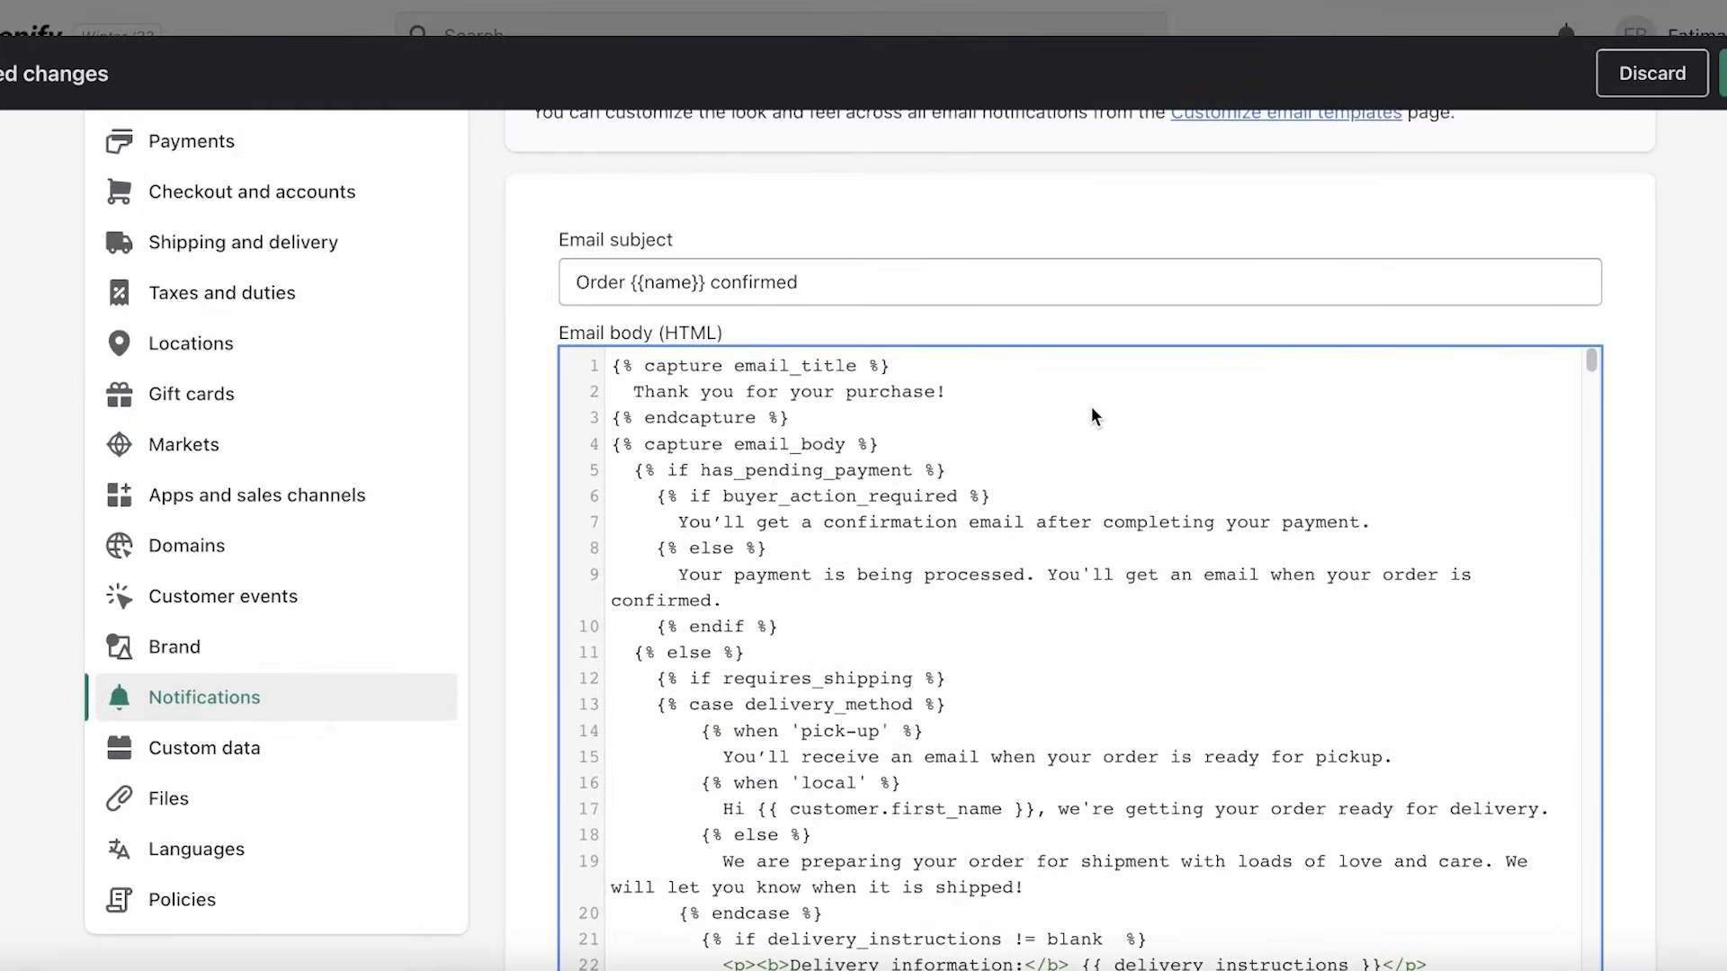
Replace line 9's payment processing message with "Your payment will be received by your courier at your doorstep."
left_click_drag(667, 574, 834, 603)
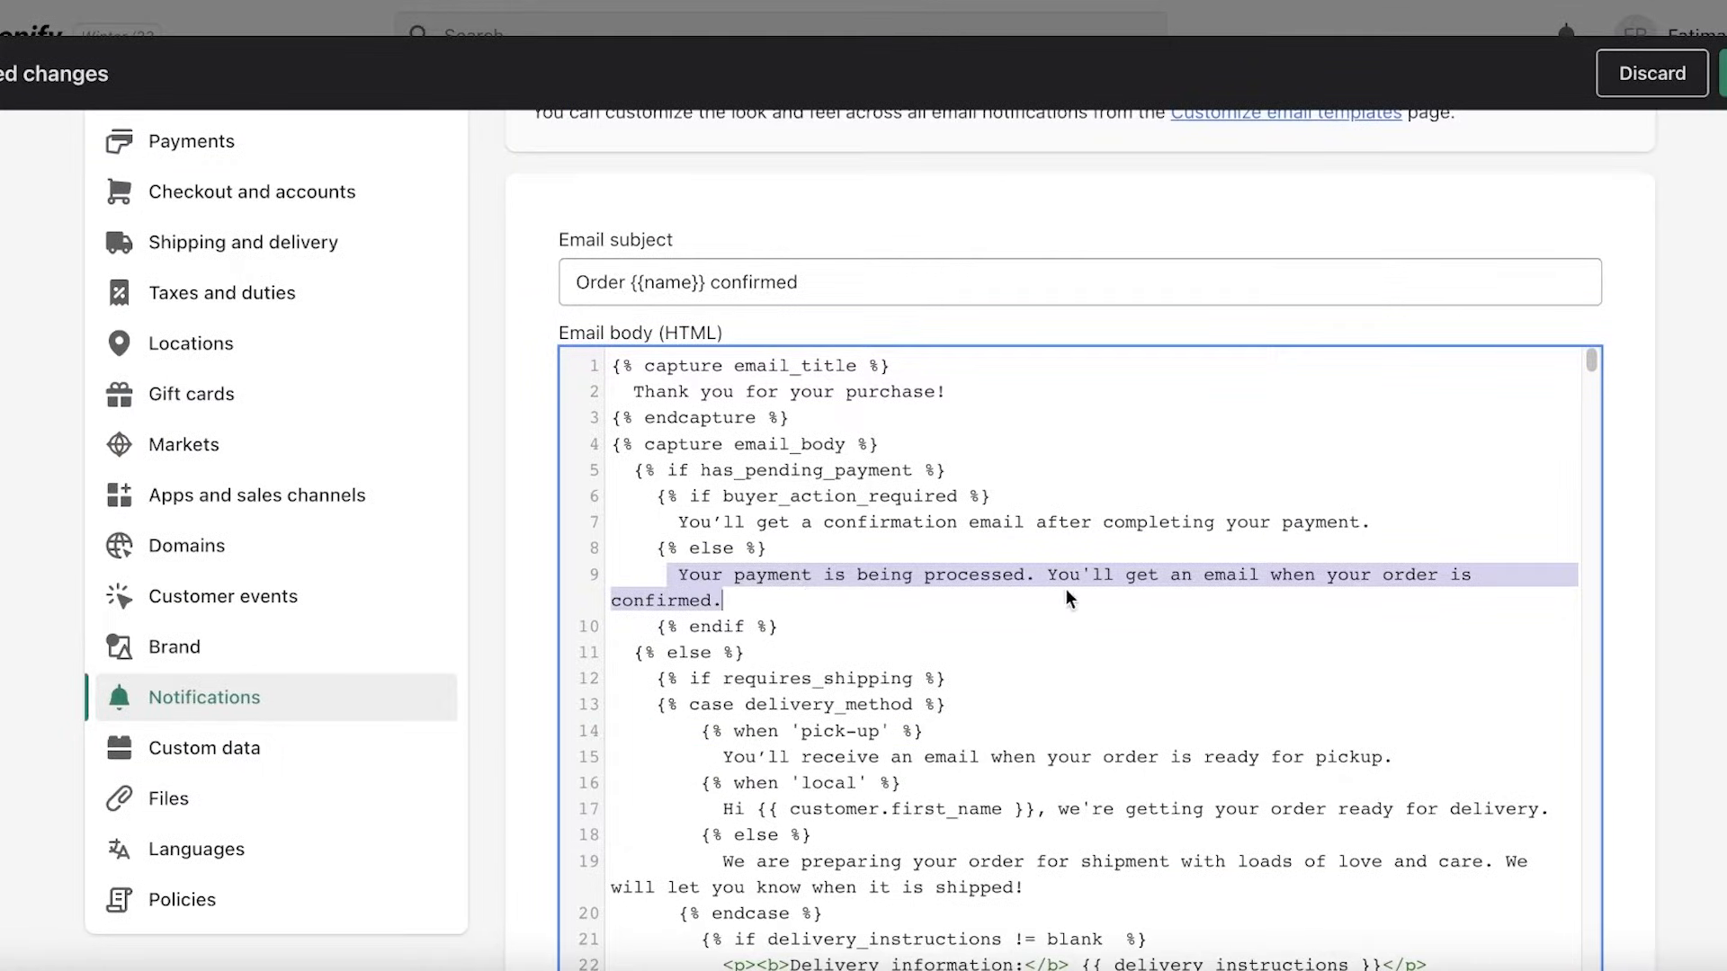
left_click(1039, 581)
left_click_drag(755, 601, 687, 580)
type("Your payment will be received by your courier at your doorstep,")
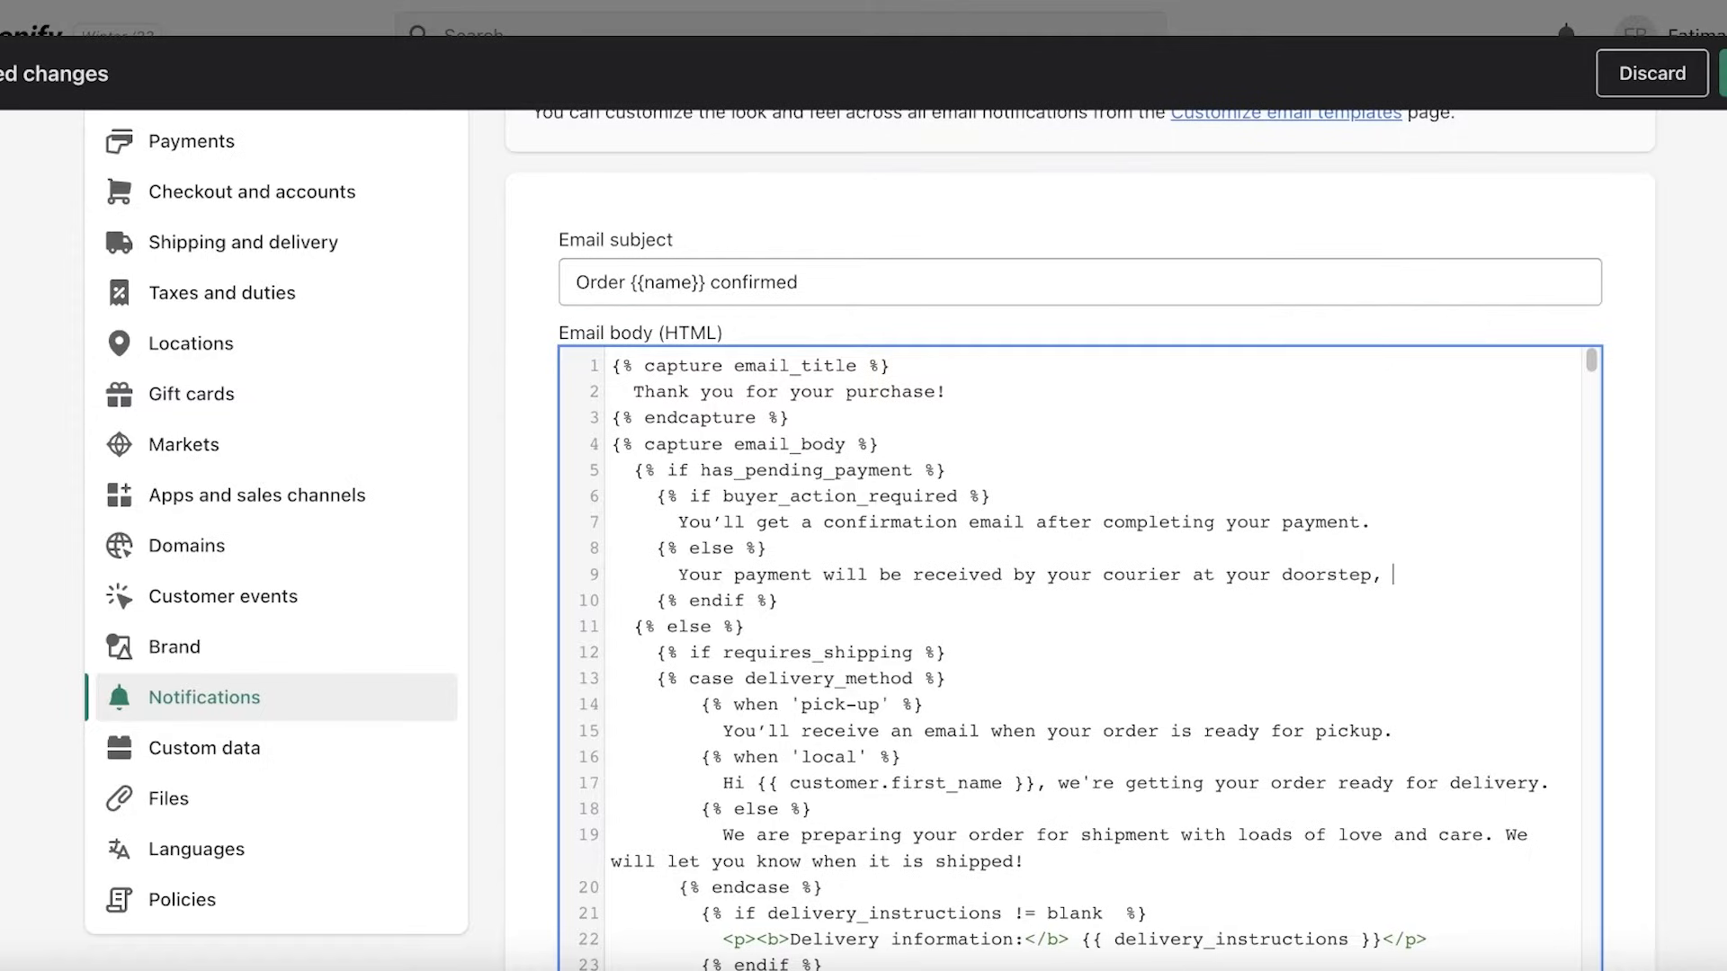
type("we will")
key("BackSpace")
key("BackSpace")
key("BackSpace")
key("BackSpace")
key("BackSpace")
key("BackSpace")
key("BackSpace")
key("BackSpace")
key("BackSpace")
type(".")
Reword the end of line 7 so the message reads "You'll get a confirmation email to verify your purchase."
left_click_drag(666, 522, 1254, 524)
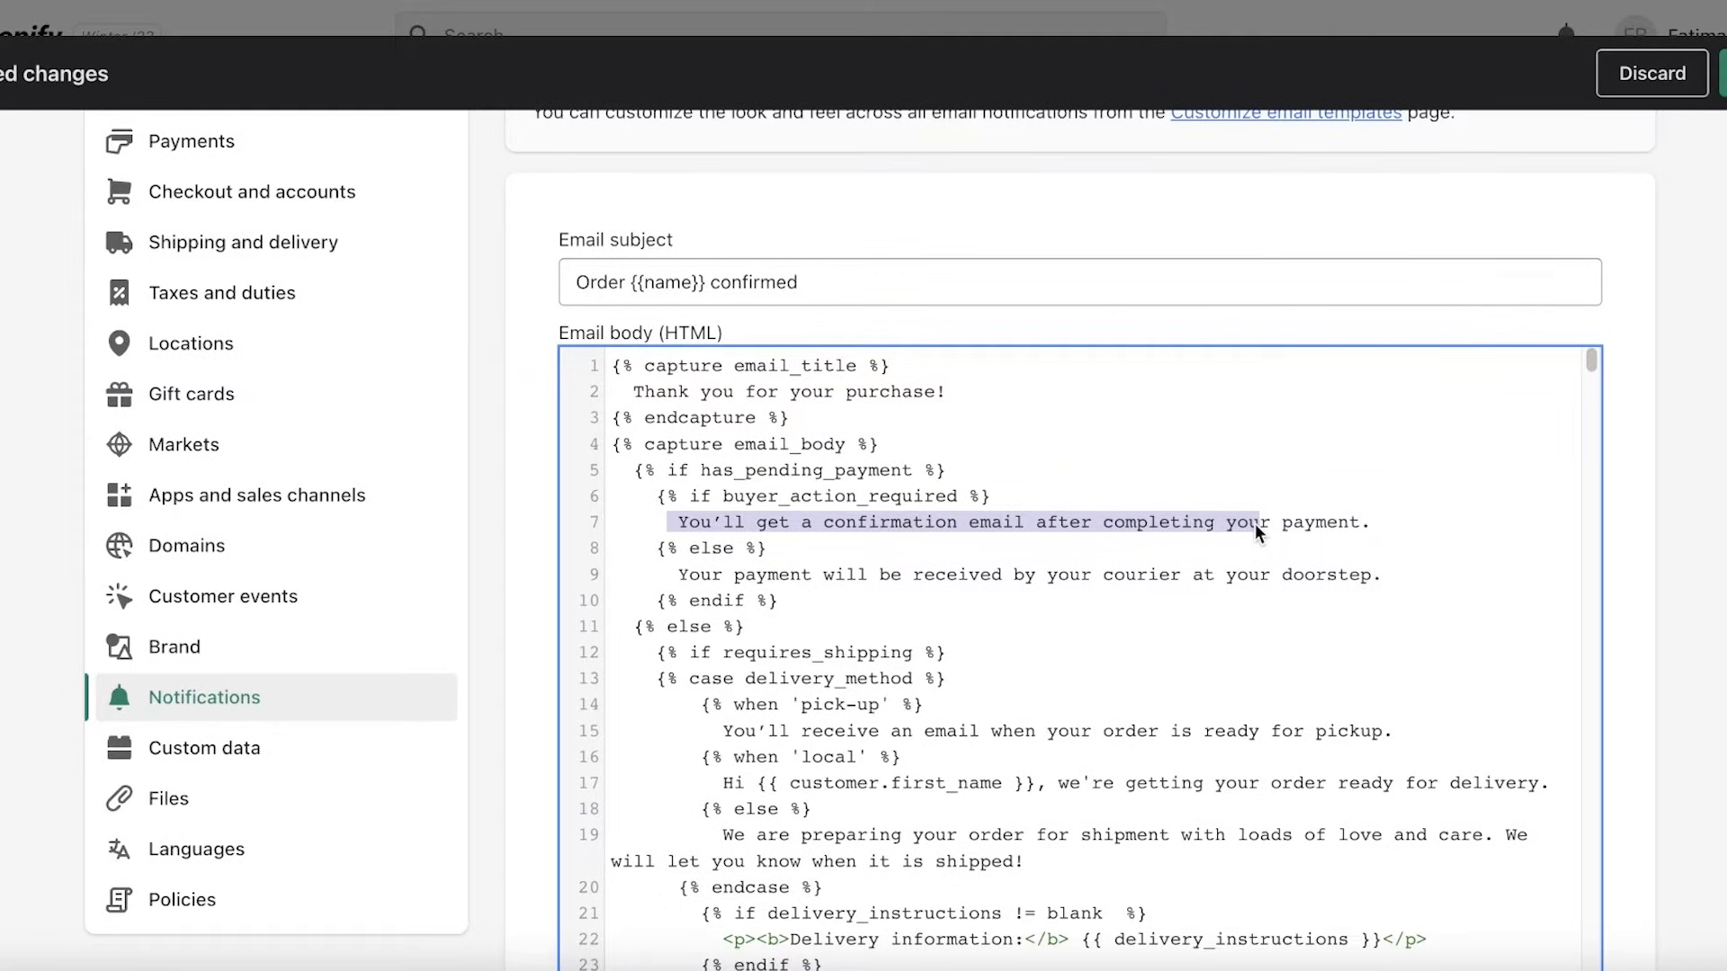
left_click(1084, 522)
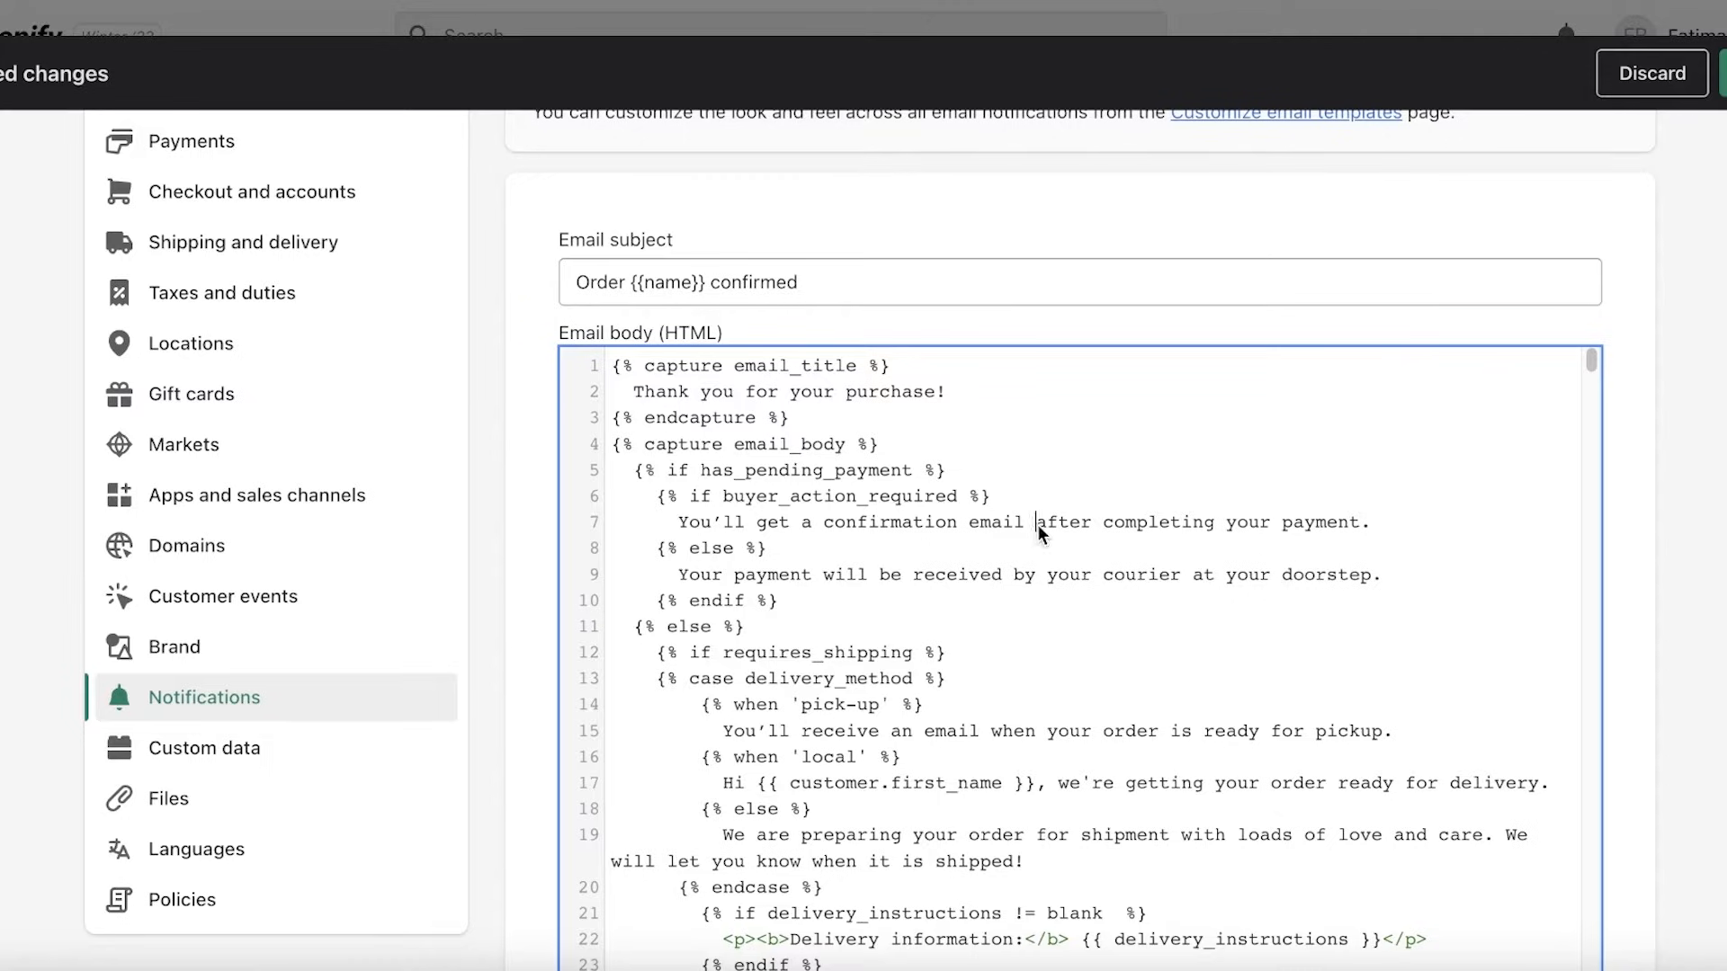
left_click_drag(1038, 525, 1360, 526)
type("to verify your purchase")
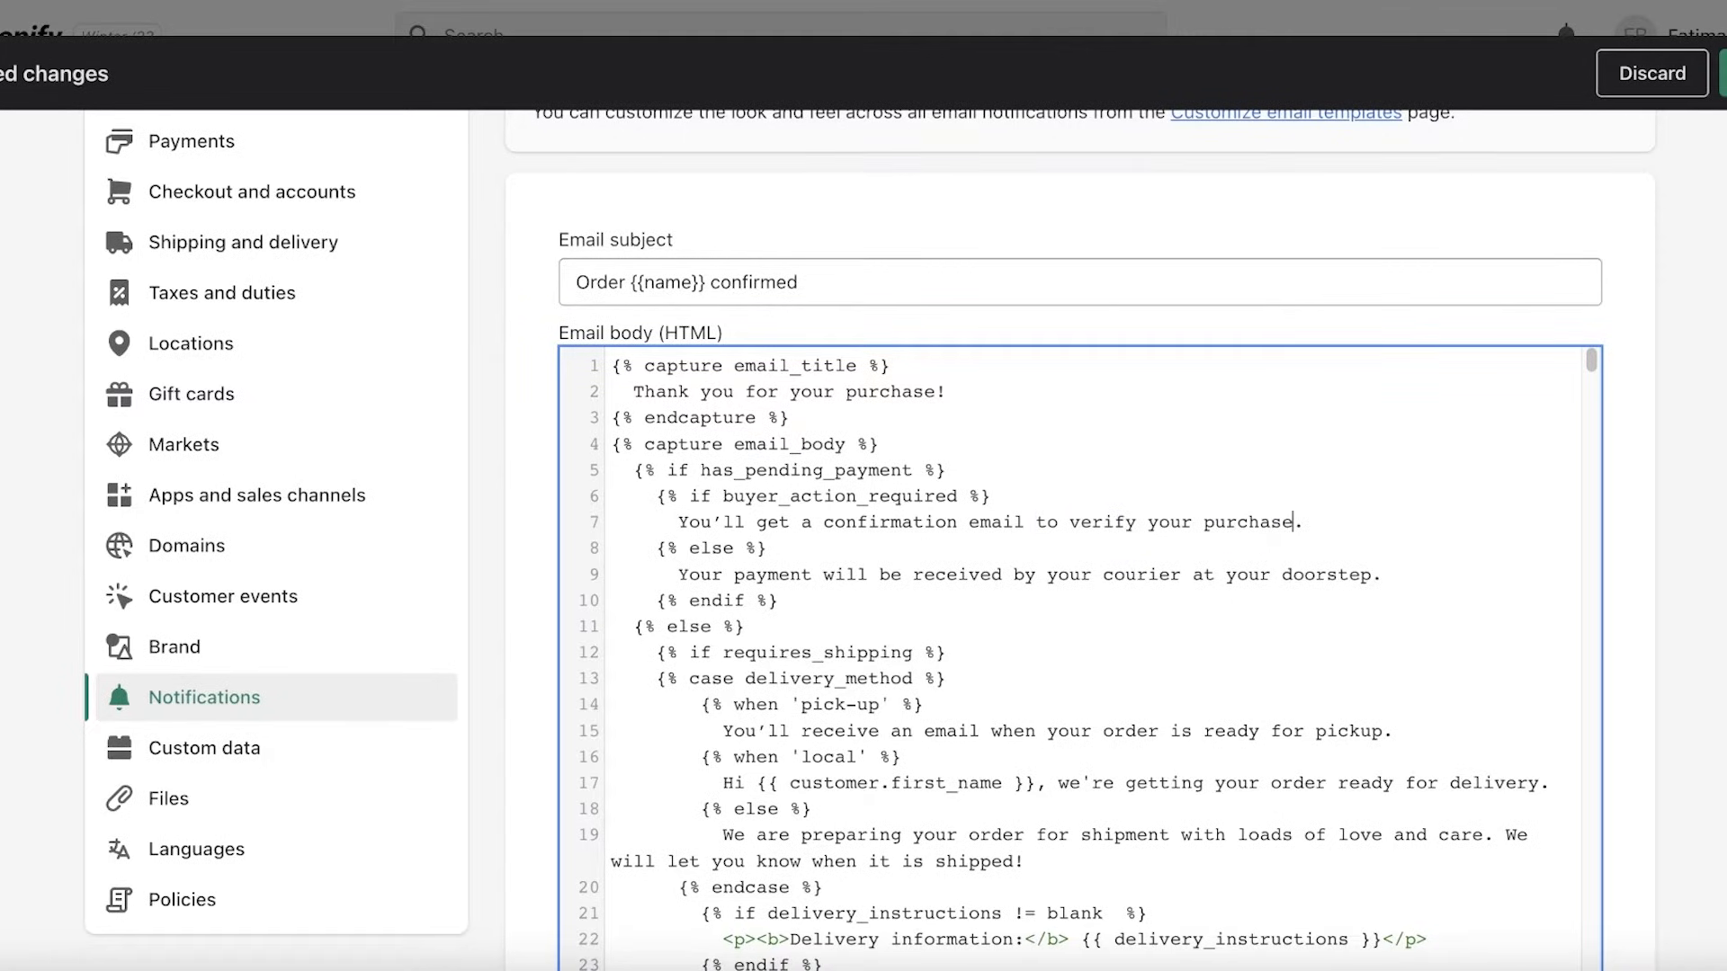
Change the email title on line 2 to "Thank you for your purchase with us at Durden!" and save the notification template
scroll(1013, 530, "up", 2)
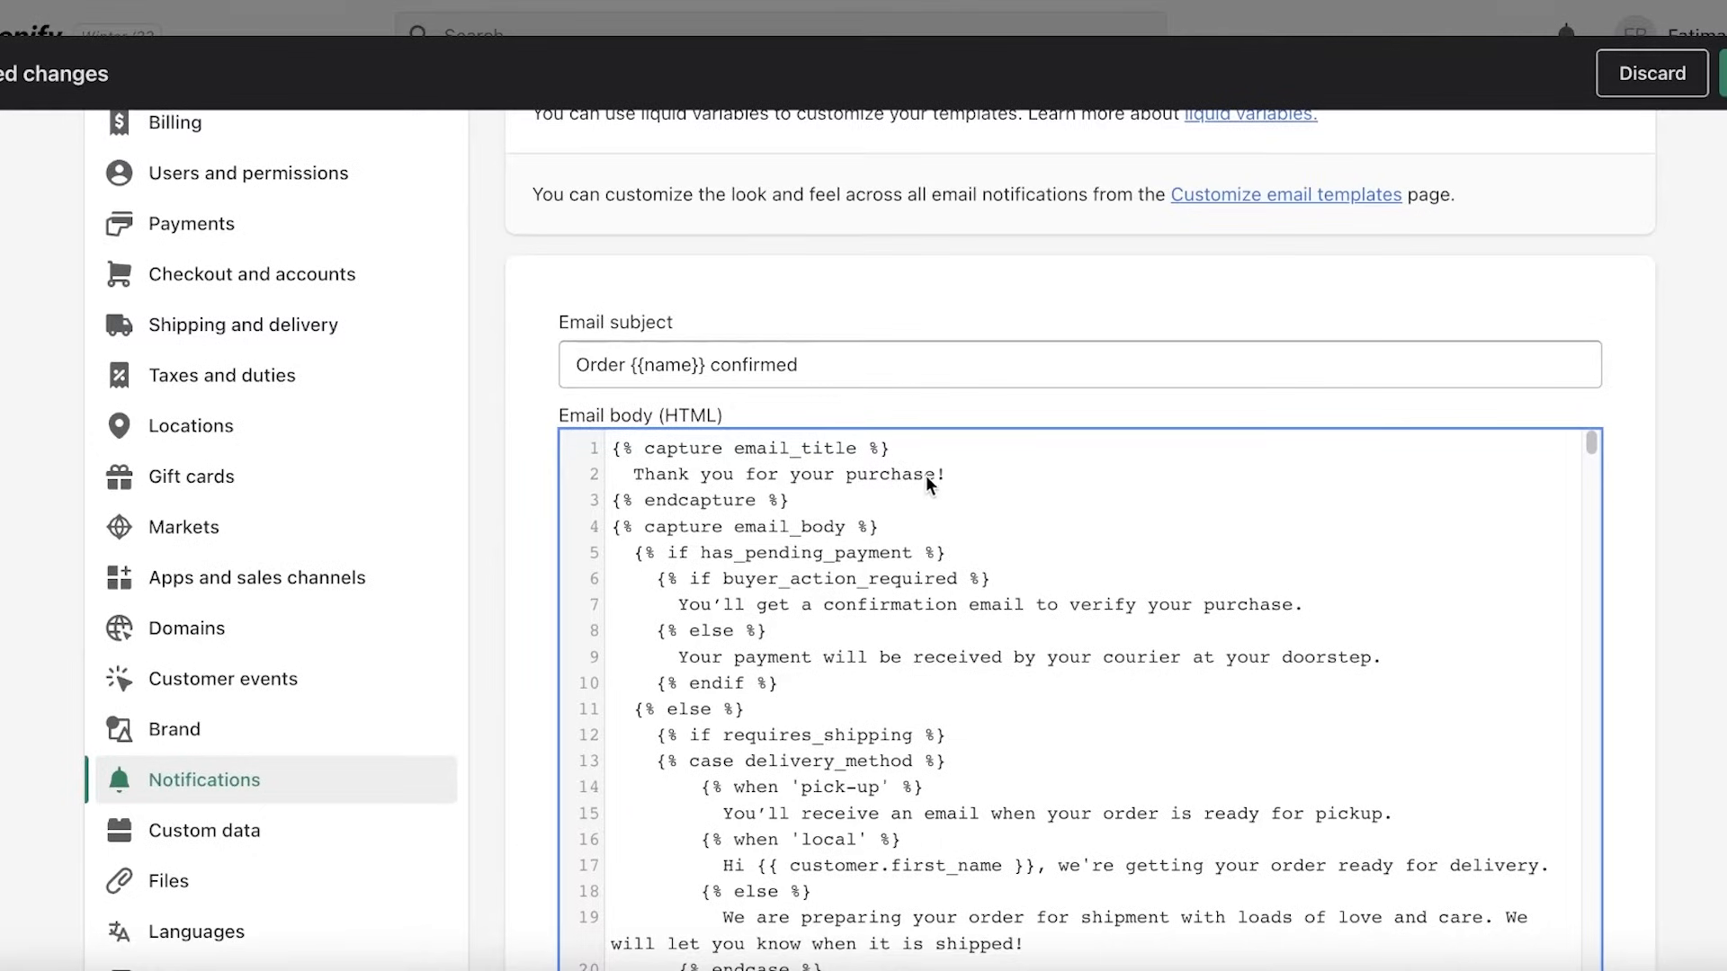
type("with us at Durden")
scroll(1448, 472, "down", 5)
scroll(1441, 472, "up", 3)
scroll(1440, 525, "up", 4)
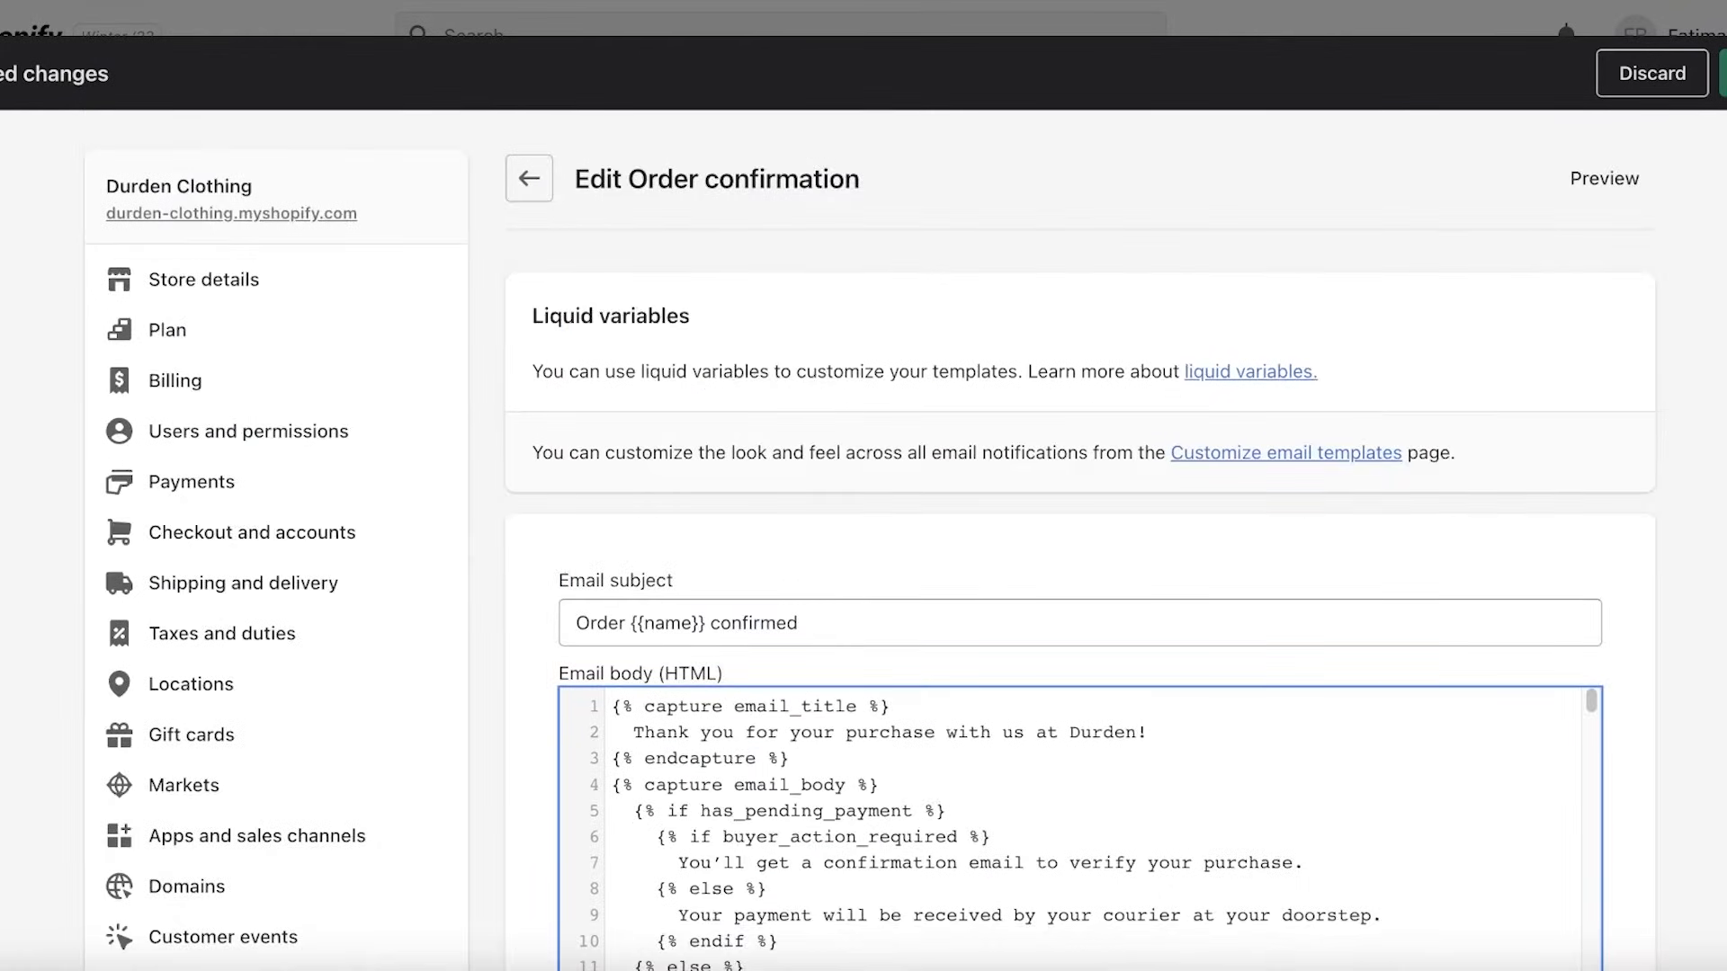
left_click(1673, 79)
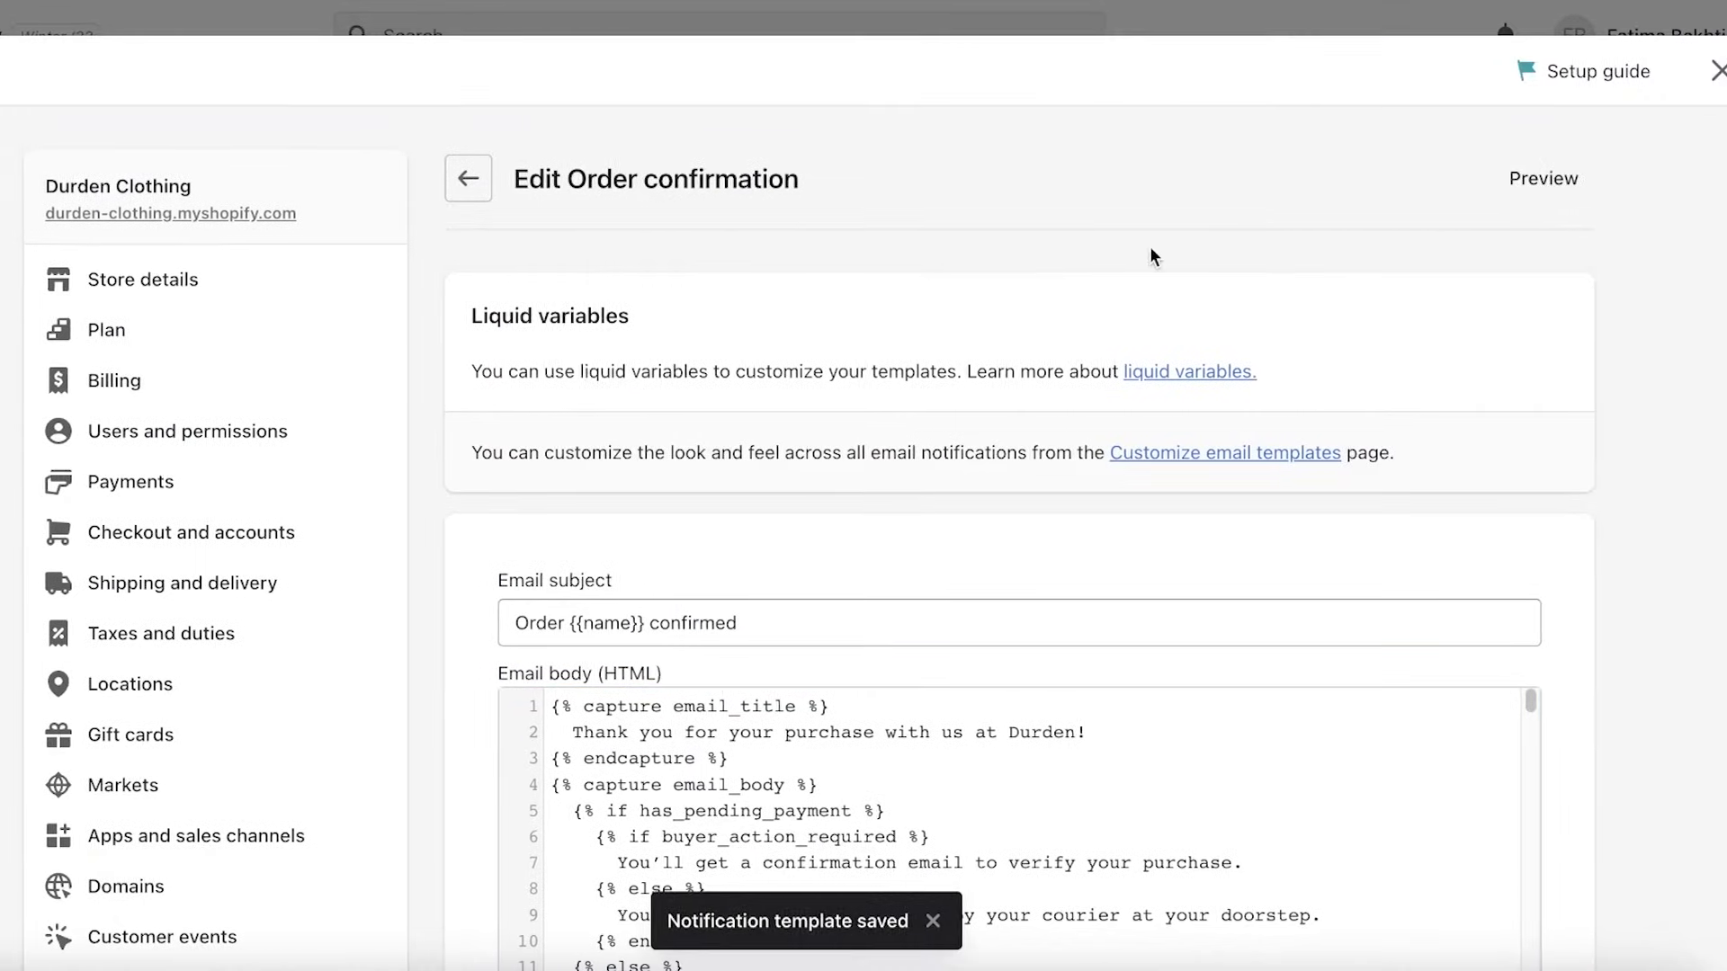
Return to the order confirmation preview and examine the logo, title, shipping message, order summary and customer information
left_click(458, 180)
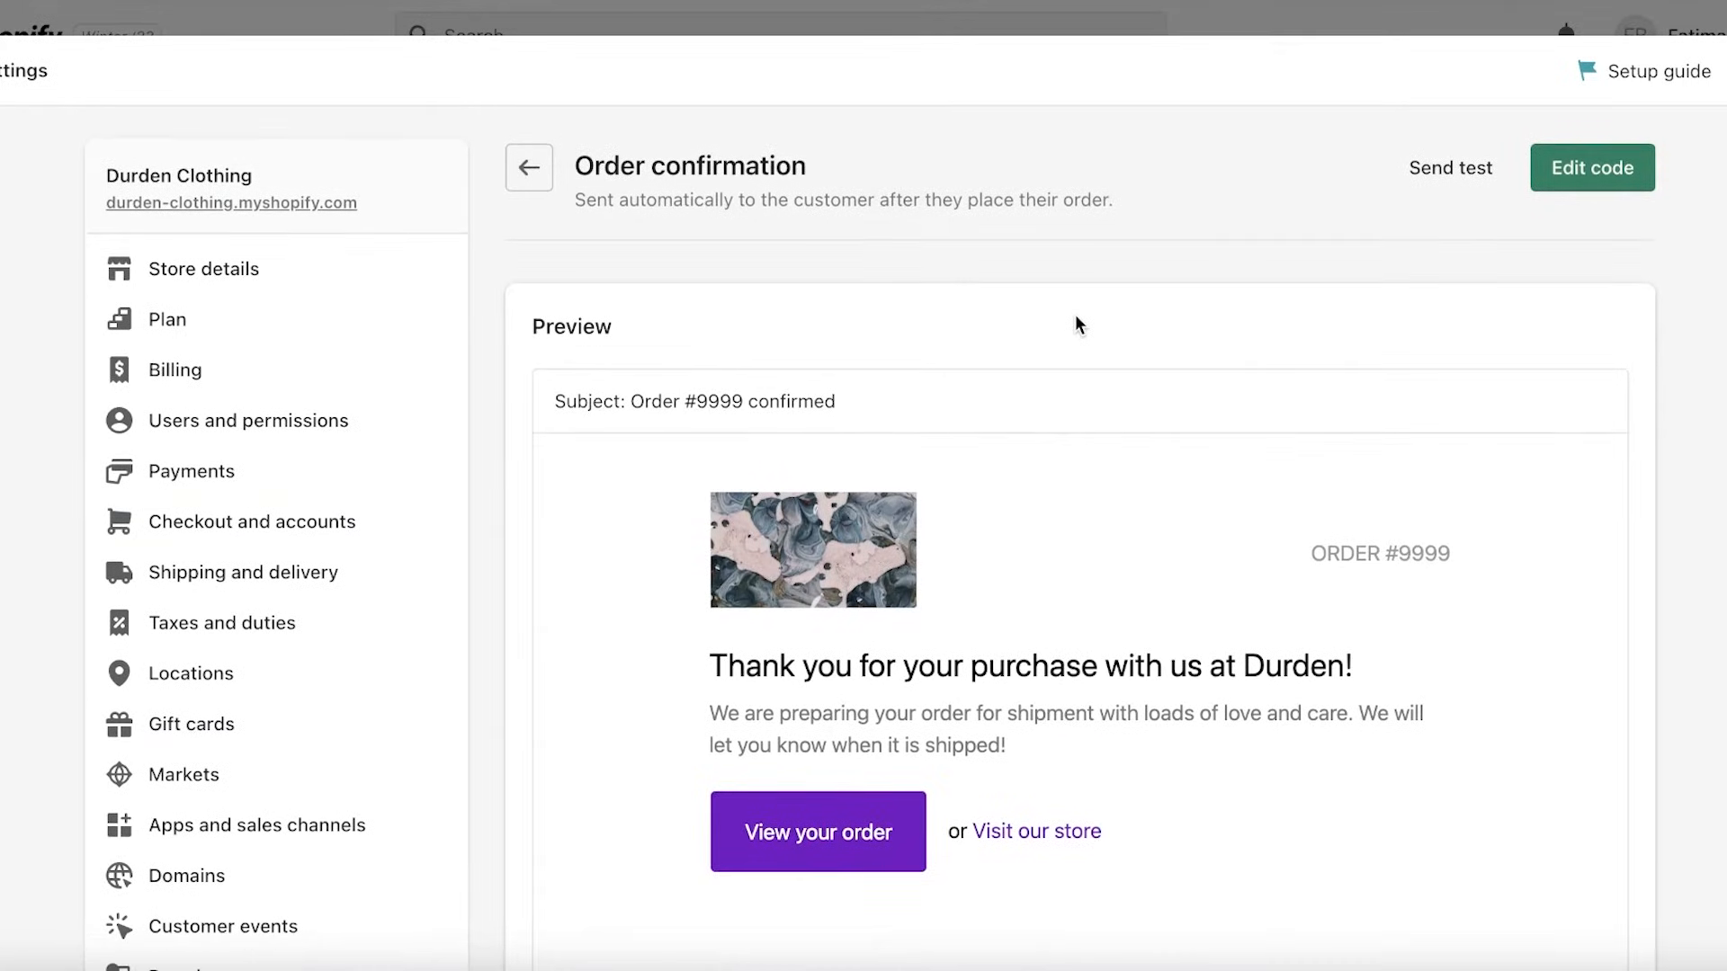
scroll(1076, 315, "down", 1)
scroll(807, 336, "down", 5)
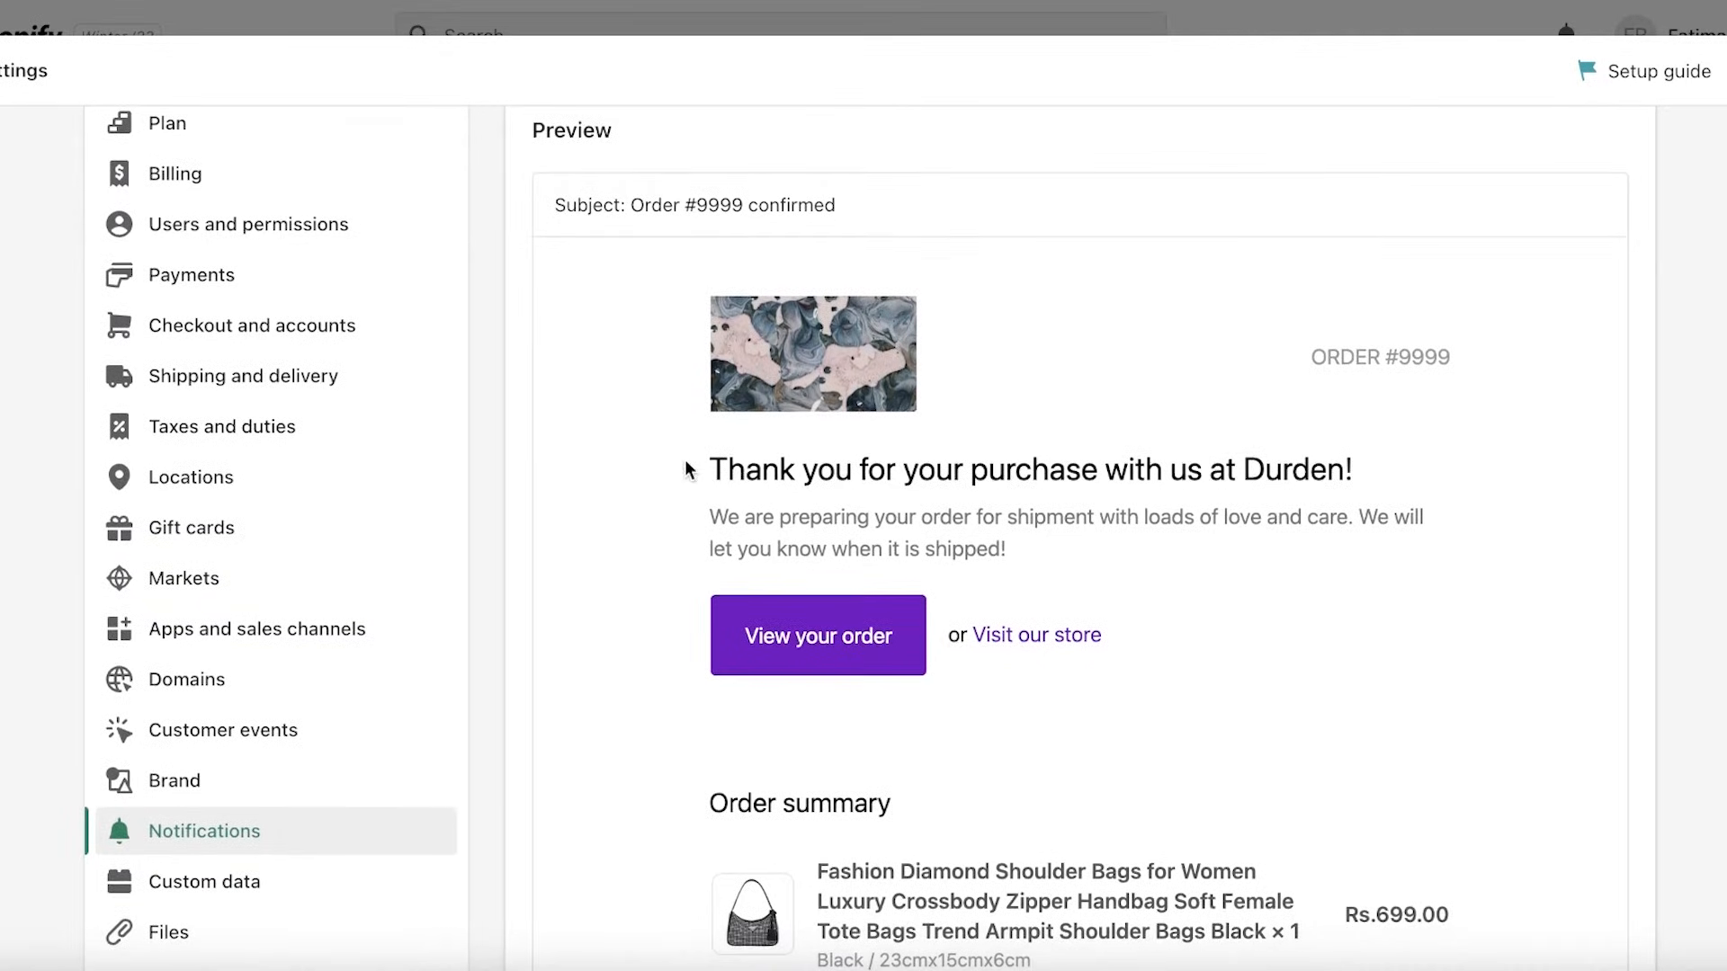
left_click_drag(691, 473, 1376, 466)
left_click_drag(711, 517, 928, 303)
left_click(960, 311)
scroll(1230, 183, "down", 8)
scroll(1229, 183, "down", 7)
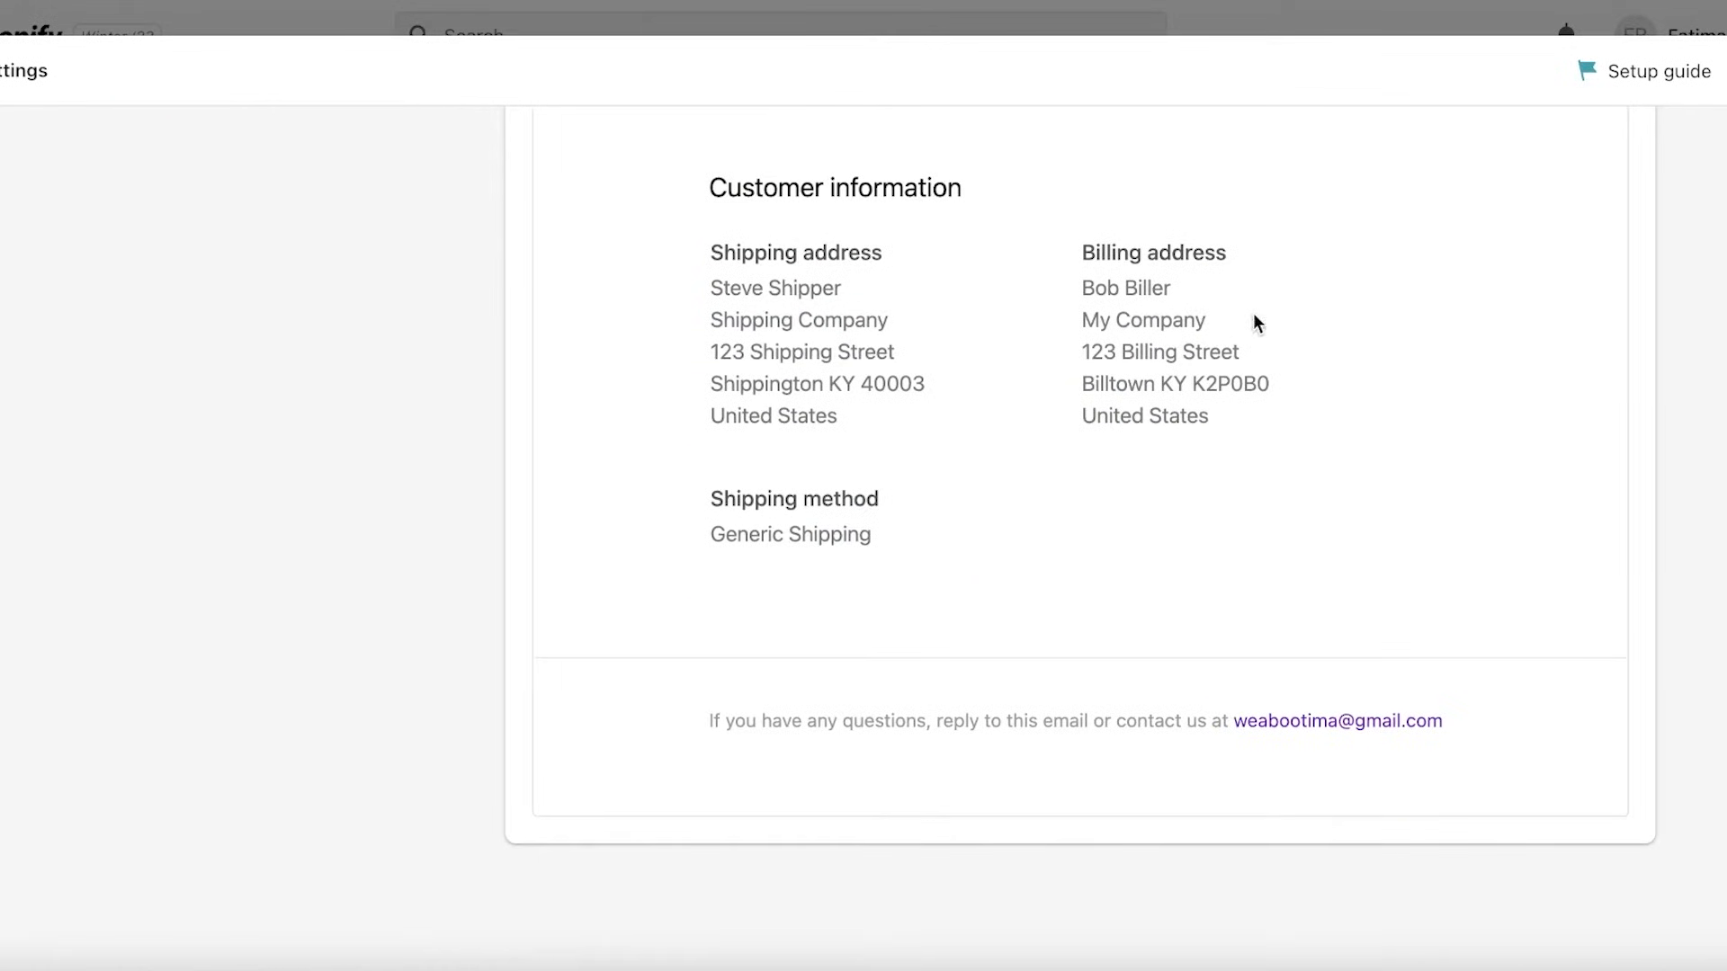
scroll(1253, 313, "up", 15)
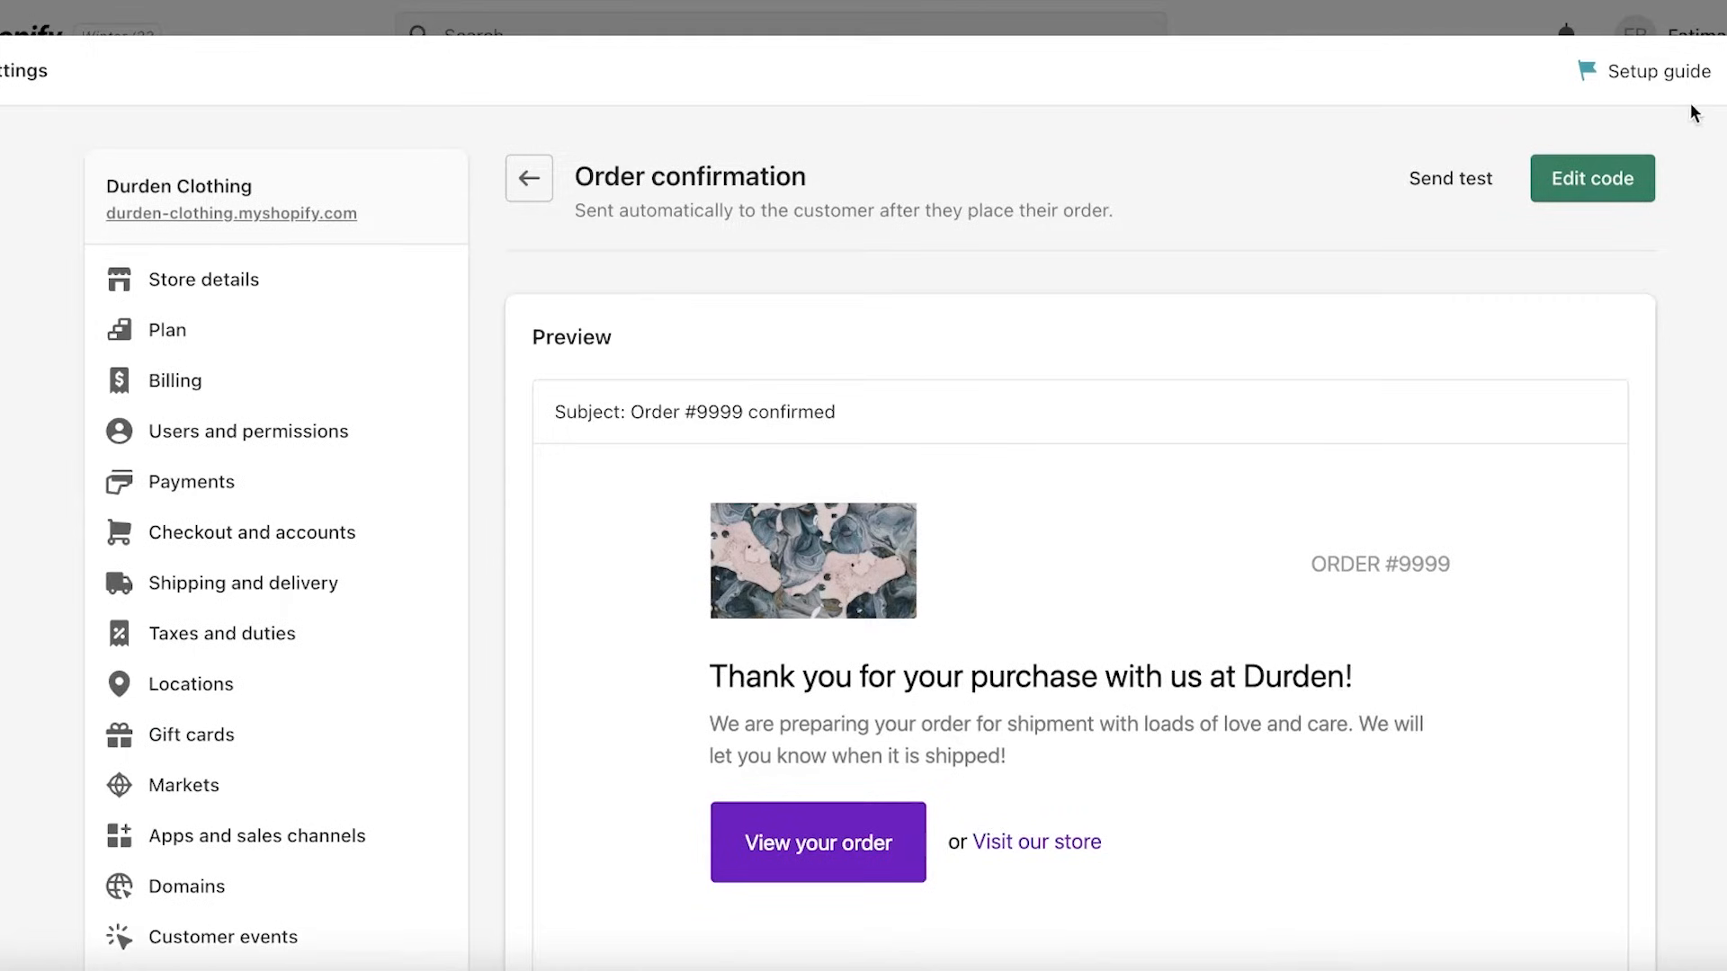
scroll(814, 462, "down", 8)
scroll(879, 347, "up", 4)
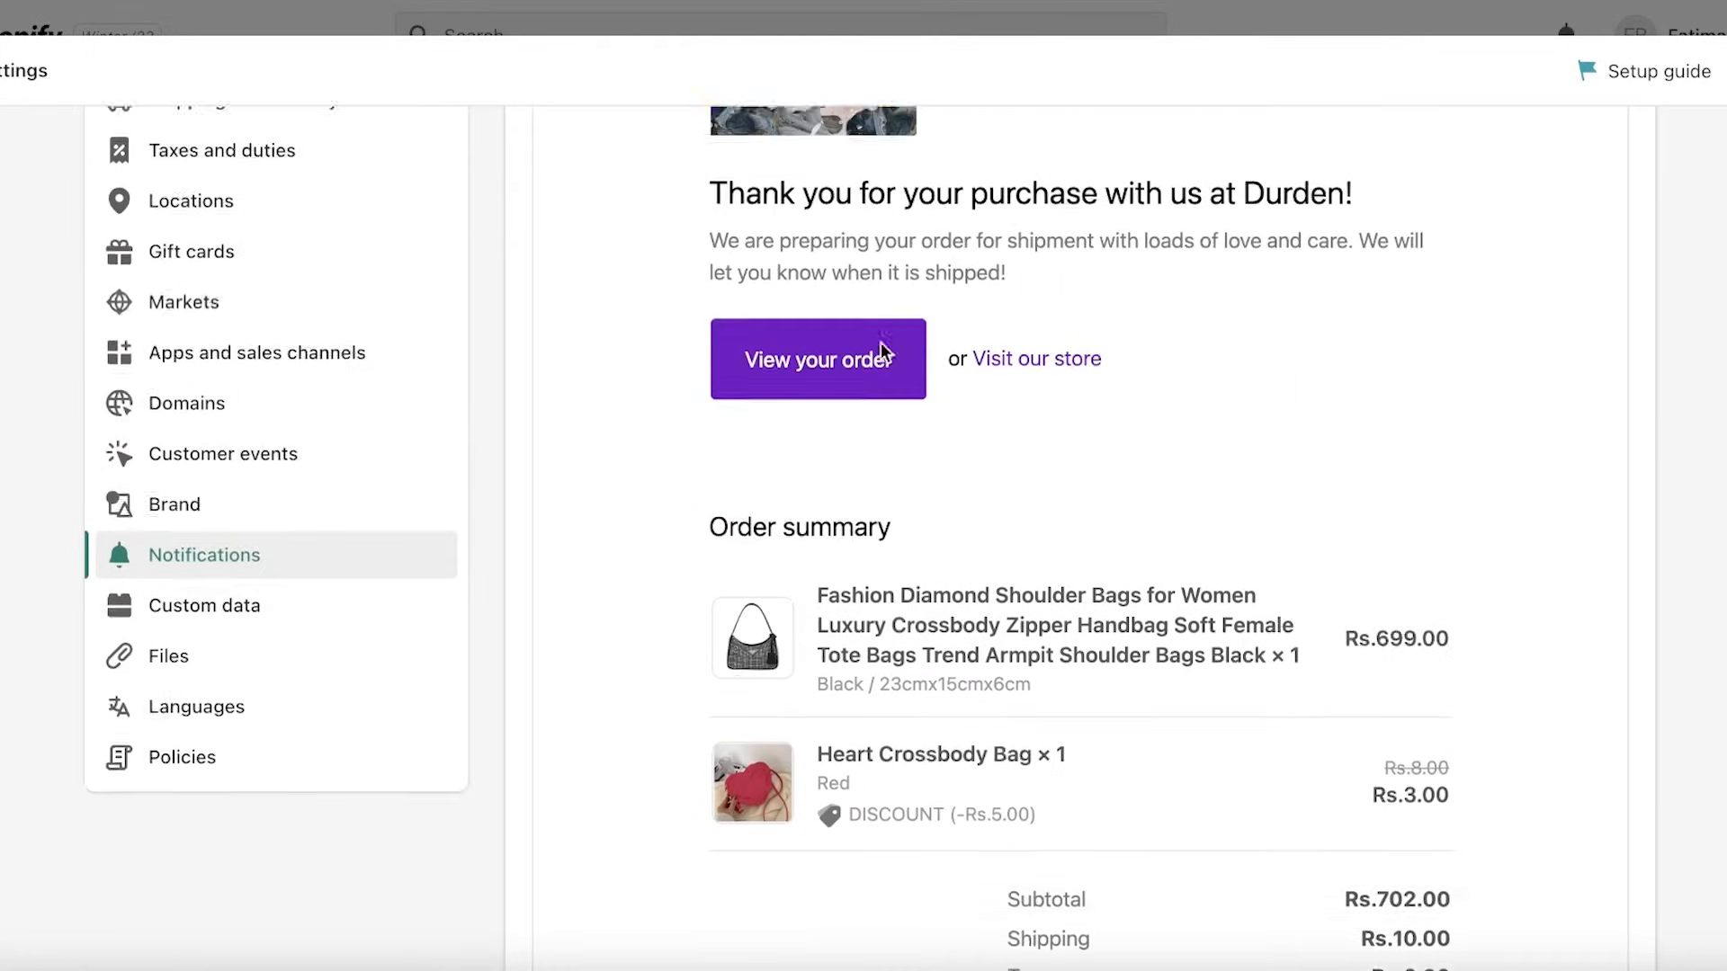
scroll(883, 342, "up", 4)
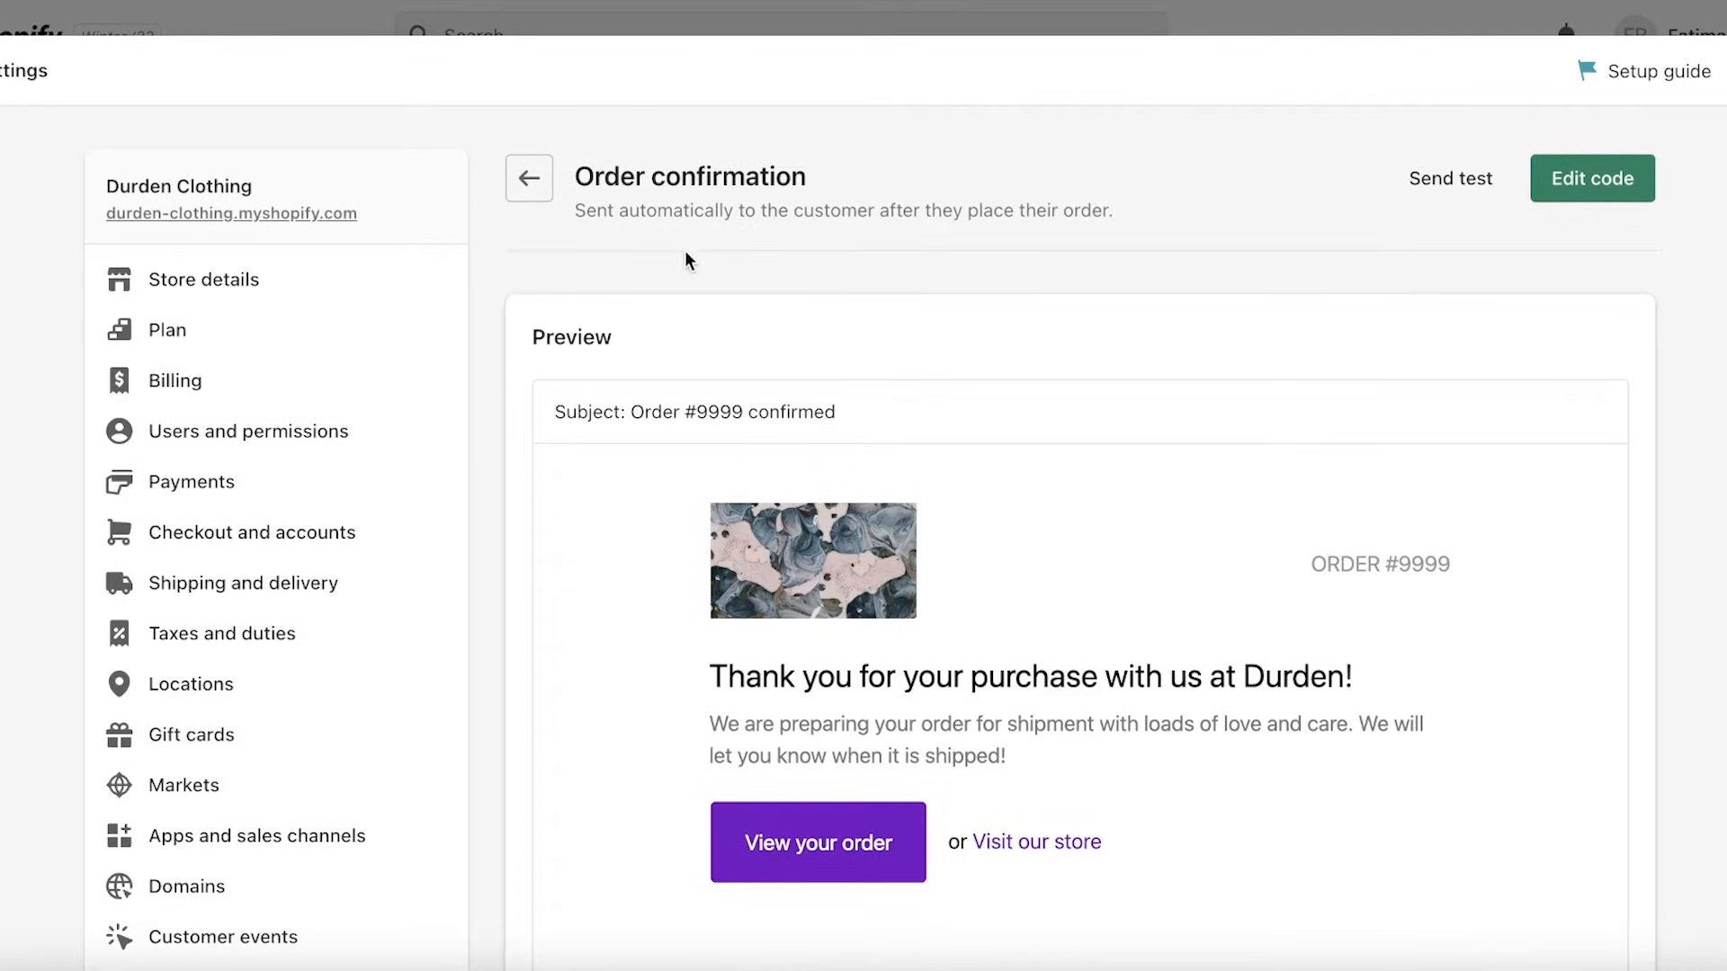
scroll(983, 405, "down", 1)
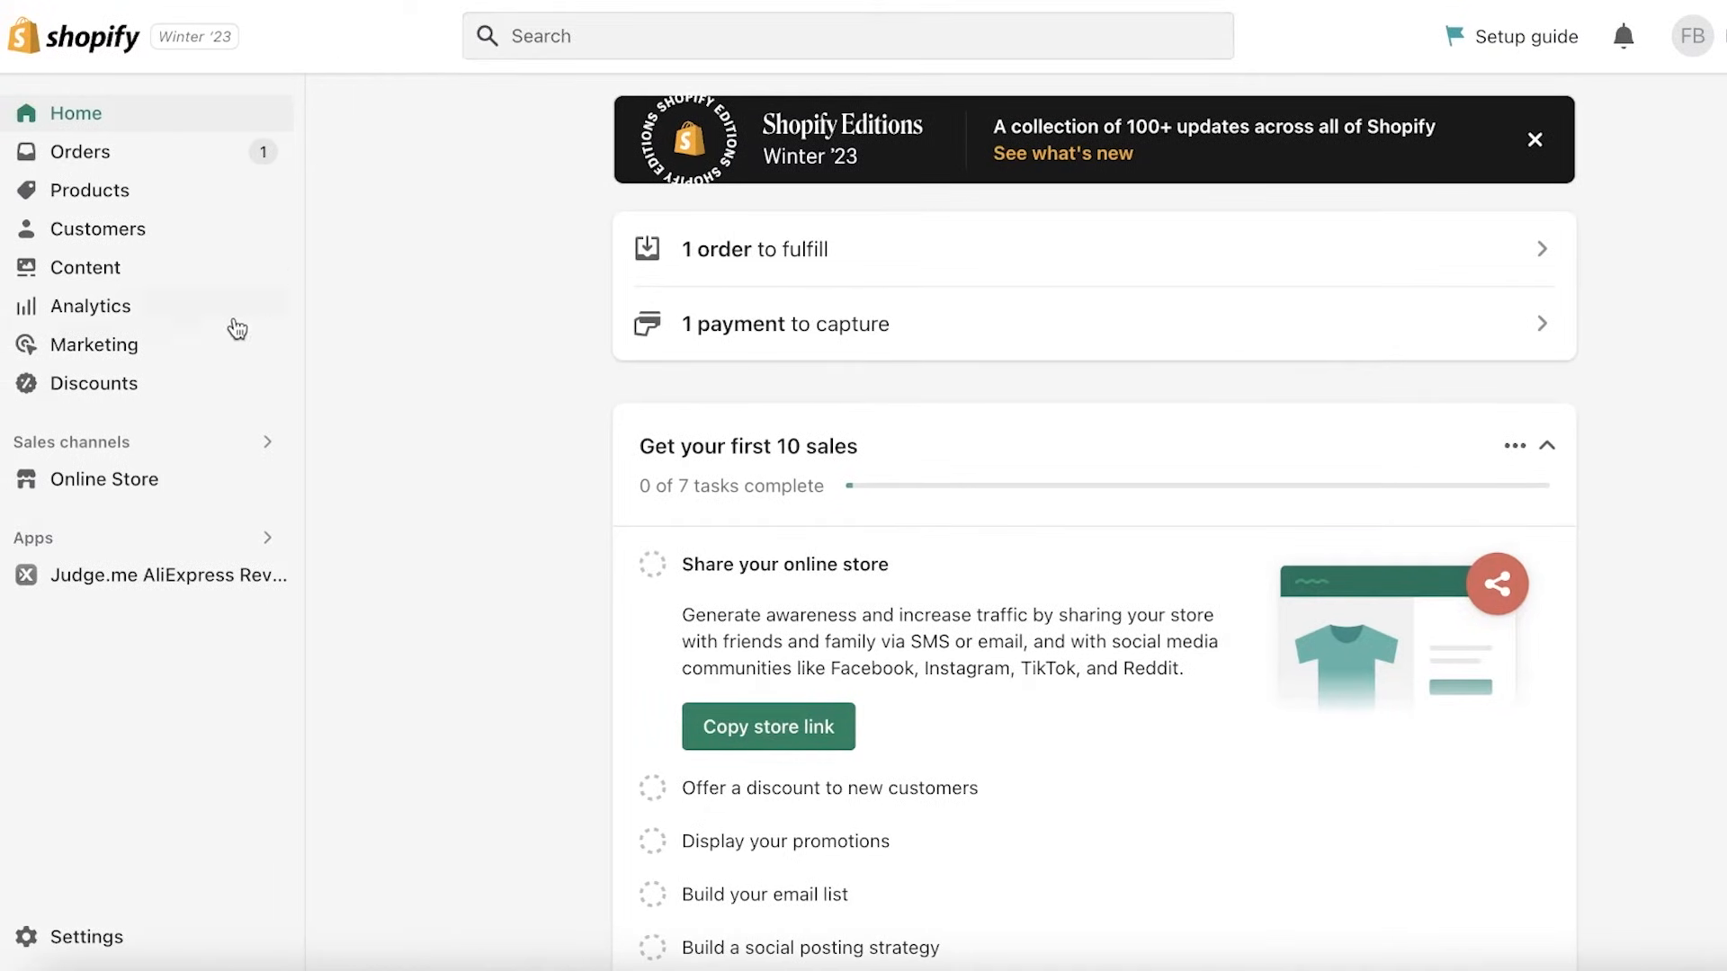
Search the Shopify App Store for "confirmation email" and open the OrderlyEmails: Email Templates listing
left_click(212, 536)
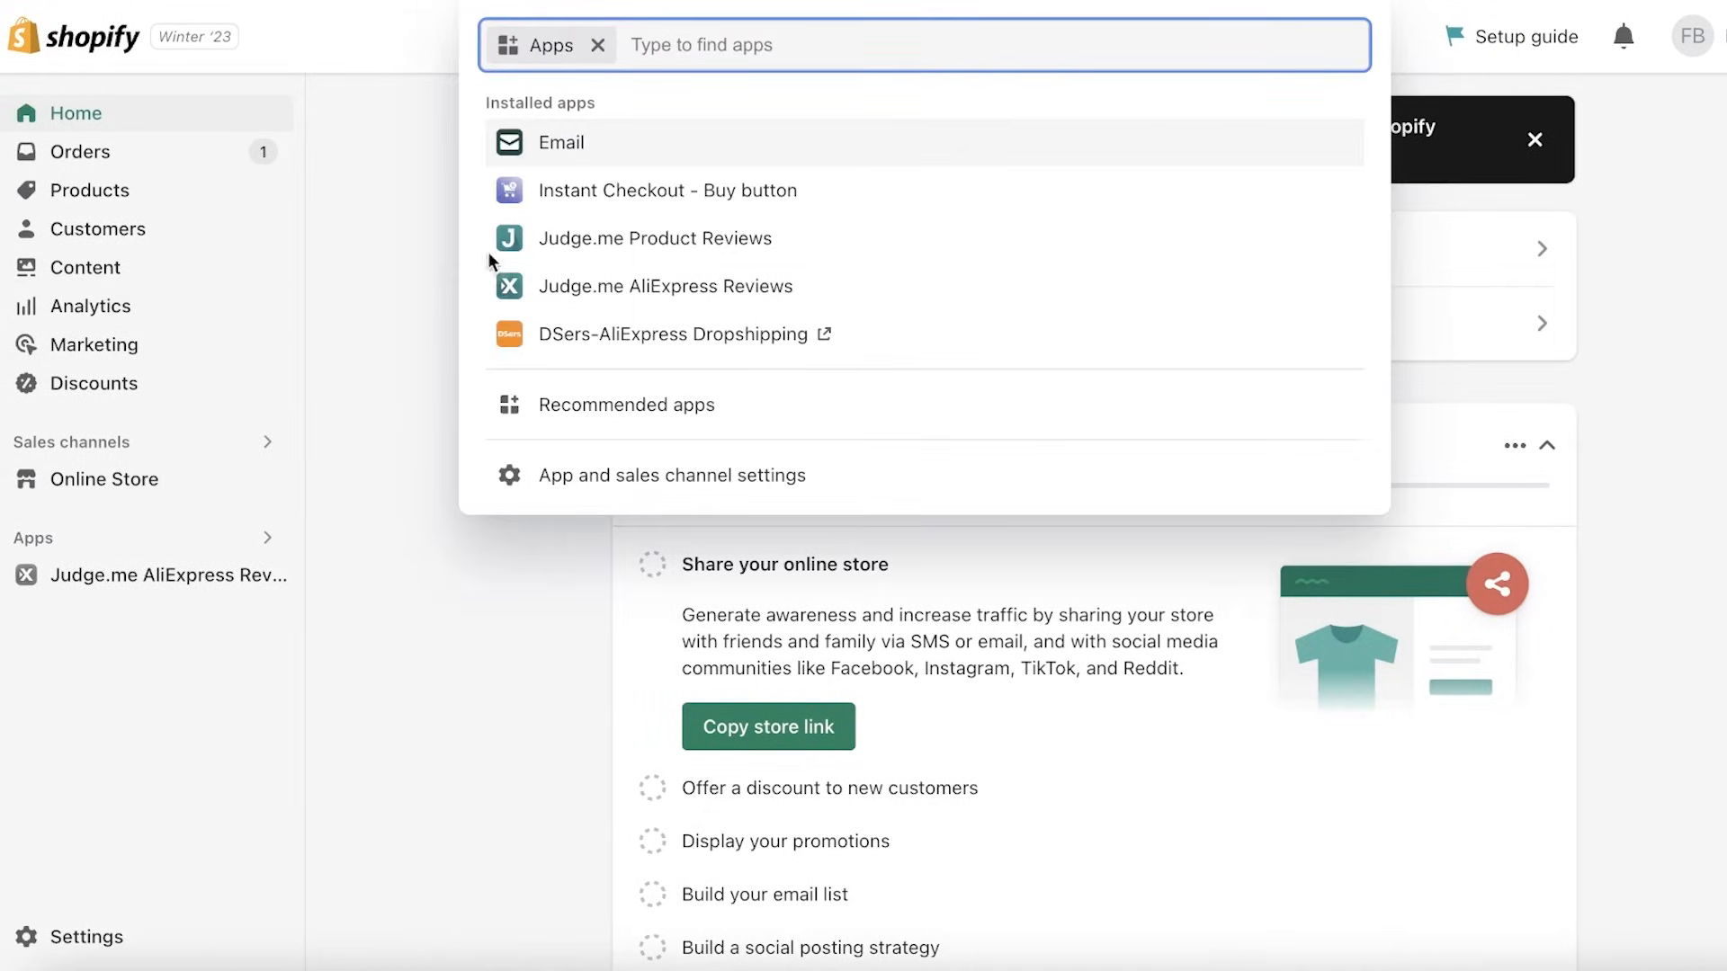
left_click(551, 486)
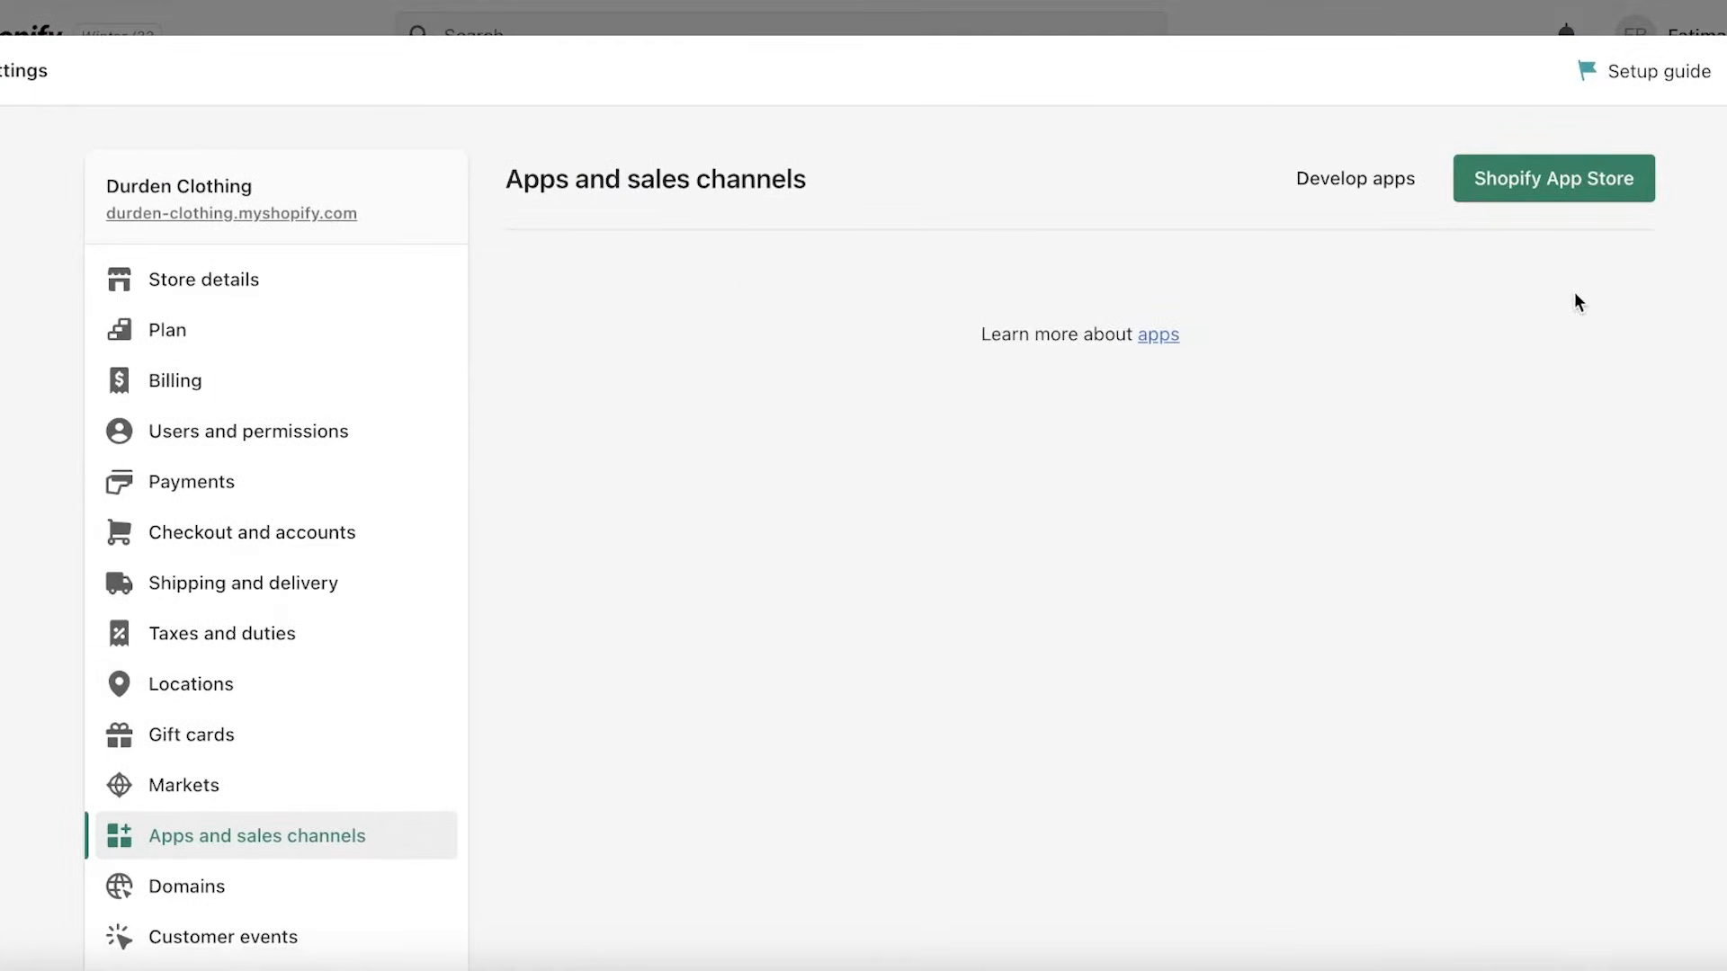
left_click(1646, 187)
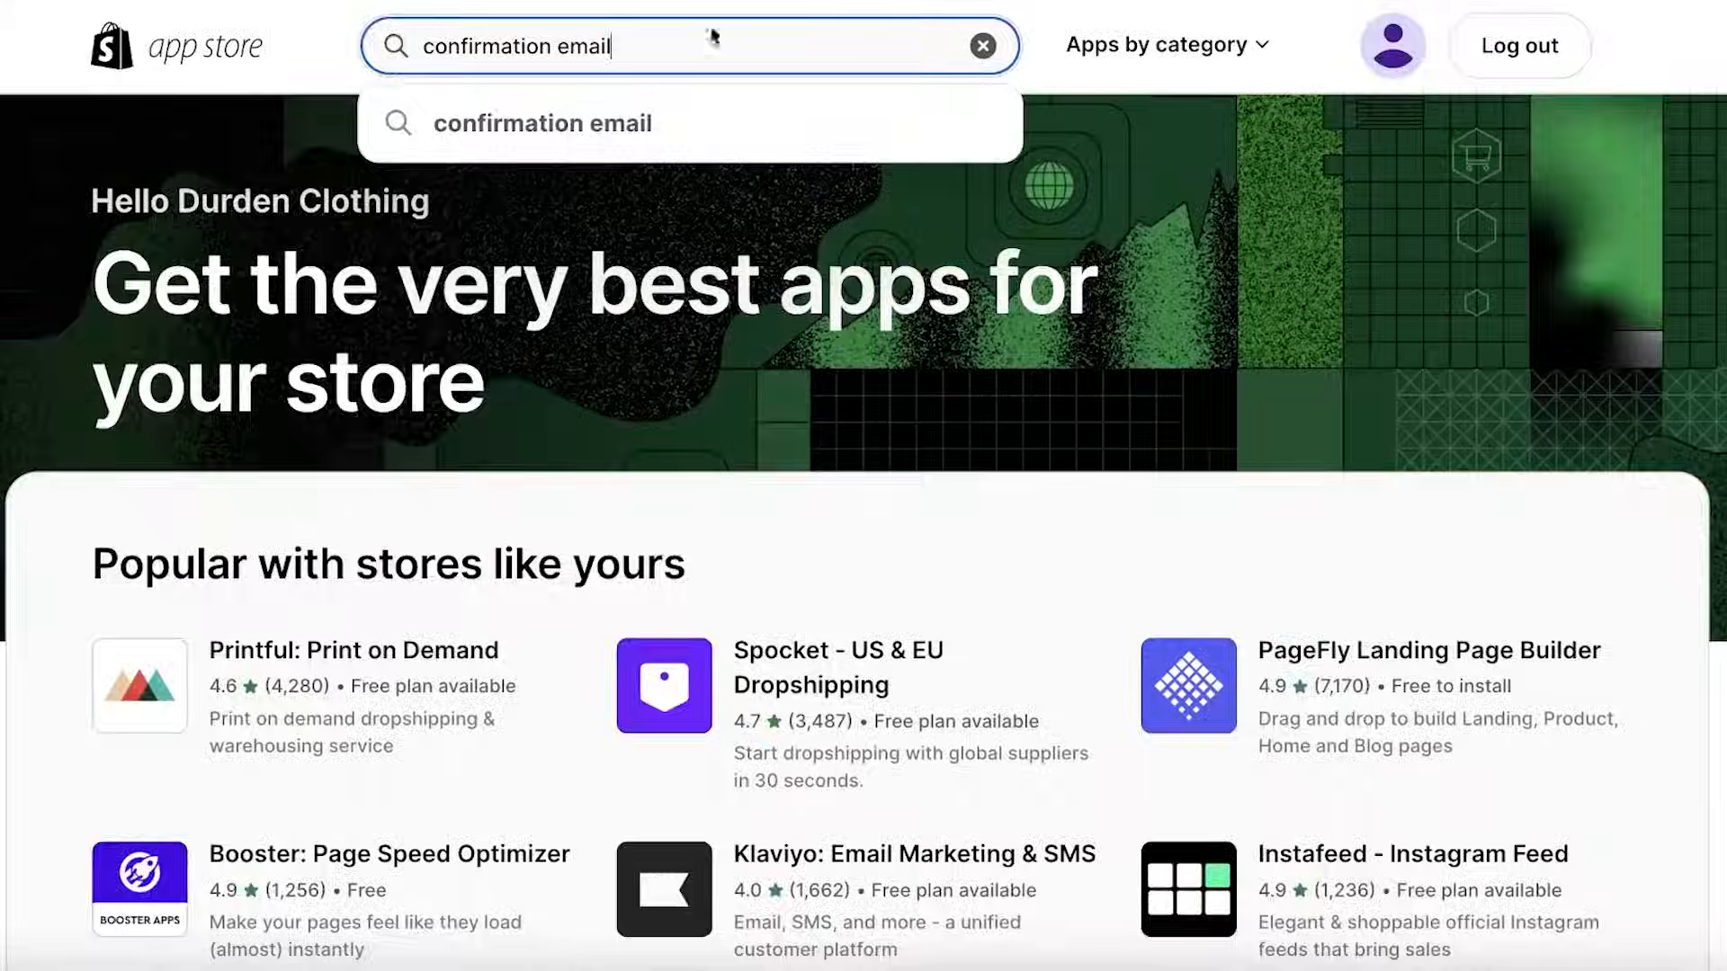
key("Return")
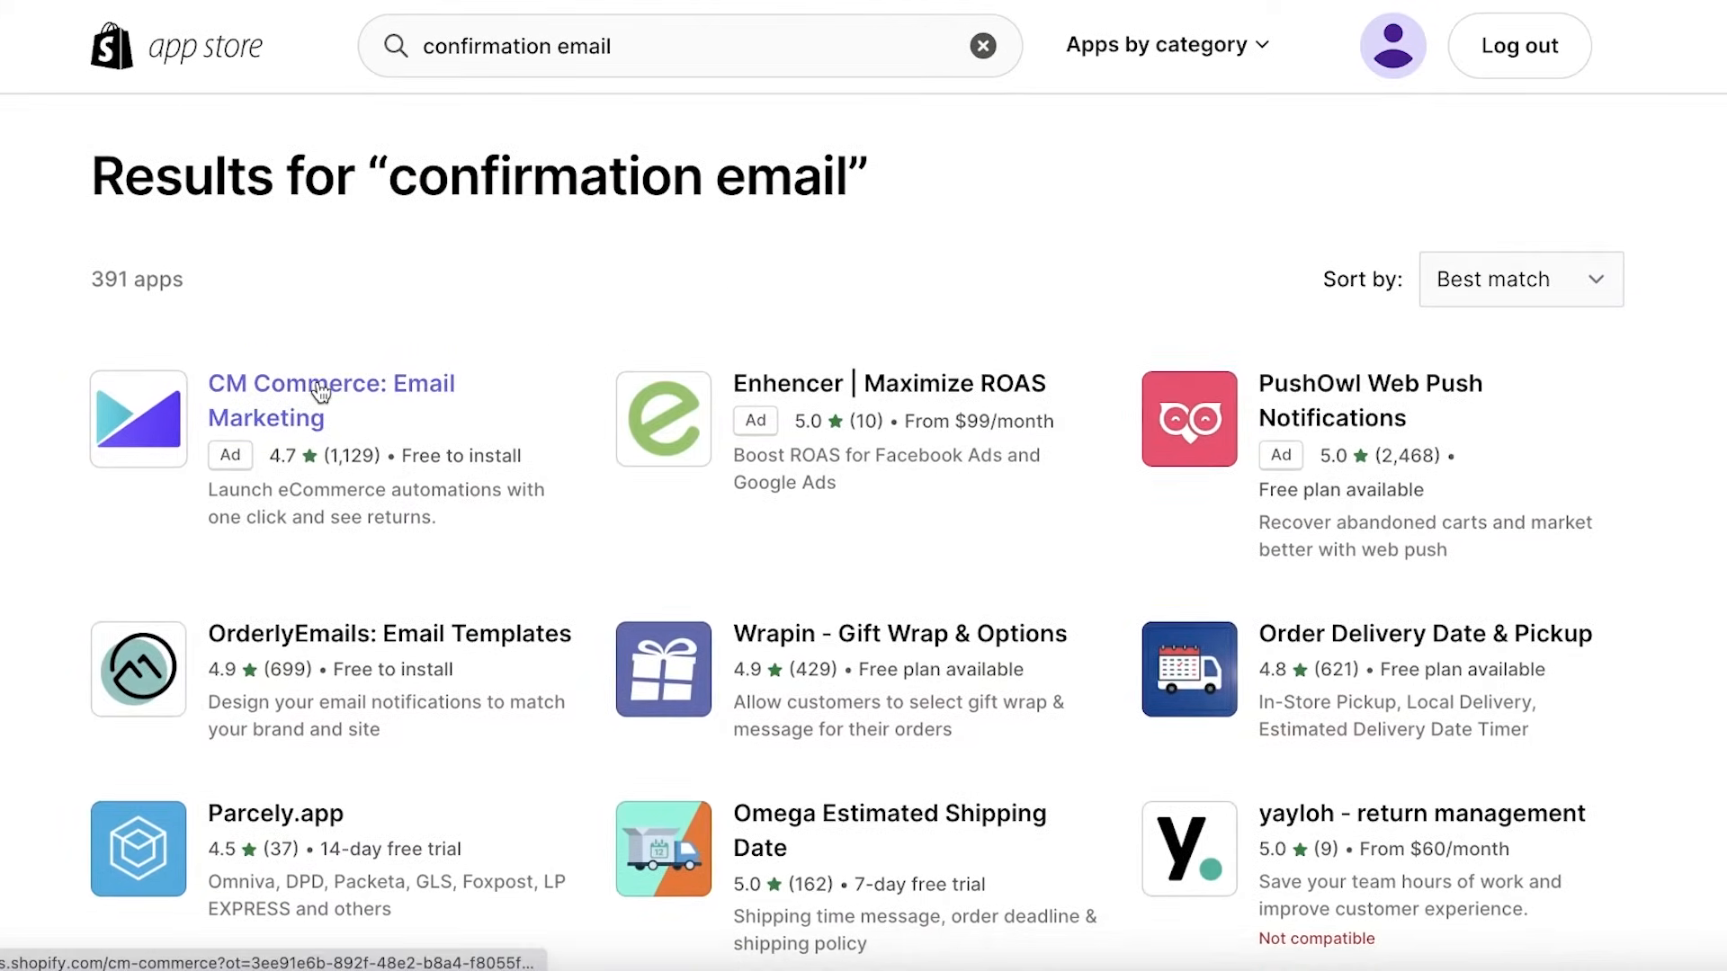
scroll(320, 409, "down", 1)
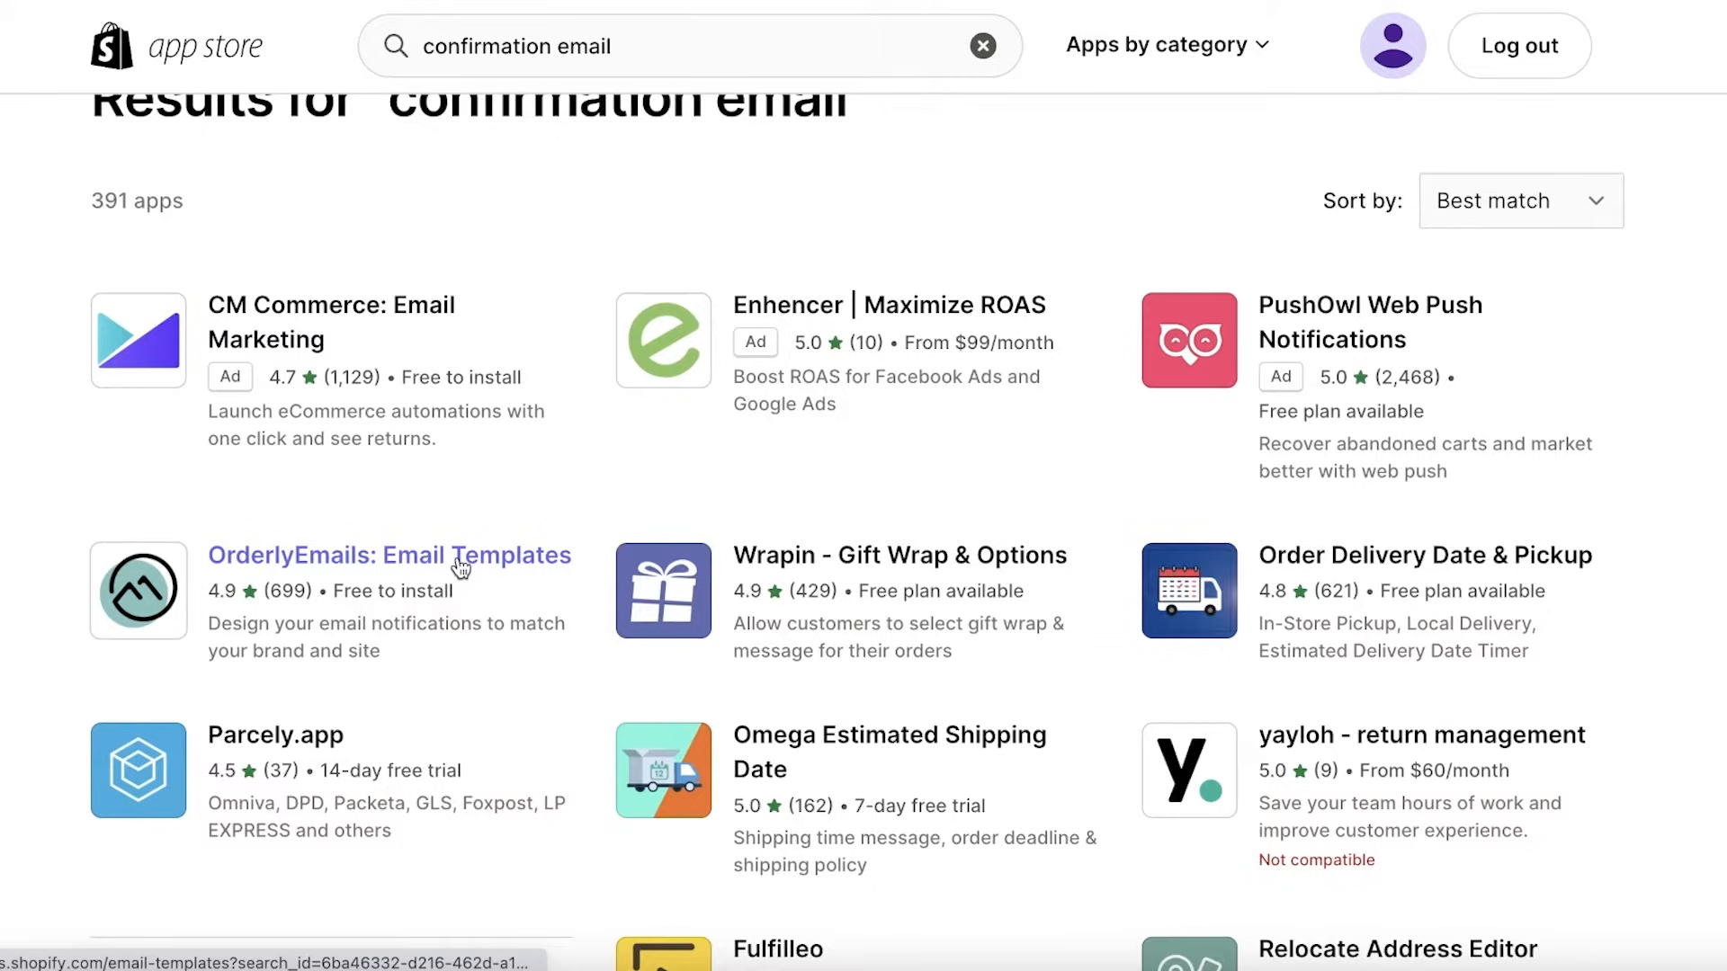
left_click(461, 567)
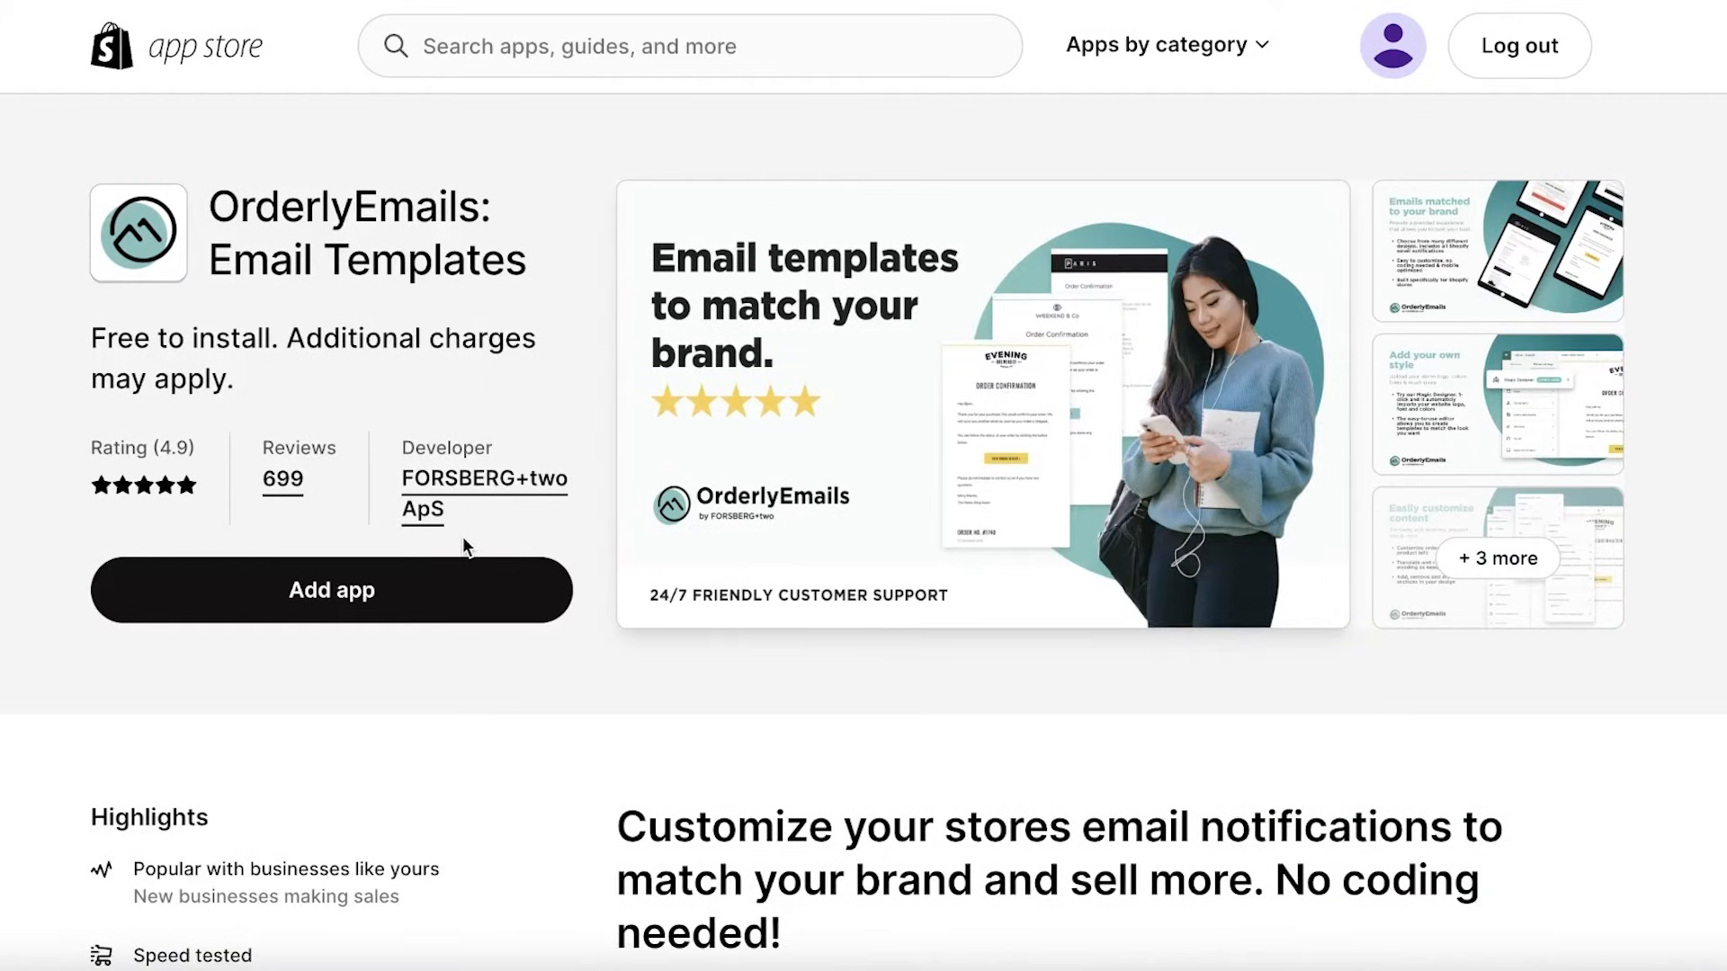
Install the OrderlyEmails: Email Templates app on the store and pin it in the admin navigation
scroll(462, 536, "down", 4)
scroll(1025, 520, "up", 3)
scroll(494, 386, "down", 2)
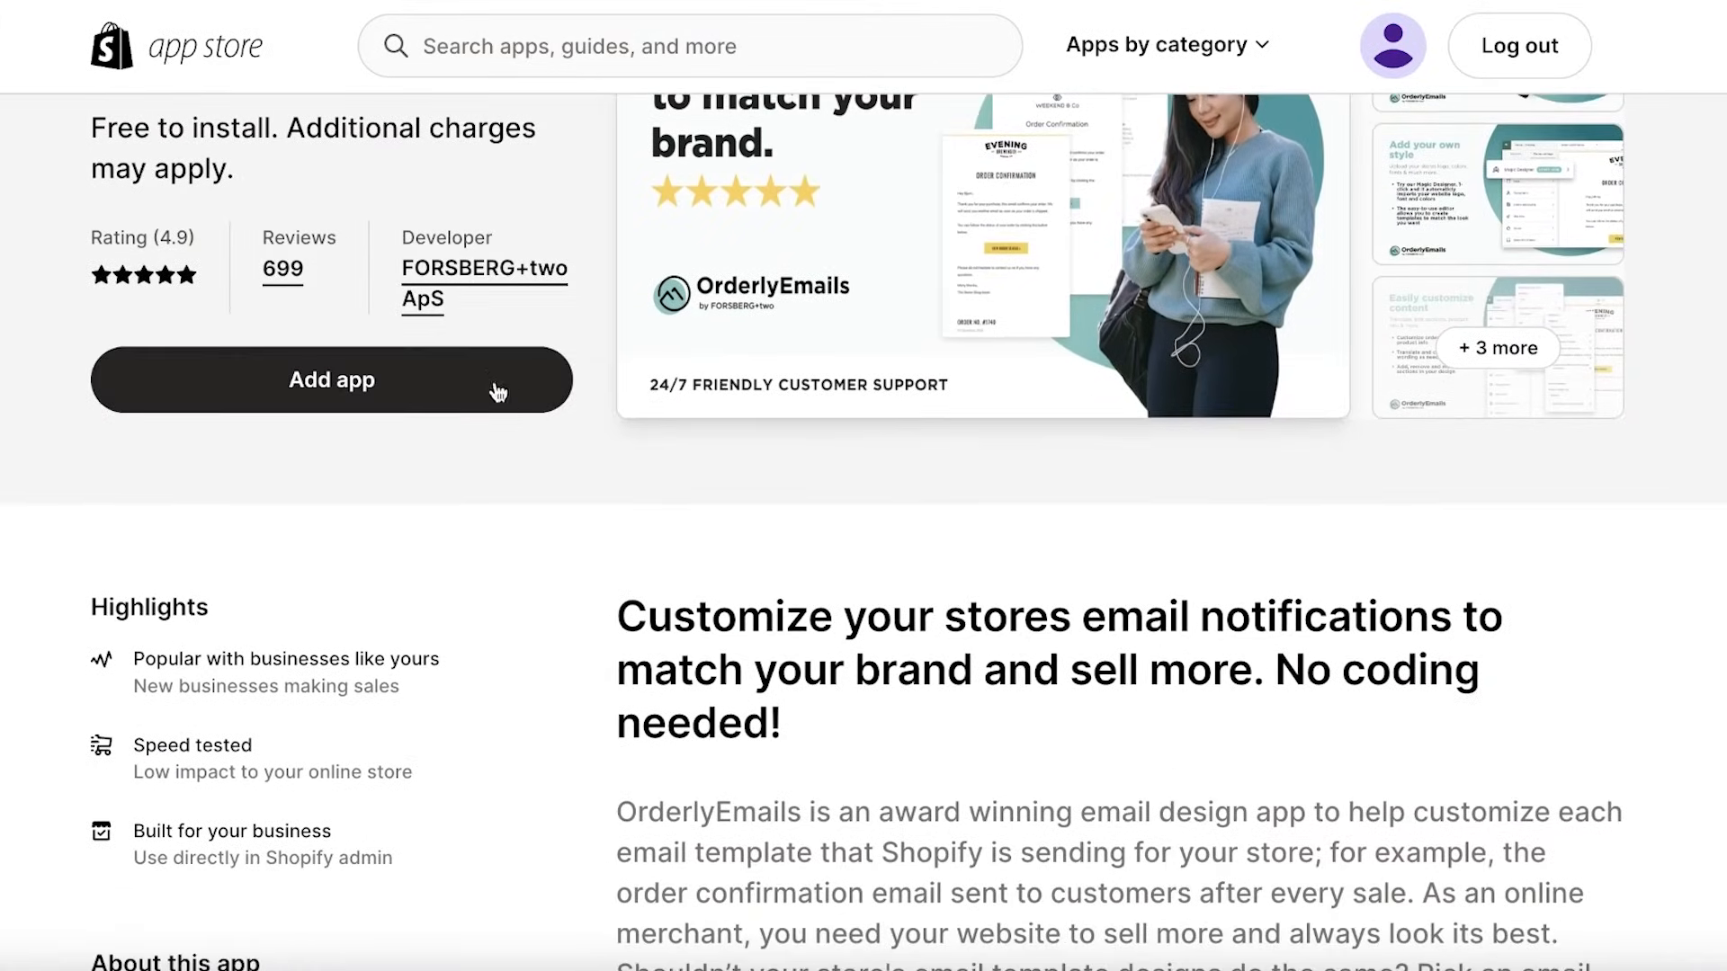
scroll(482, 374, "up", 3)
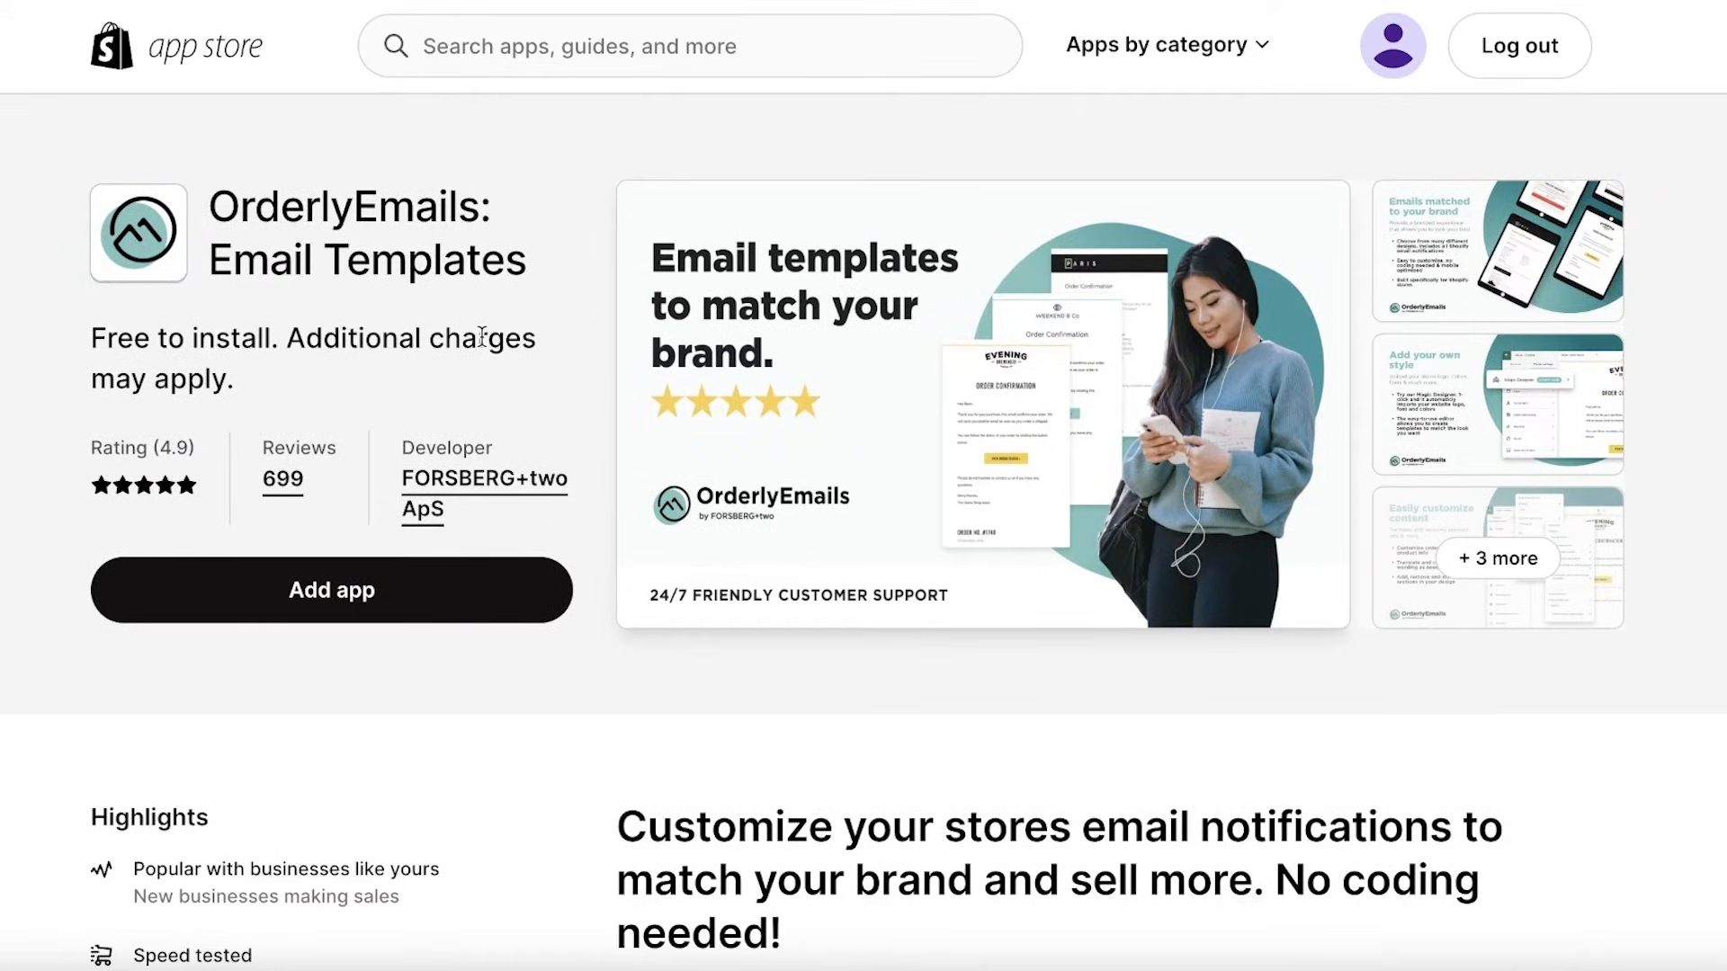
left_click(315, 596)
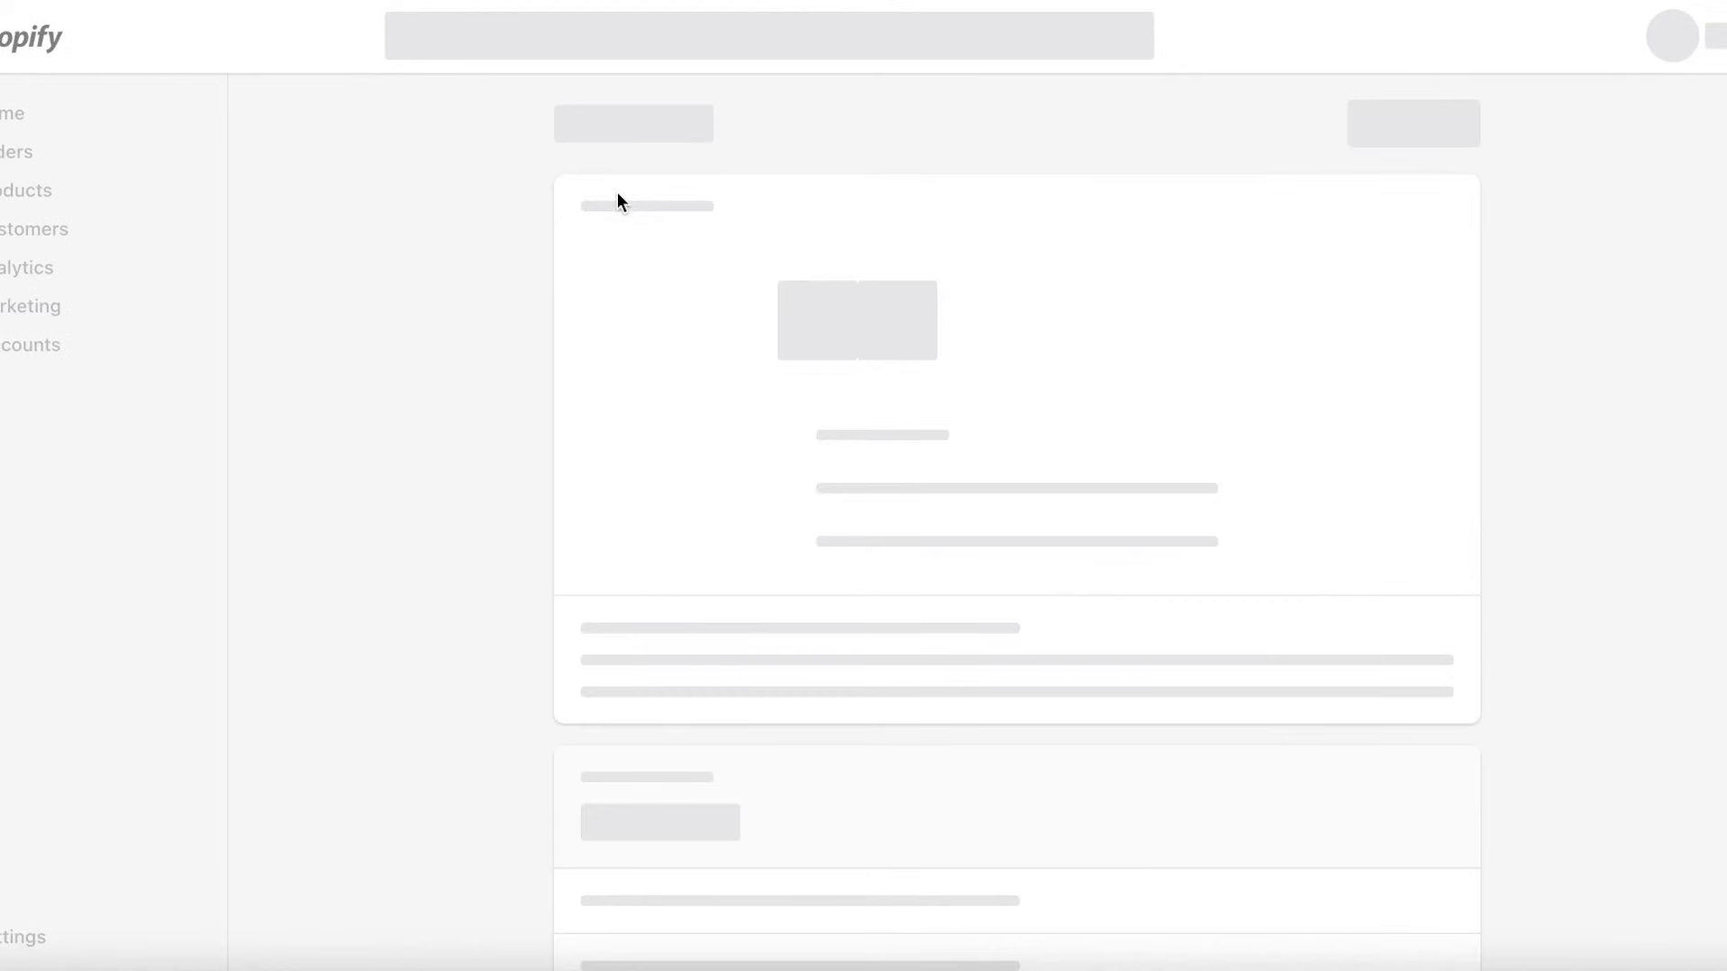
left_click(1407, 123)
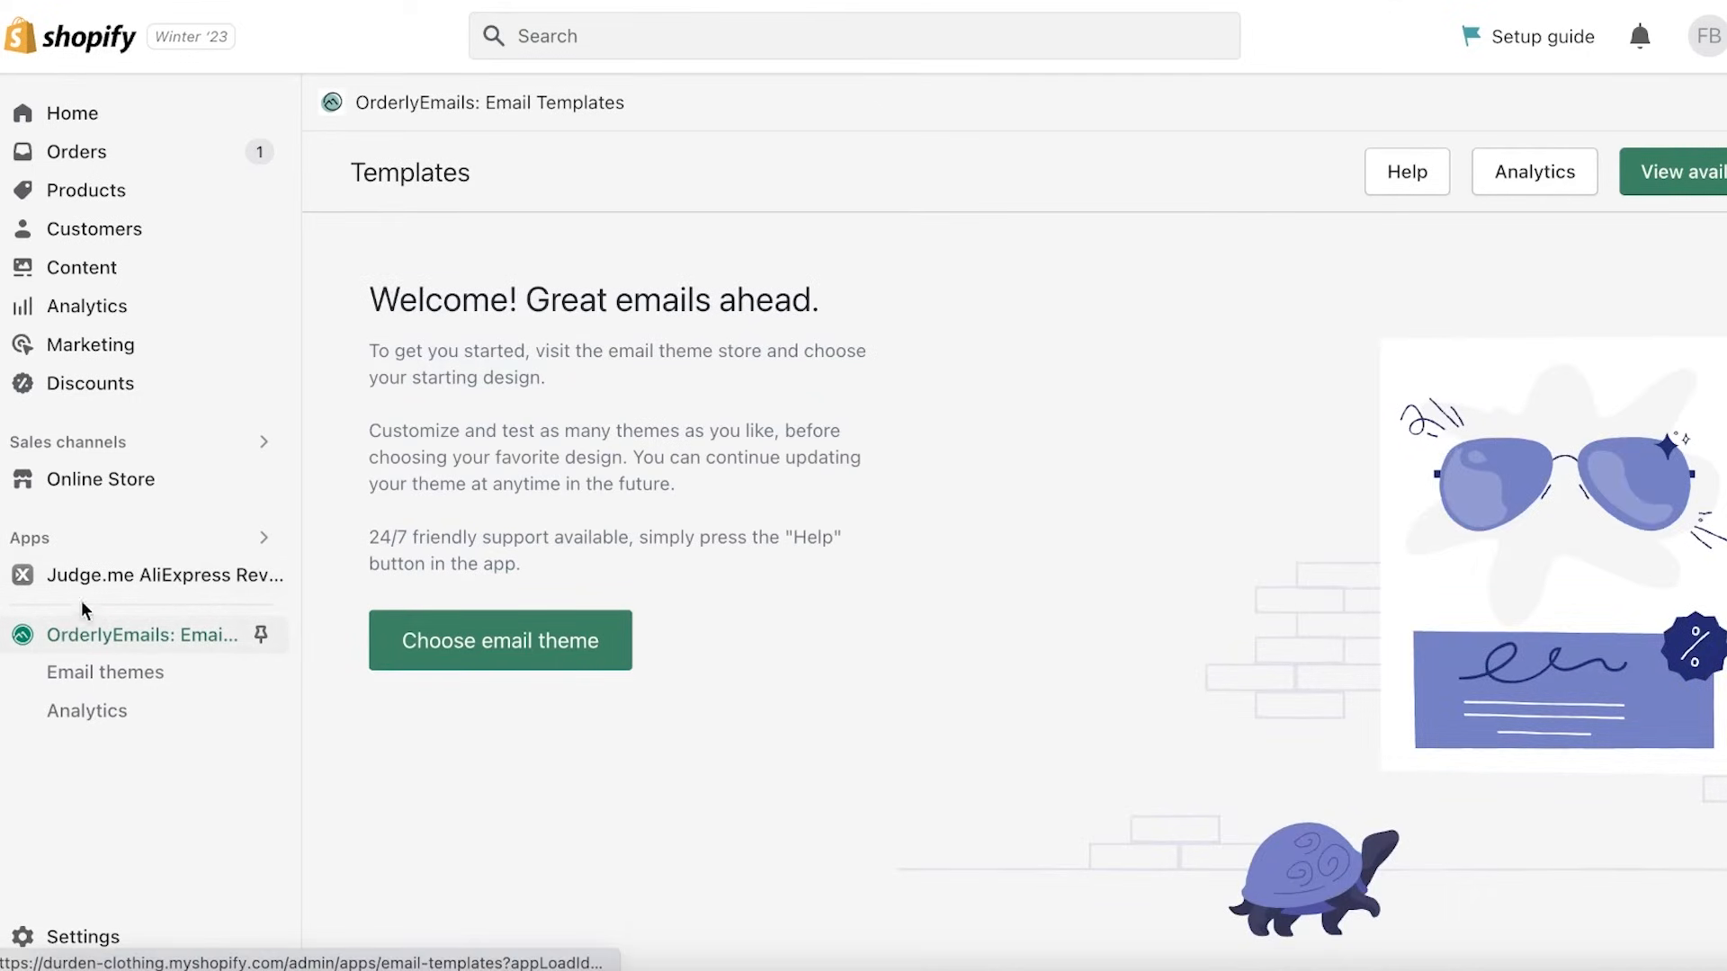
left_click(261, 637)
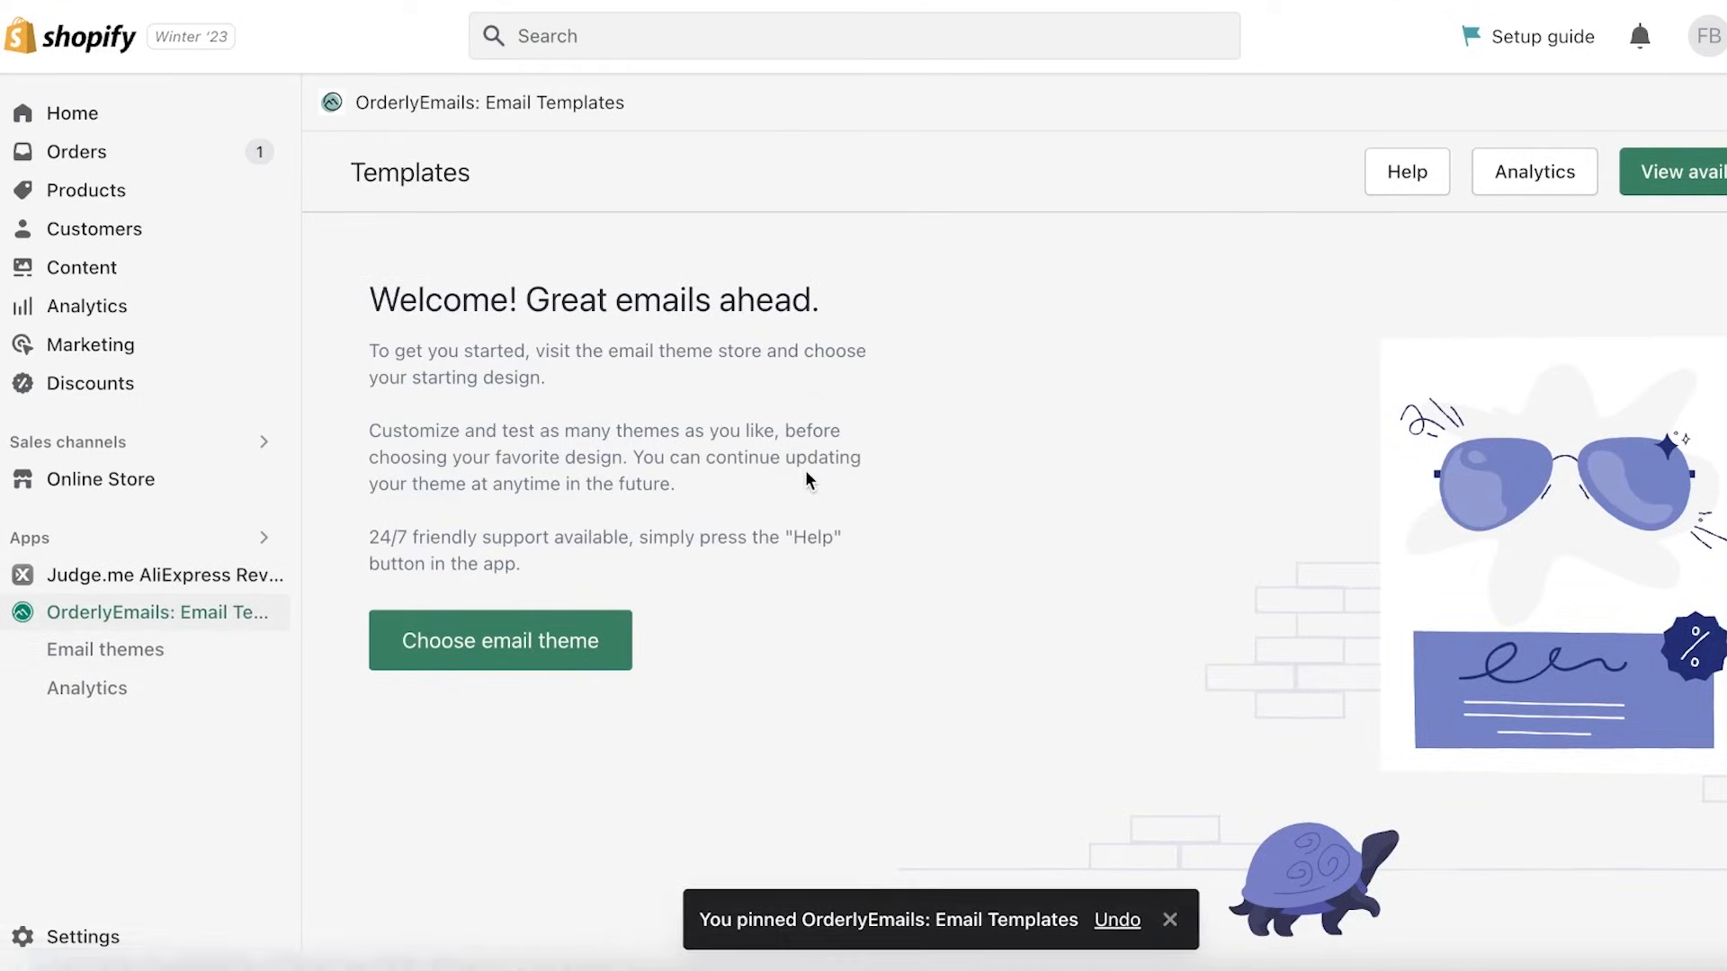
Open the OrderlyEmails email theme catalogue and look through the order confirmation designs, from Venue to CM Commerce
left_click(515, 642)
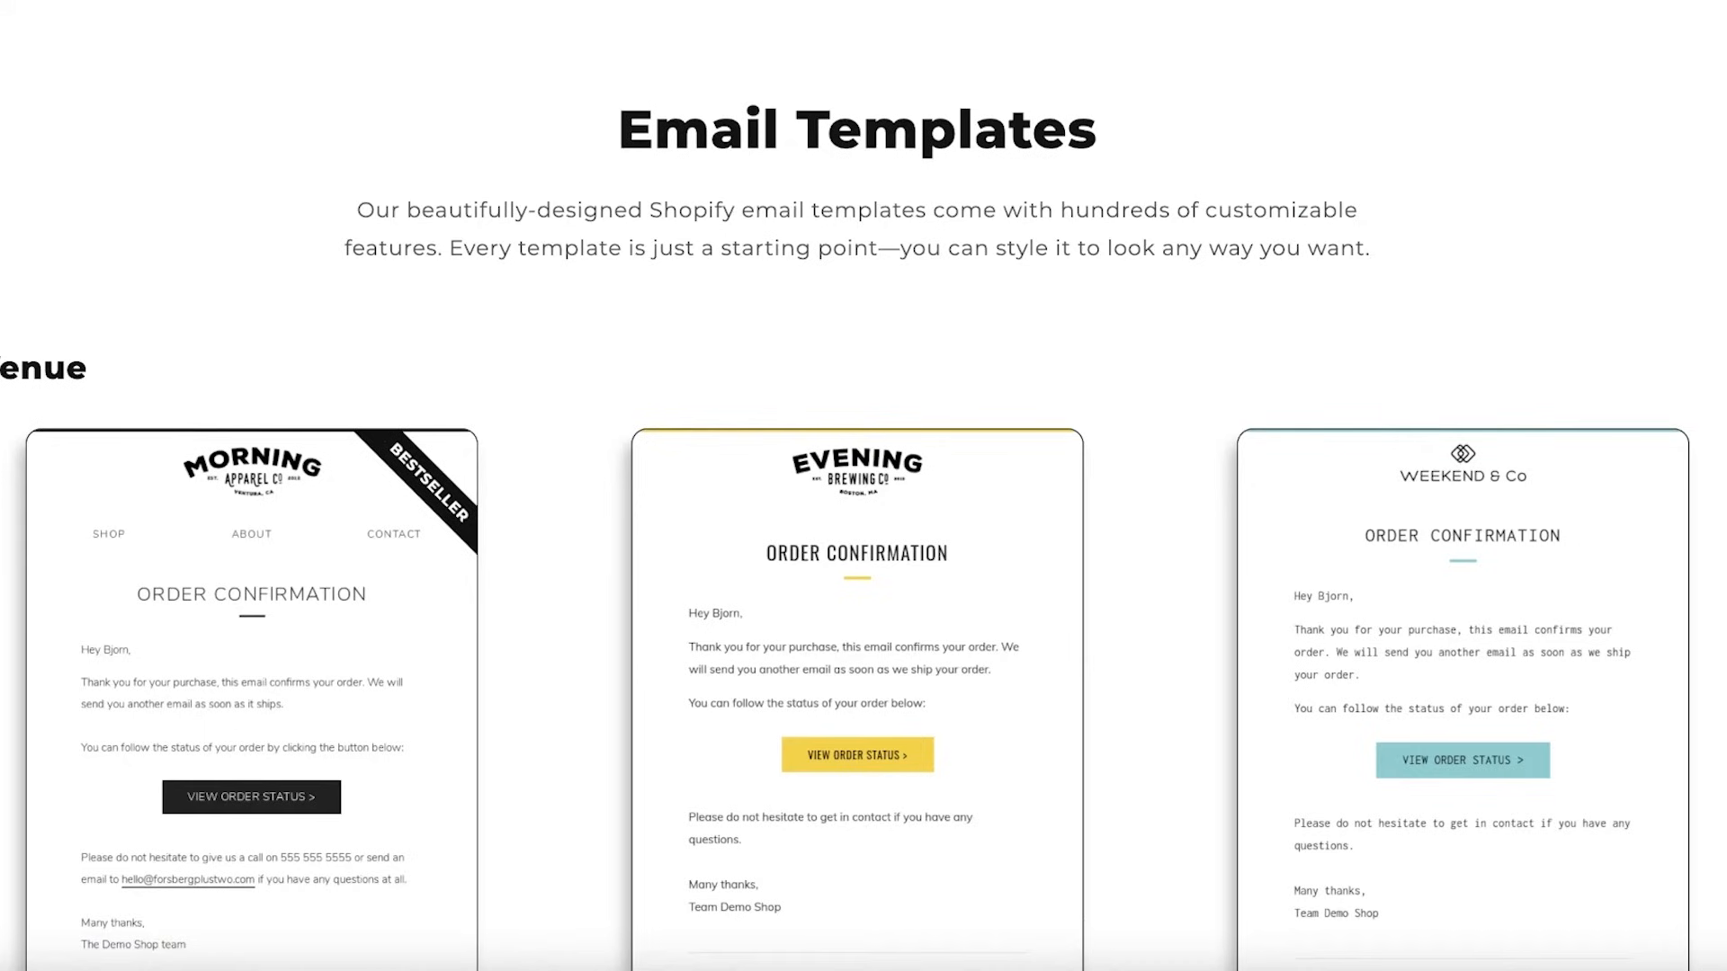
scroll(1709, 360, "down", 10)
scroll(1646, 370, "up", 8)
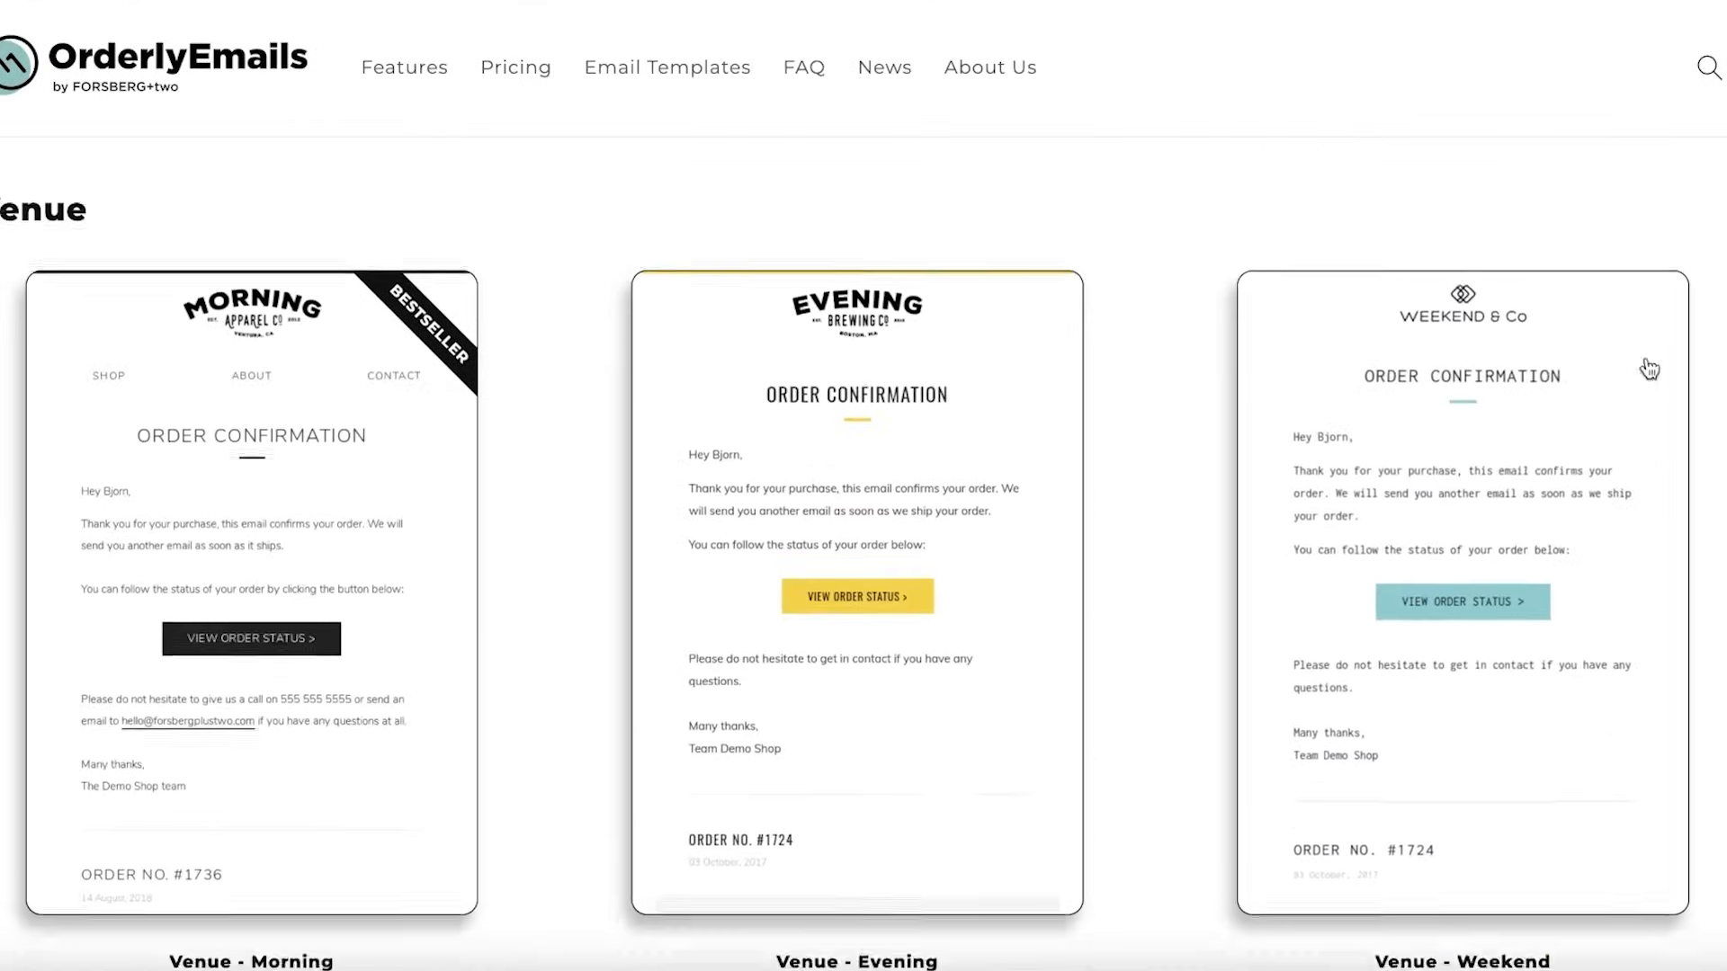
scroll(684, 235, "down", 15)
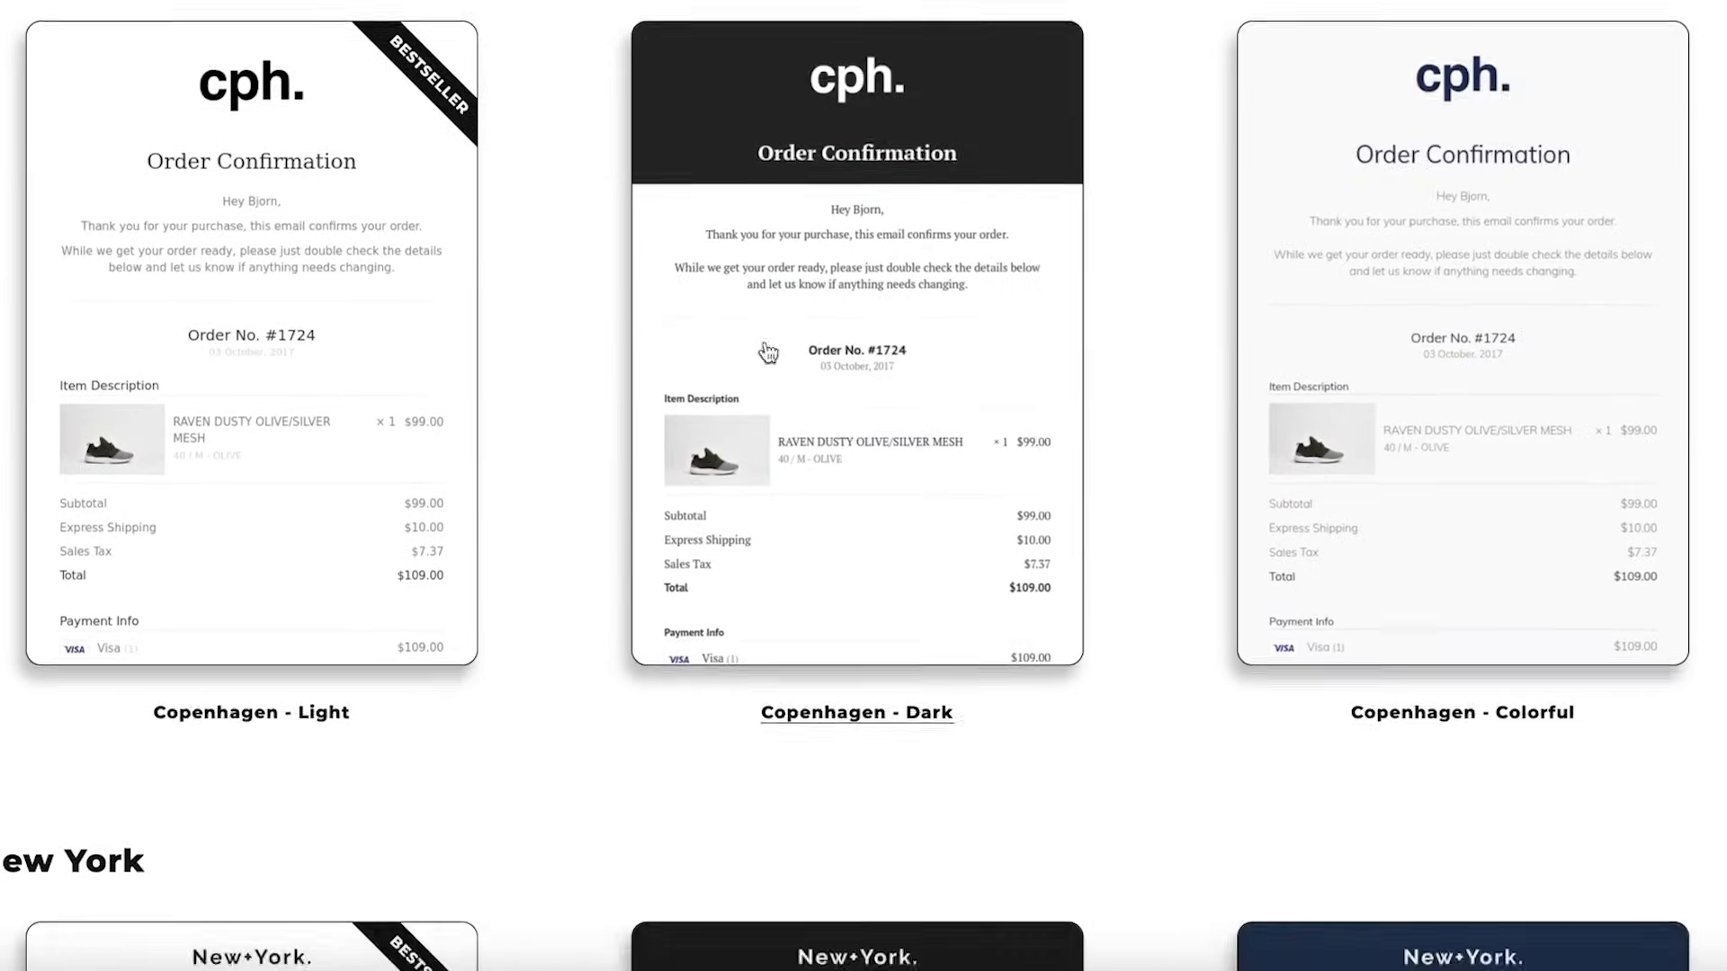
scroll(1244, 306, "down", 20)
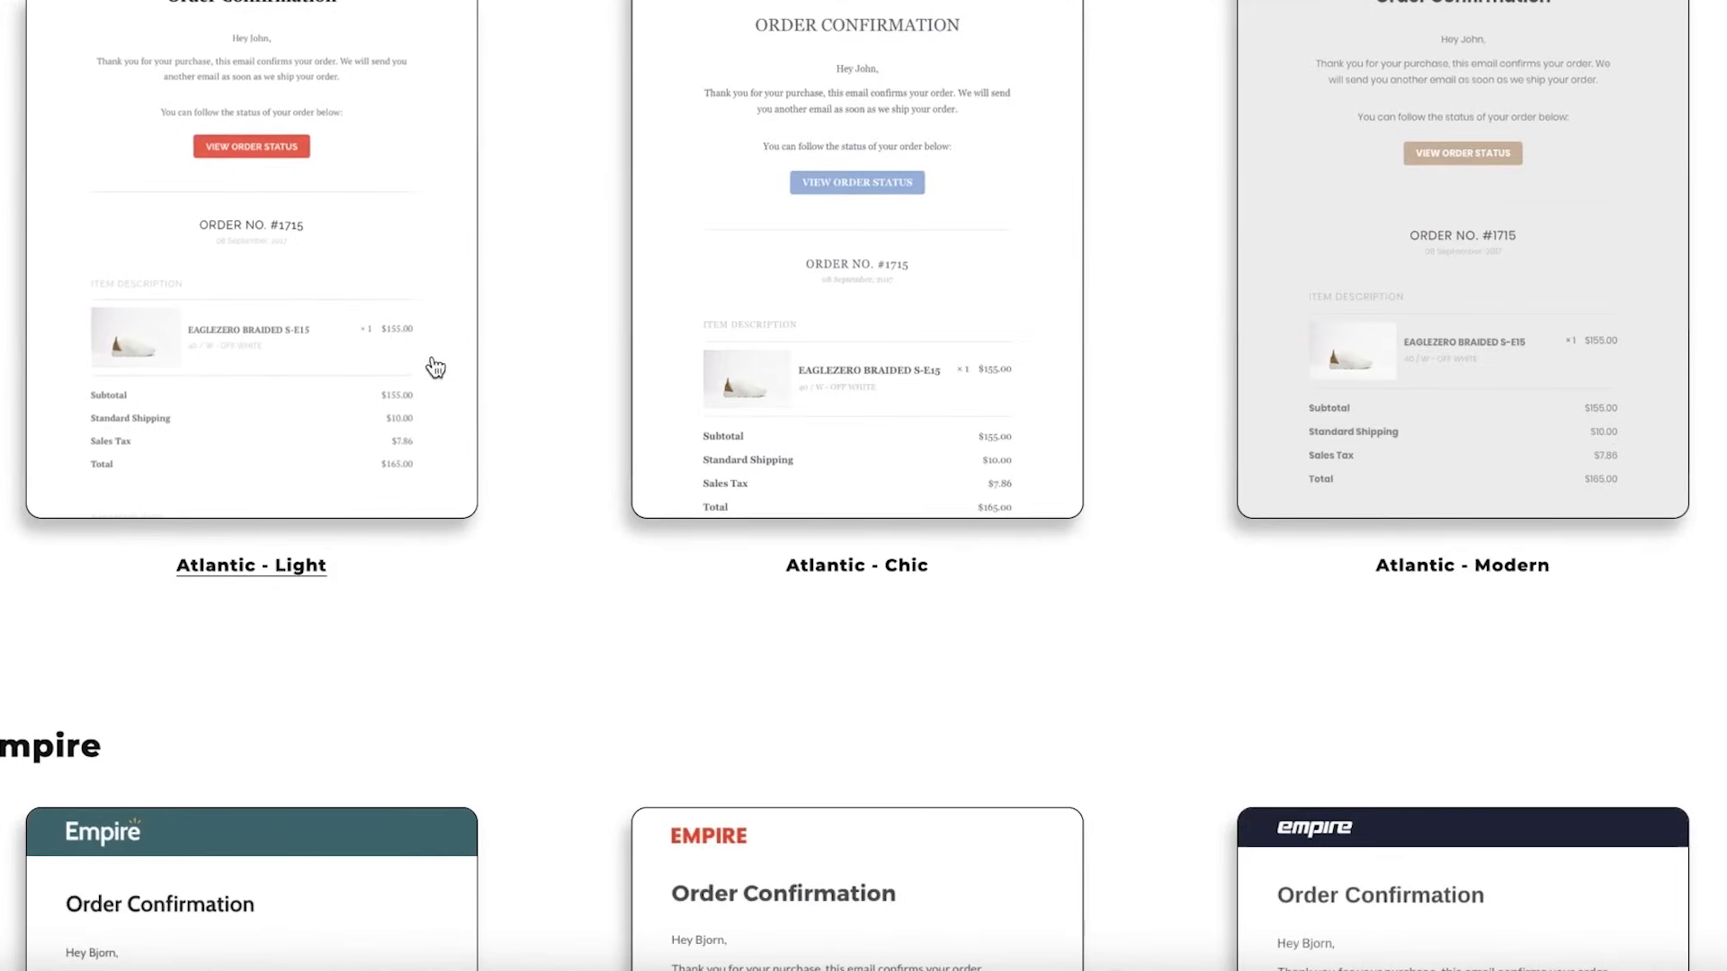
scroll(1458, 324, "down", 20)
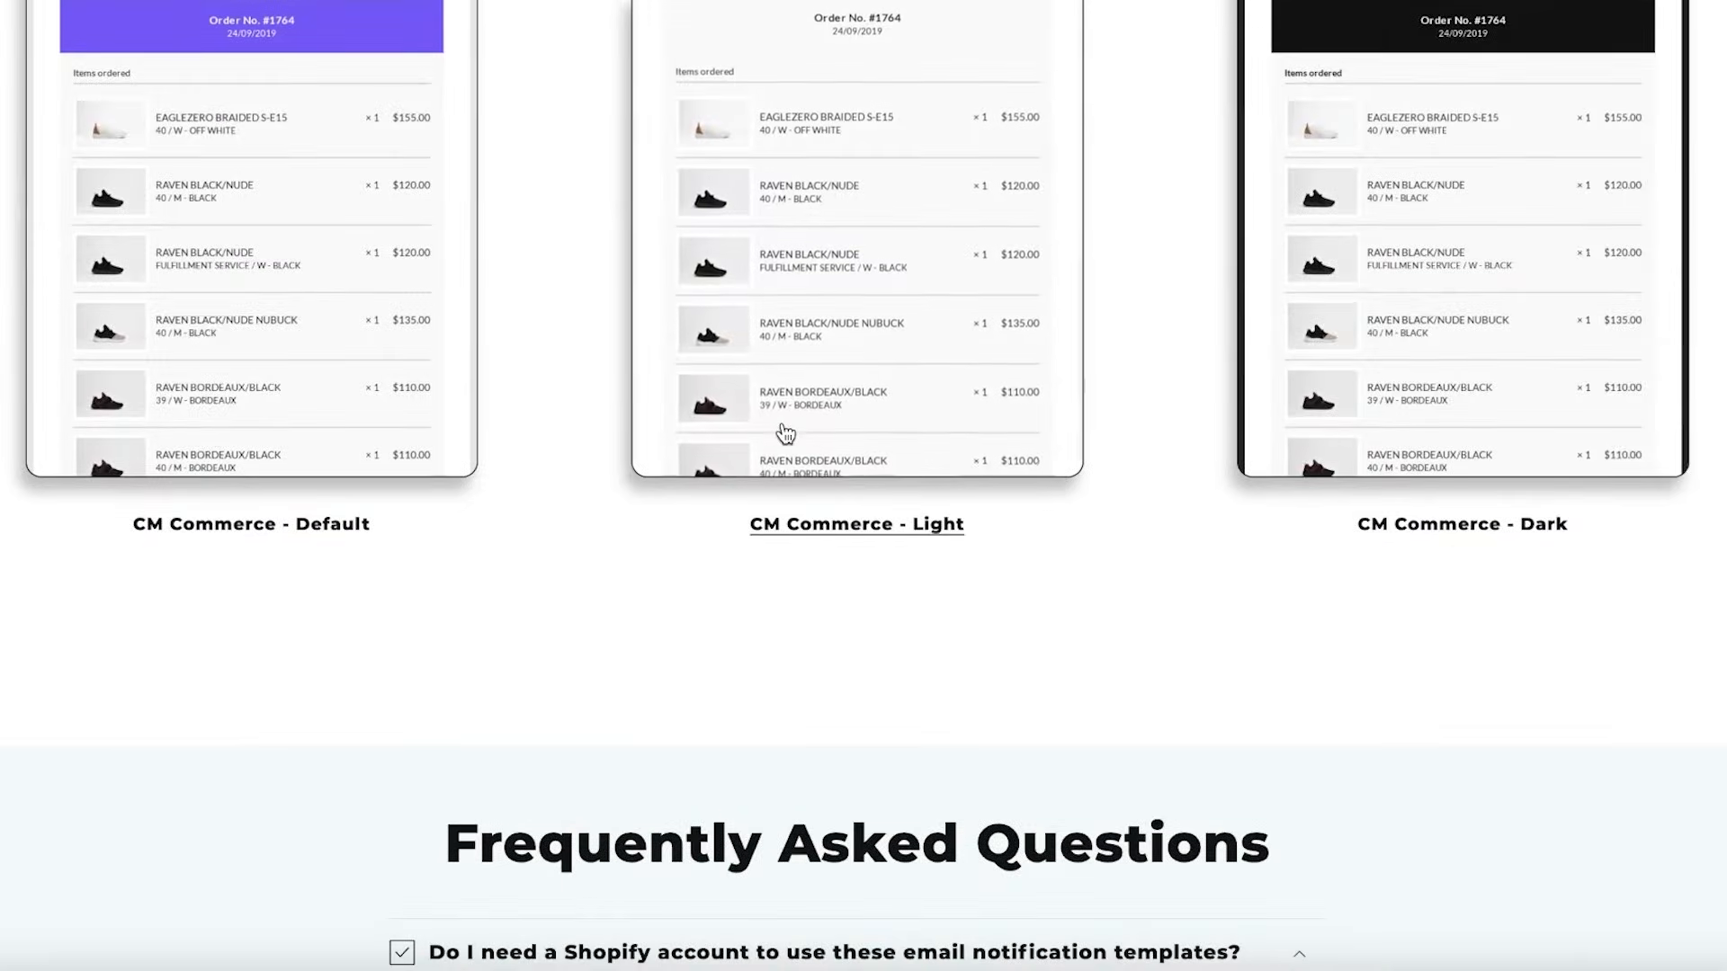
scroll(788, 420, "up", 20)
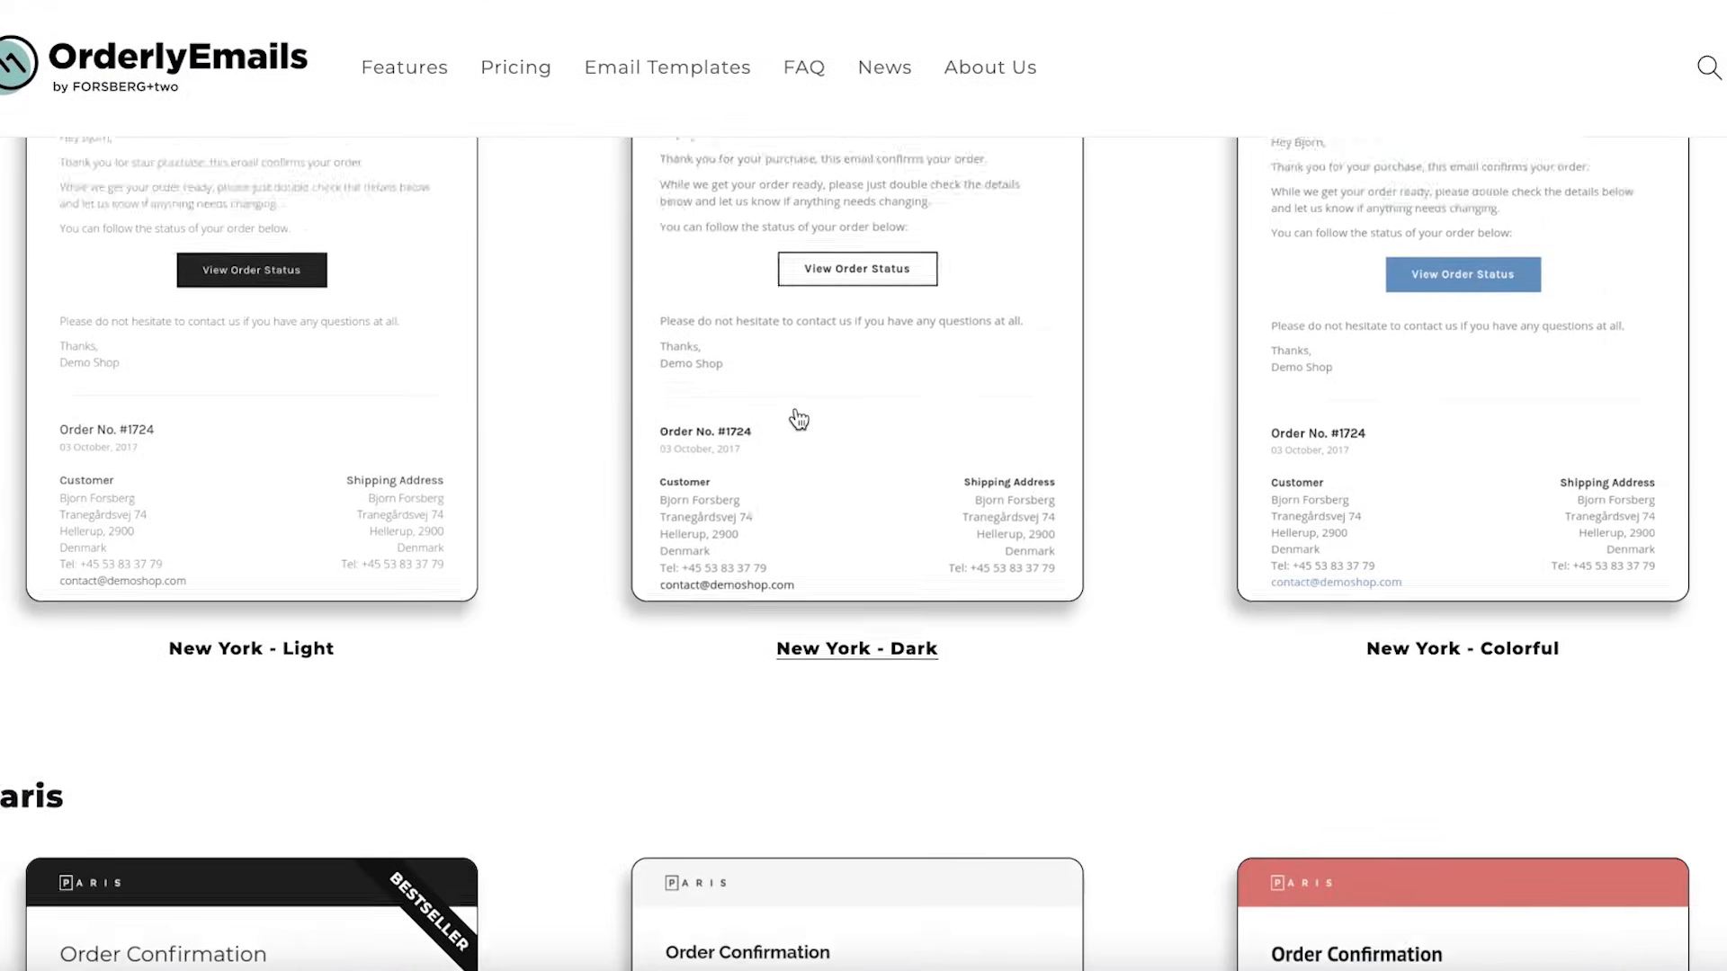
View the New York - Dark template's page to check its price and included features, and return to the template catalogue
left_click(845, 281)
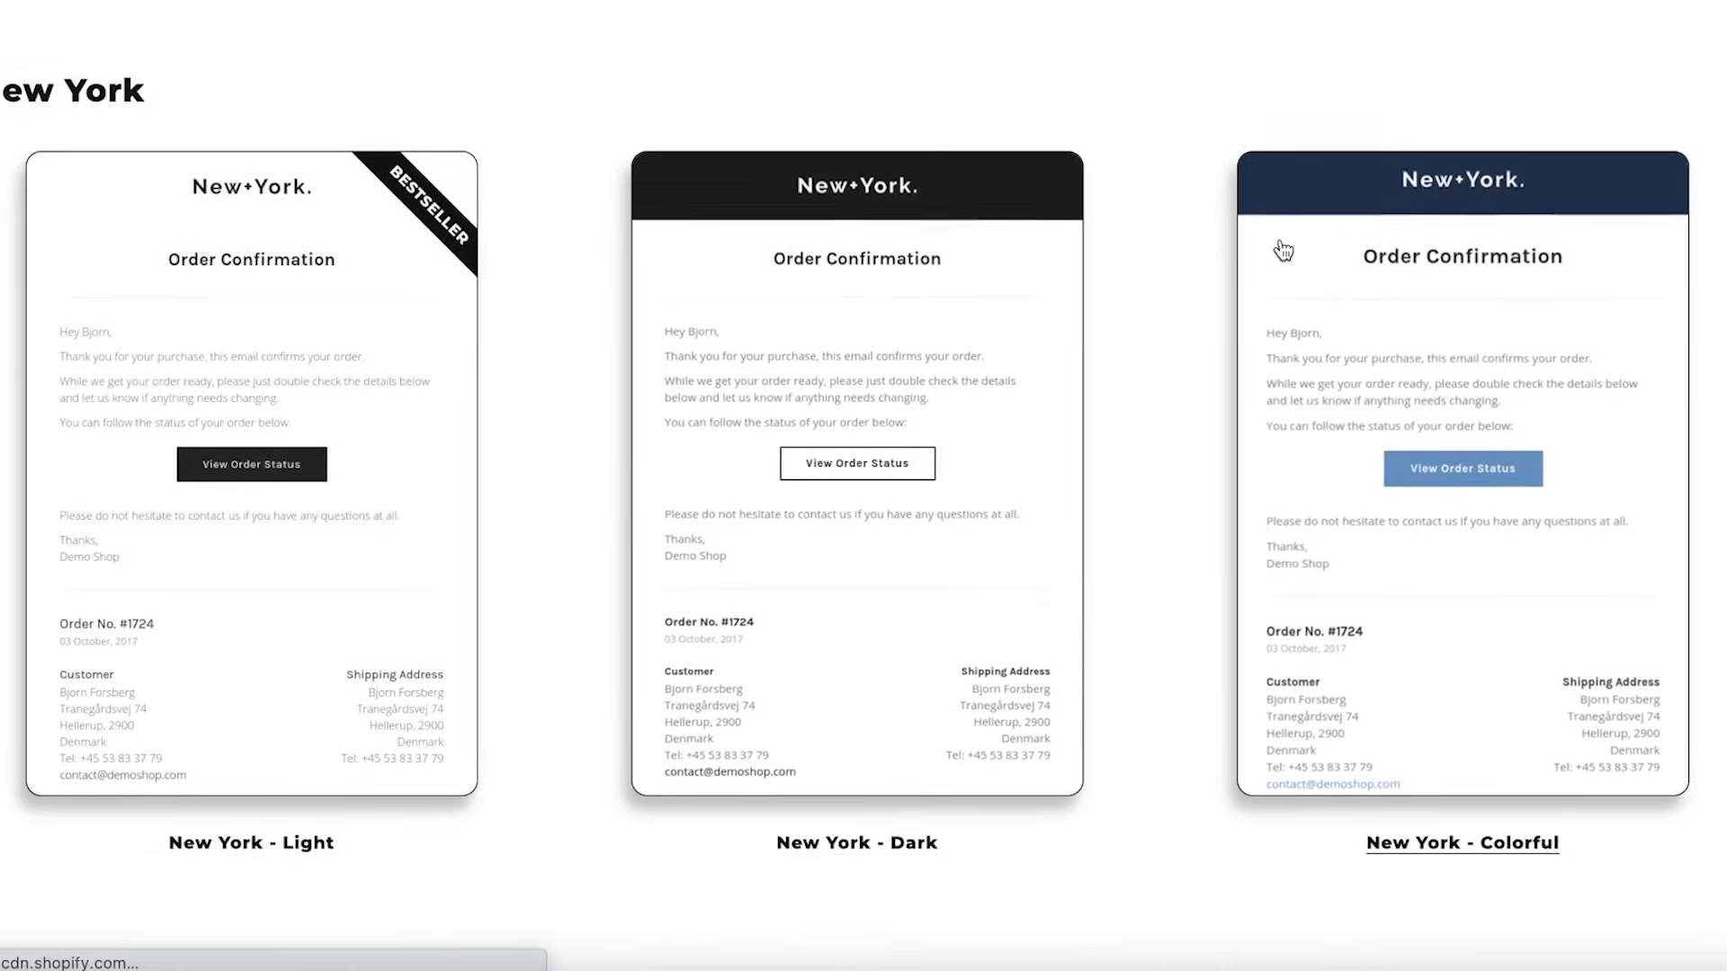
scroll(1280, 243, "down", 7)
scroll(674, 323, "up", 7)
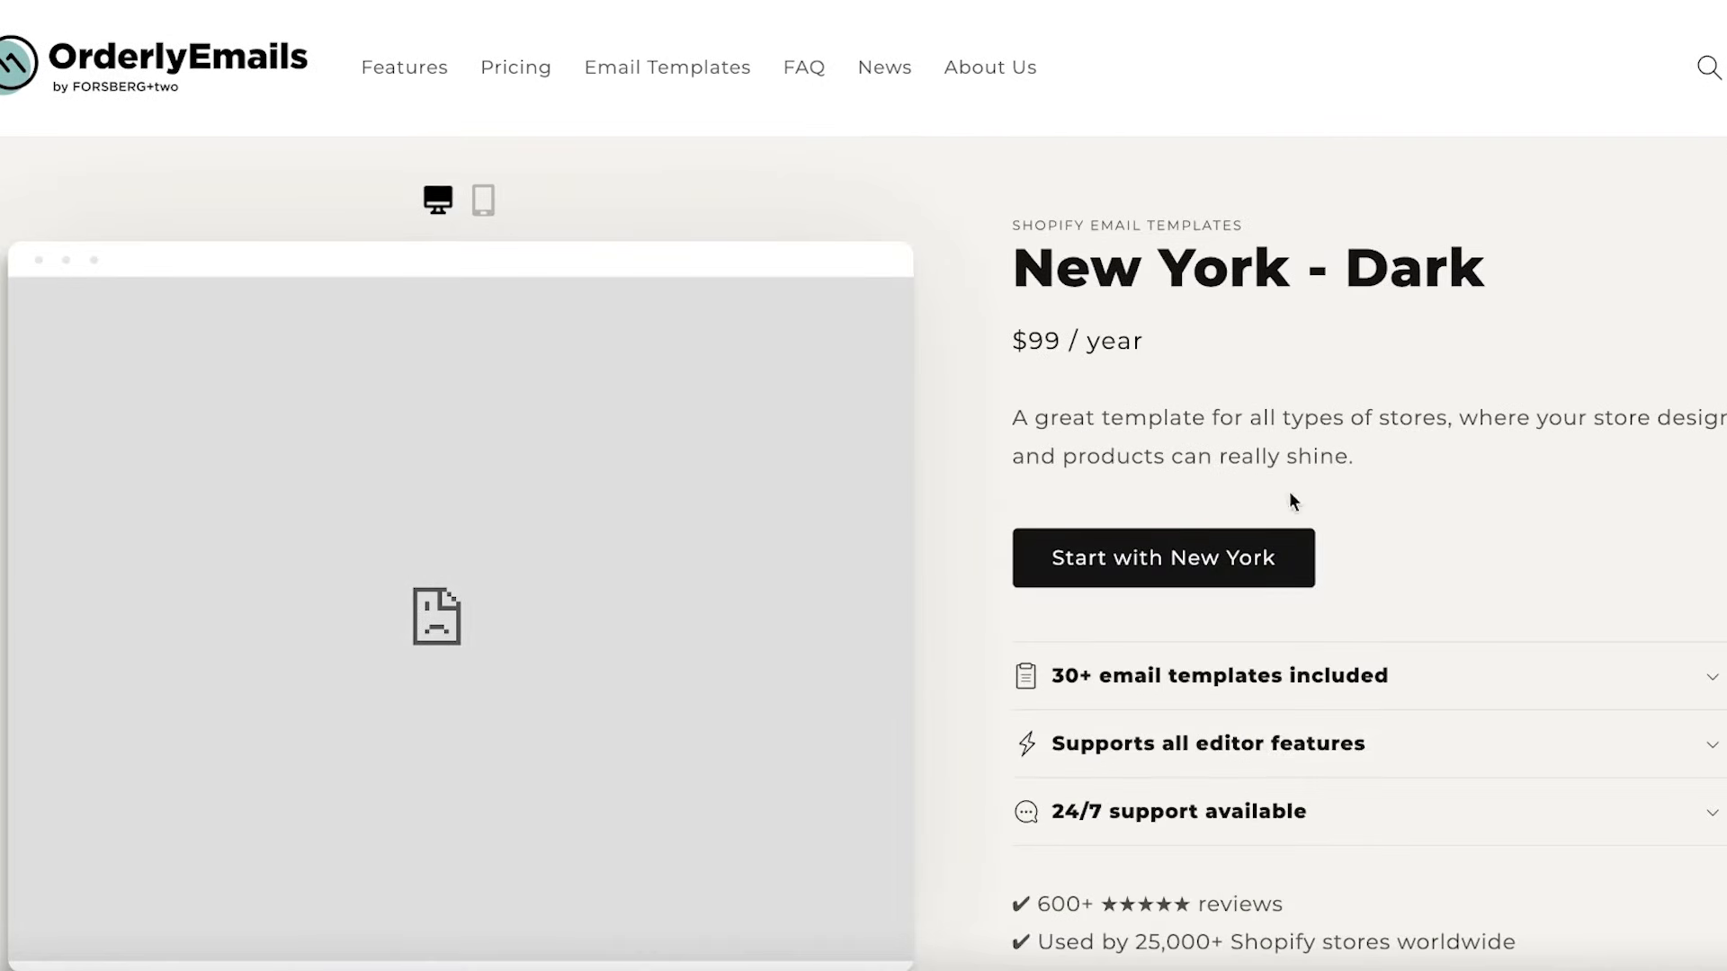
scroll(1034, 409, "down", 6)
scroll(1030, 396, "up", 5)
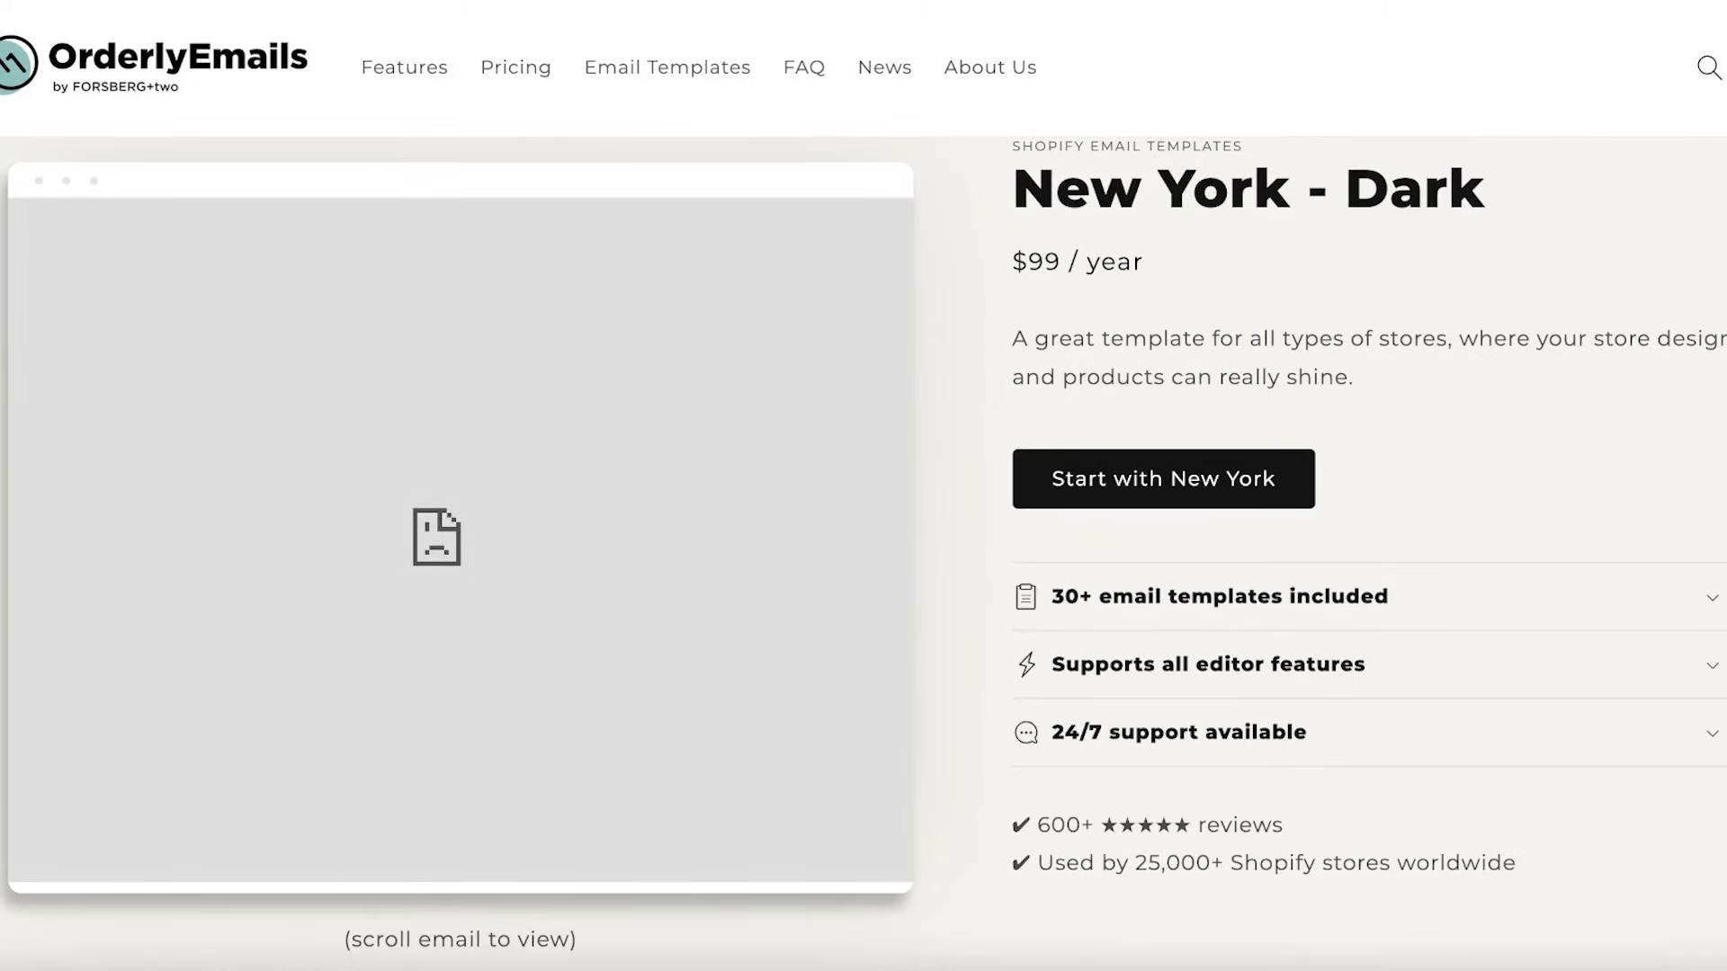
key("alt+Left")
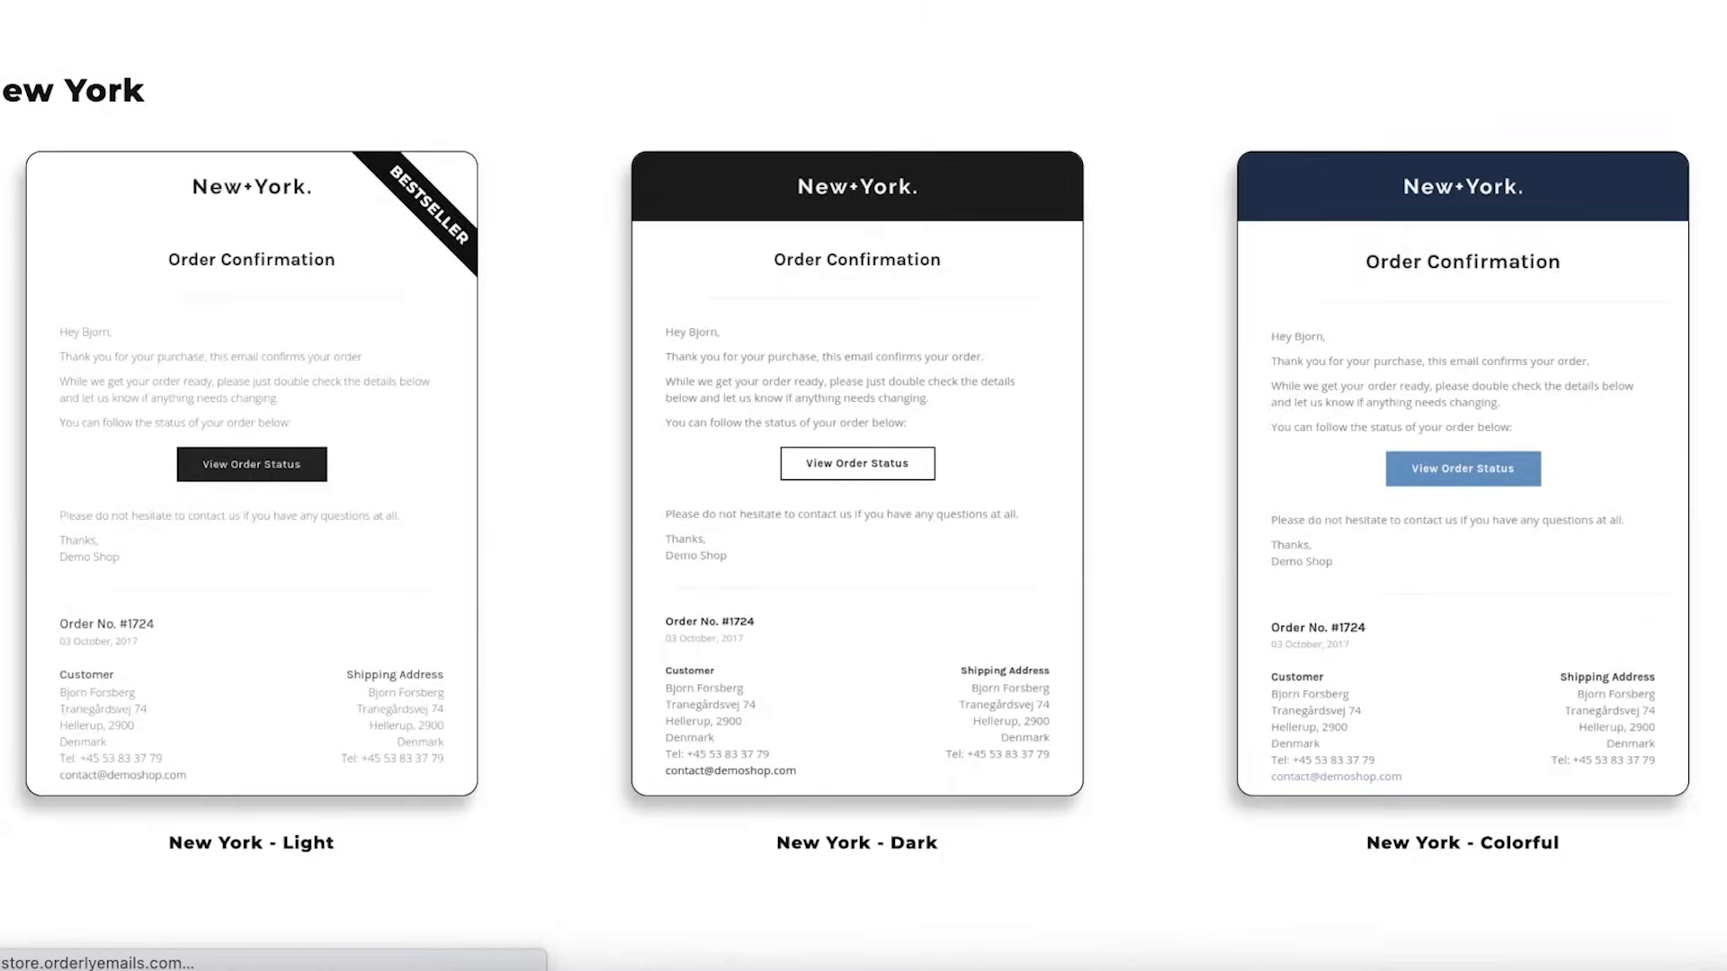